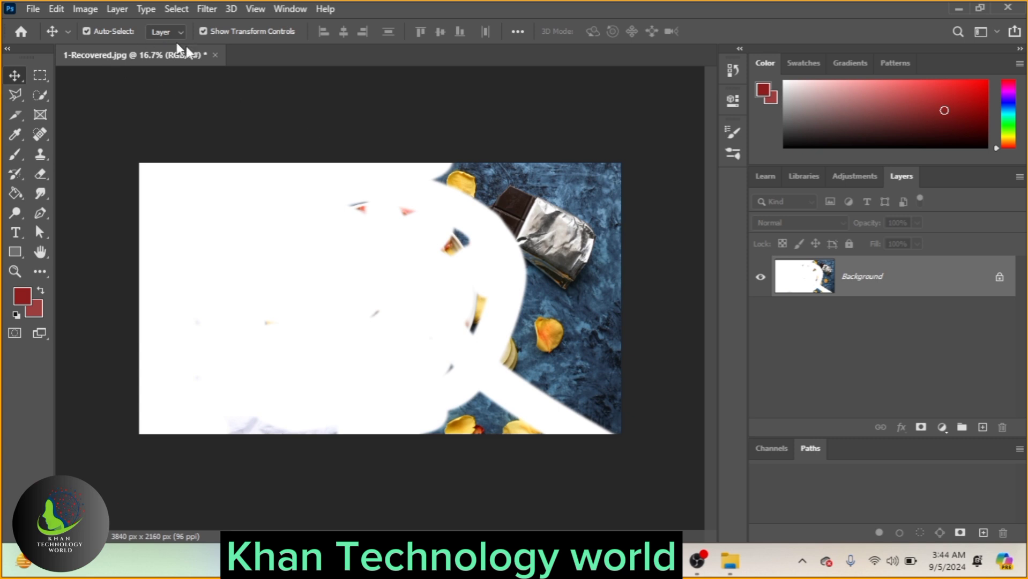
# - Close 1-Recovered.jpg without saving and open the photo of the woman in the red embroidered skirt from the Downloads folder
pyautogui.click(216, 55)
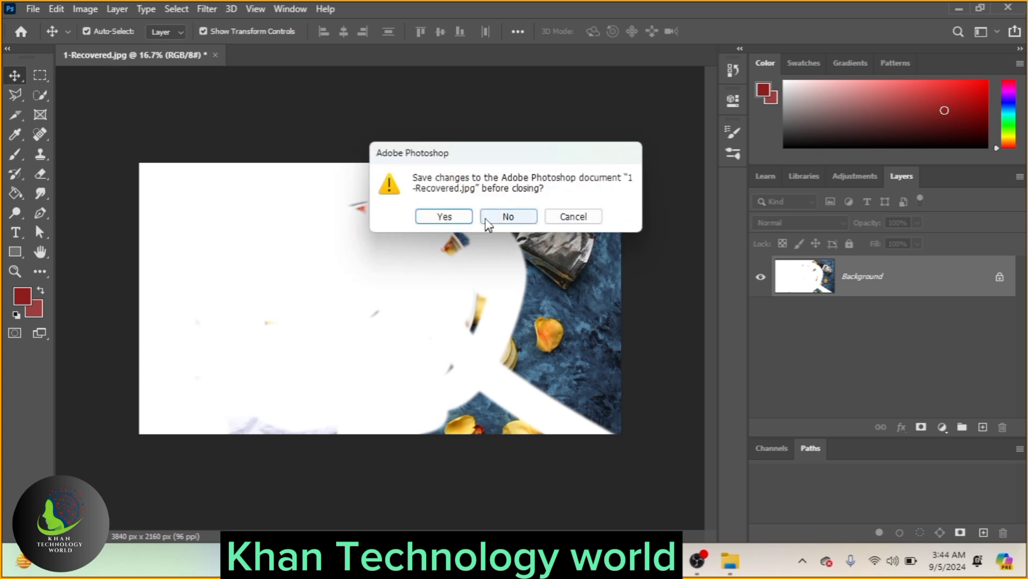
pyautogui.click(503, 218)
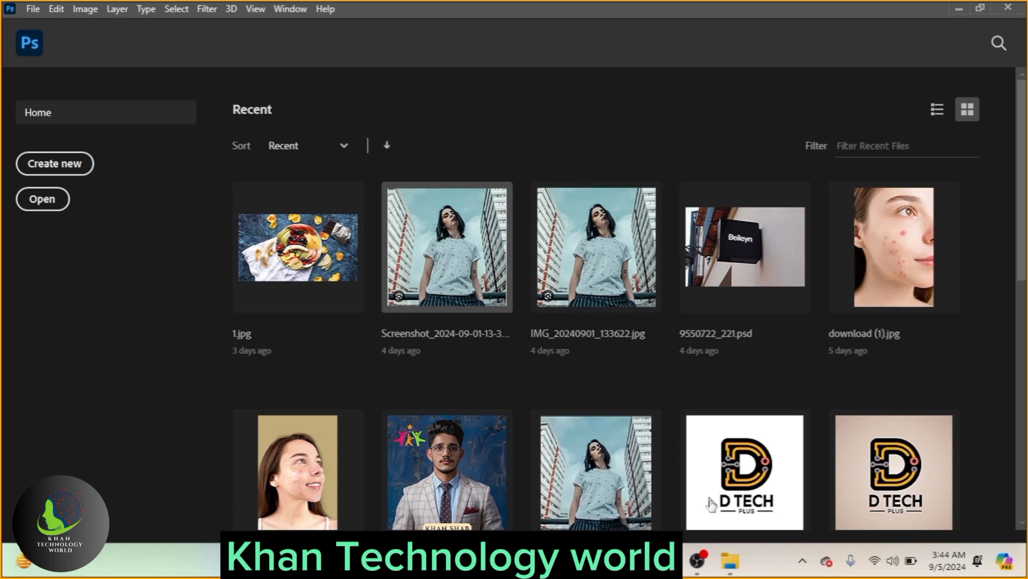
pyautogui.click(729, 561)
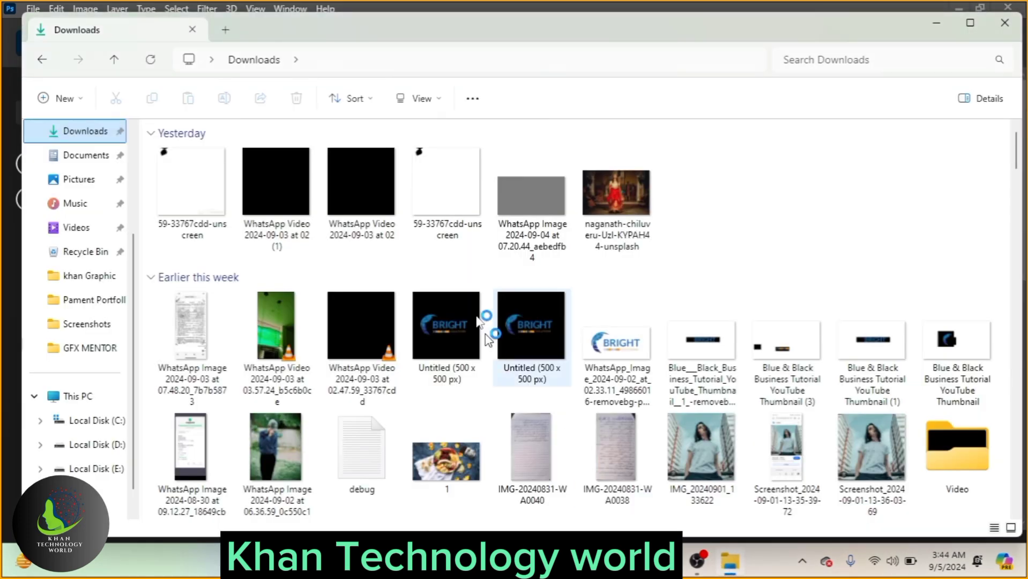
pyautogui.moveTo(620, 234); pyautogui.dragTo(38, 213)
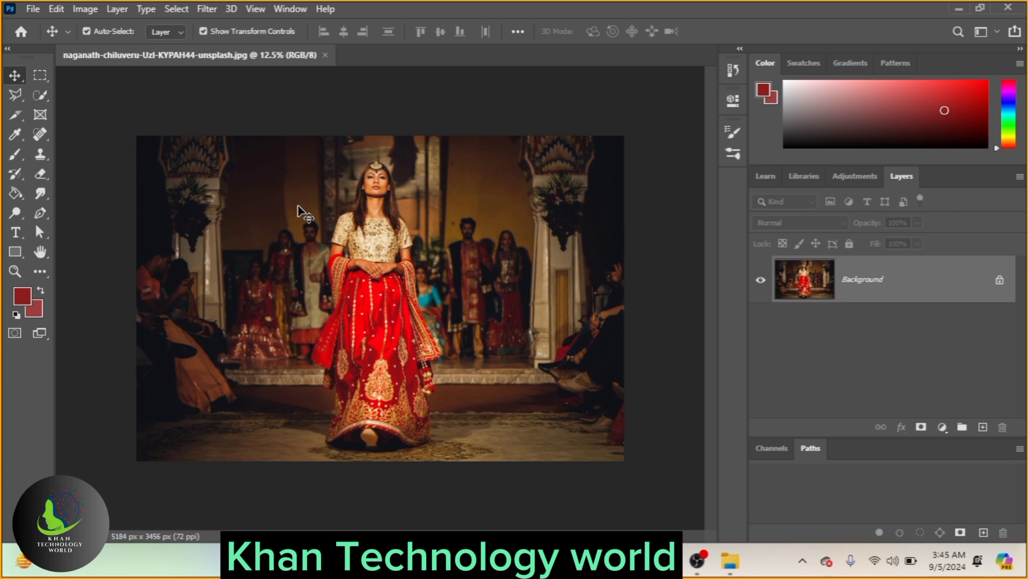
# - Paint one dark red Brush stroke diagonally across the photo and undo it
pyautogui.click(15, 154)
pyautogui.moveTo(207, 151)
pyautogui.mouseDown()
pyautogui.moveTo(263, 185)
pyautogui.moveTo(330, 315)
pyautogui.mouseUp()
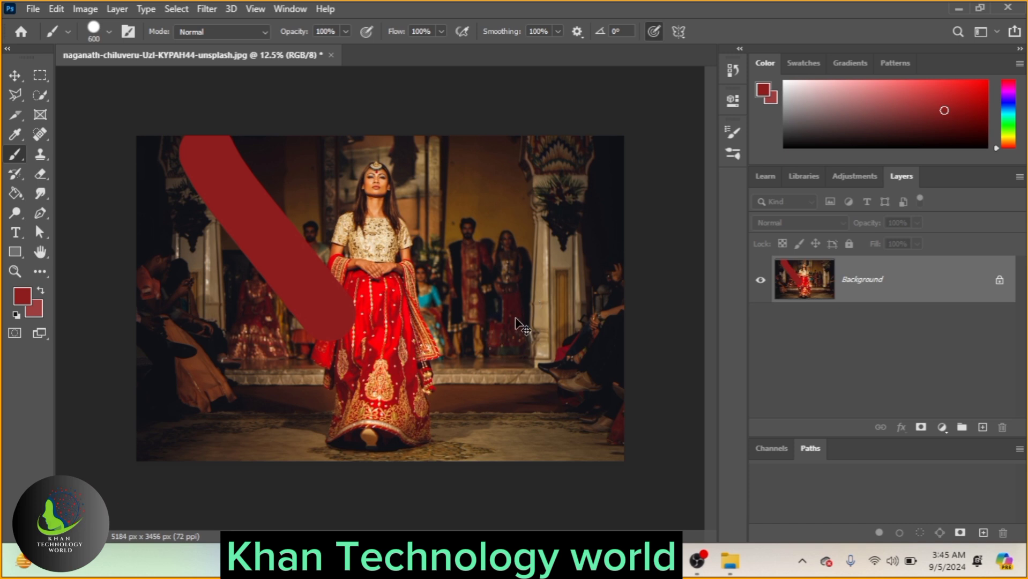
pyautogui.hotkey('ctrl', 'z')
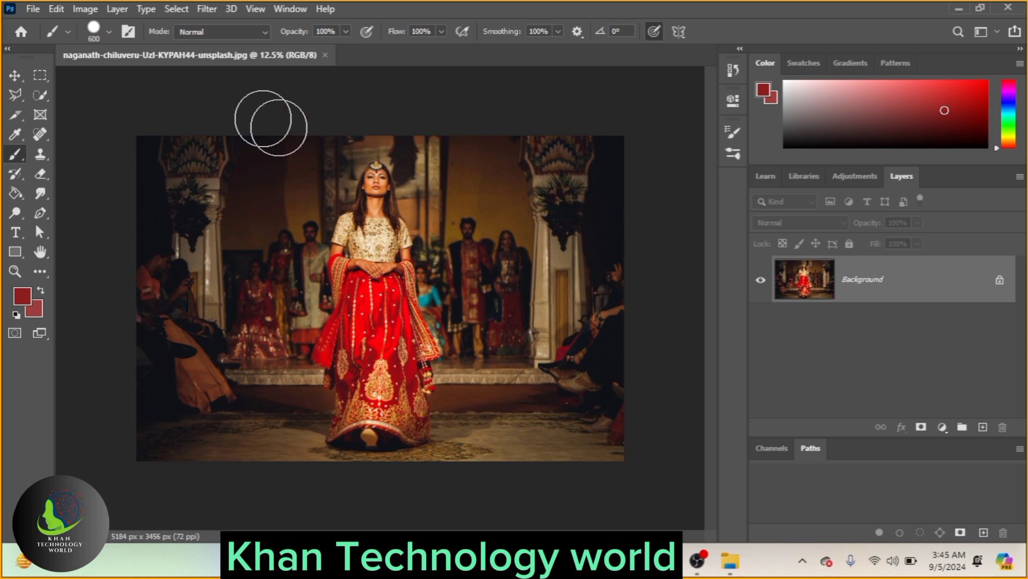
# - Paint five separate dark red Brush strokes across different areas of the photo
pyautogui.moveTo(183, 202); pyautogui.dragTo(458, 310)
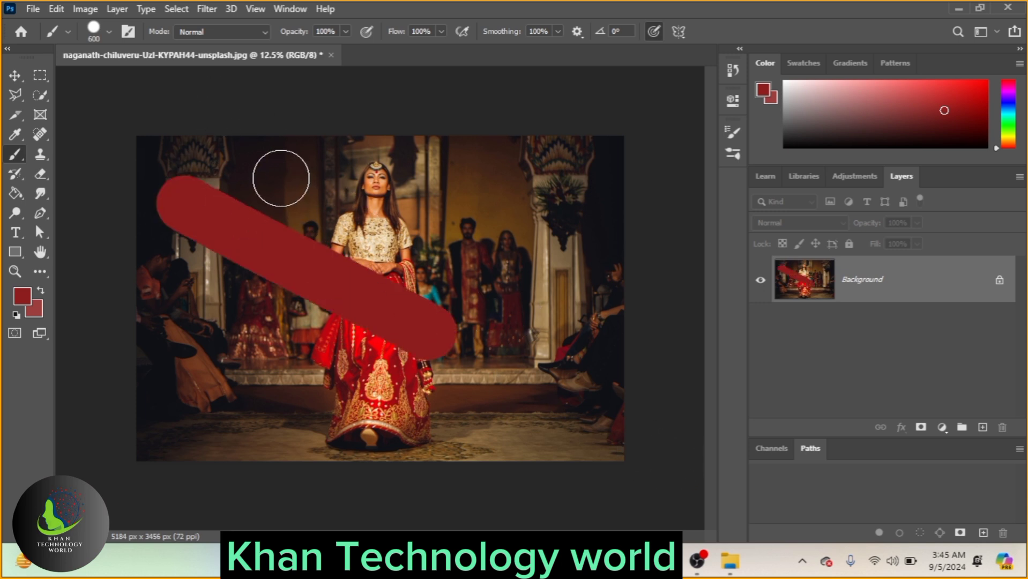
pyautogui.moveTo(279, 174); pyautogui.dragTo(700, 312)
pyautogui.moveTo(107, 317); pyautogui.dragTo(333, 414)
pyautogui.moveTo(517, 148)
pyautogui.mouseDown()
pyautogui.moveTo(516, 131)
pyautogui.moveTo(506, 256)
pyautogui.mouseUp()
pyautogui.moveTo(600, 233); pyautogui.dragTo(480, 432)
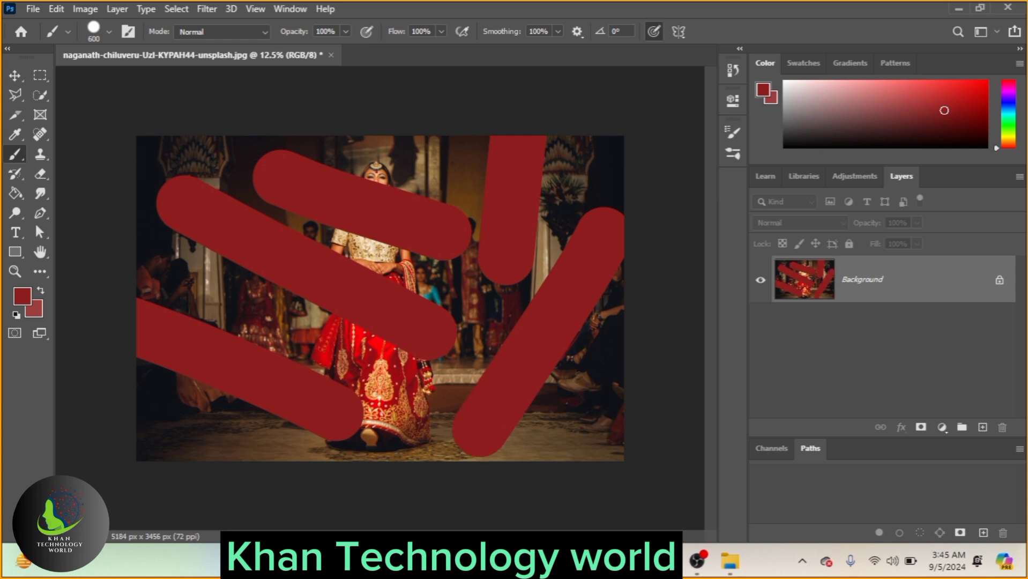
# - Undo all five brush strokes one after another
pyautogui.hotkey('ctrl', 'z')
pyautogui.hotkey('ctrl', 'z')
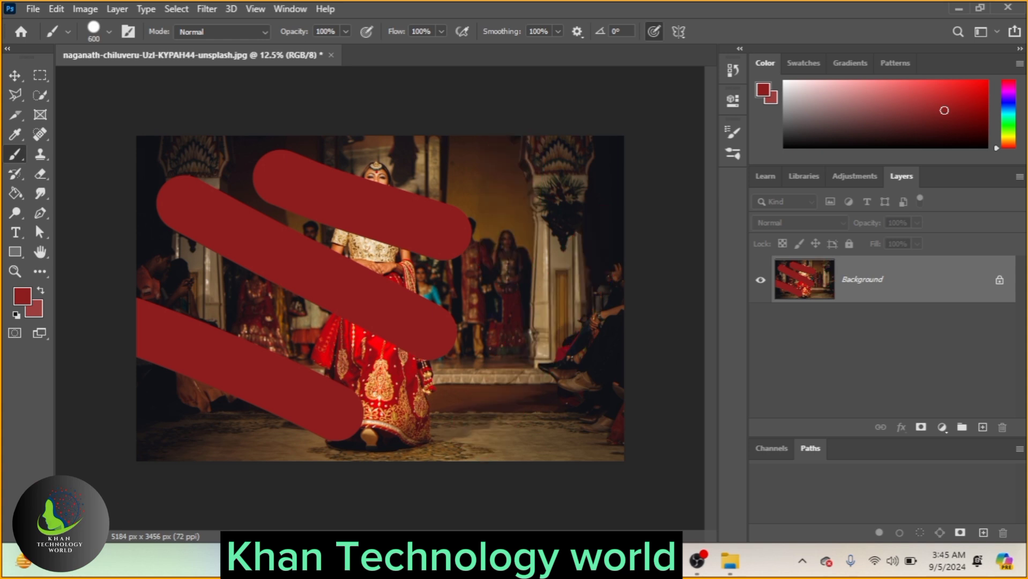
pyautogui.hotkey('ctrl', 'z')
pyautogui.hotkey('ctrl', 'z')
pyautogui.hotkey('ctrl', 'z')
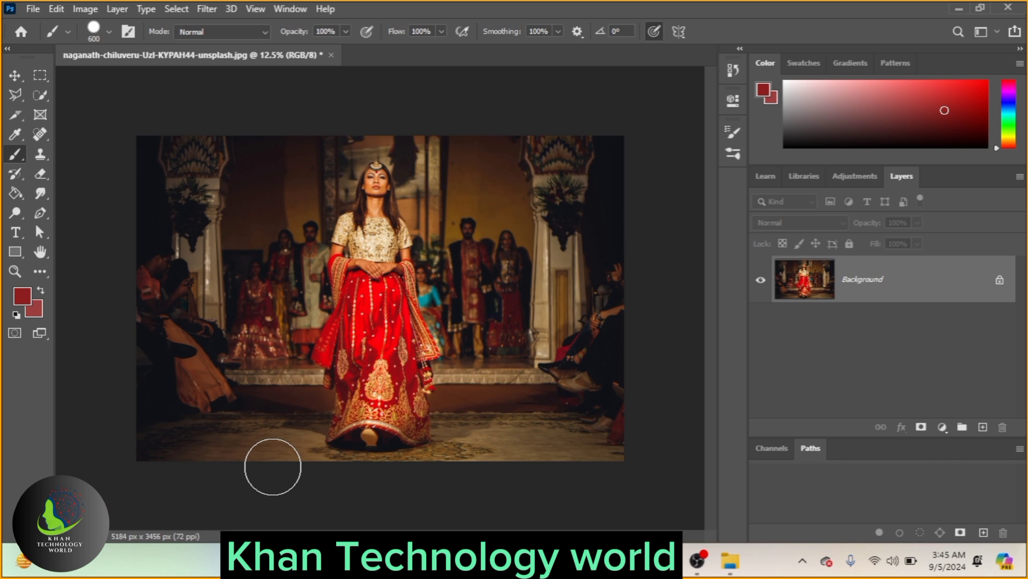
# - Set History States to 1 in the Performance preferences and apply the change
pyautogui.click(58, 10)
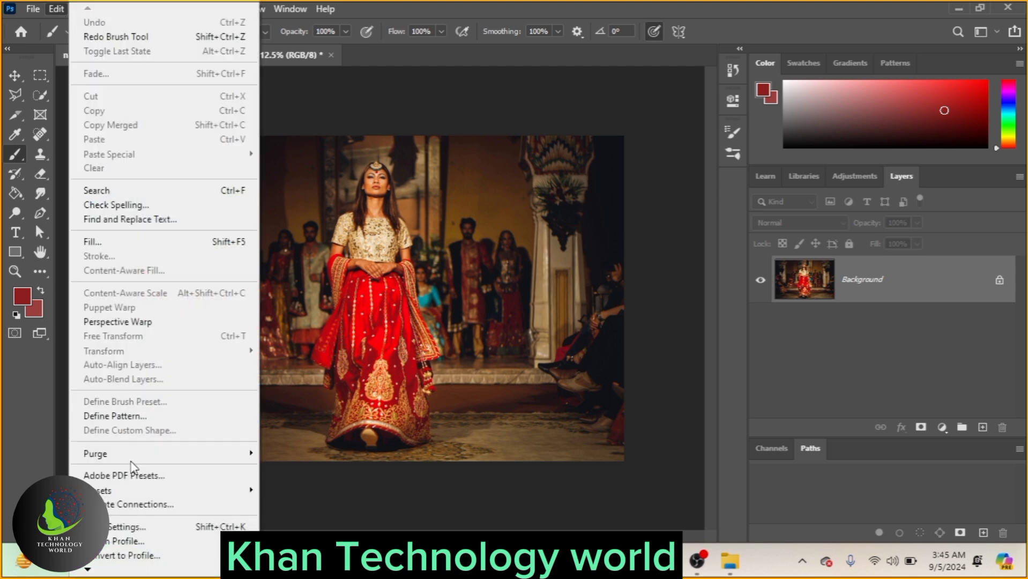
pyautogui.moveTo(87, 570)
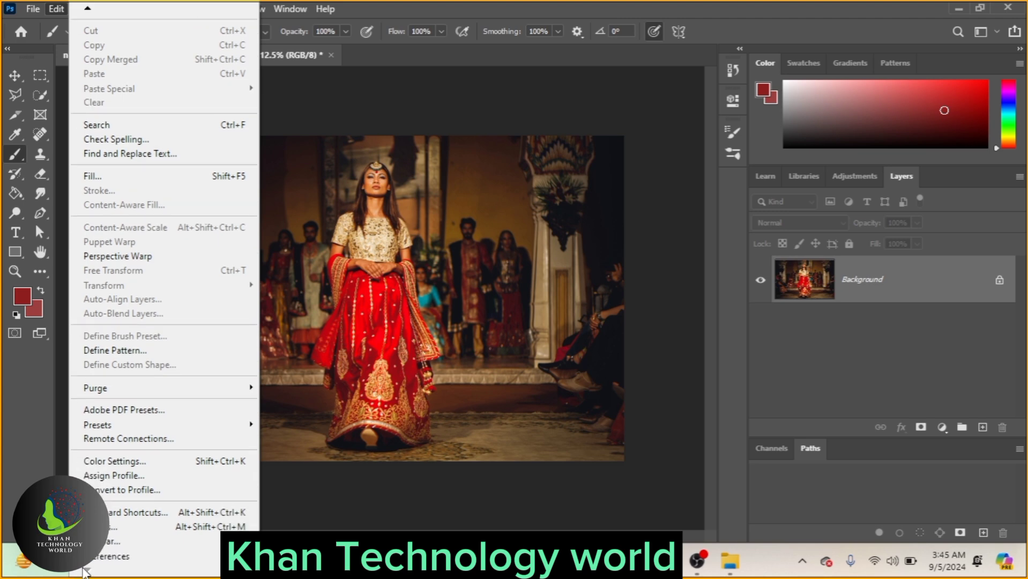
pyautogui.moveTo(116, 563)
pyautogui.moveTo(219, 560)
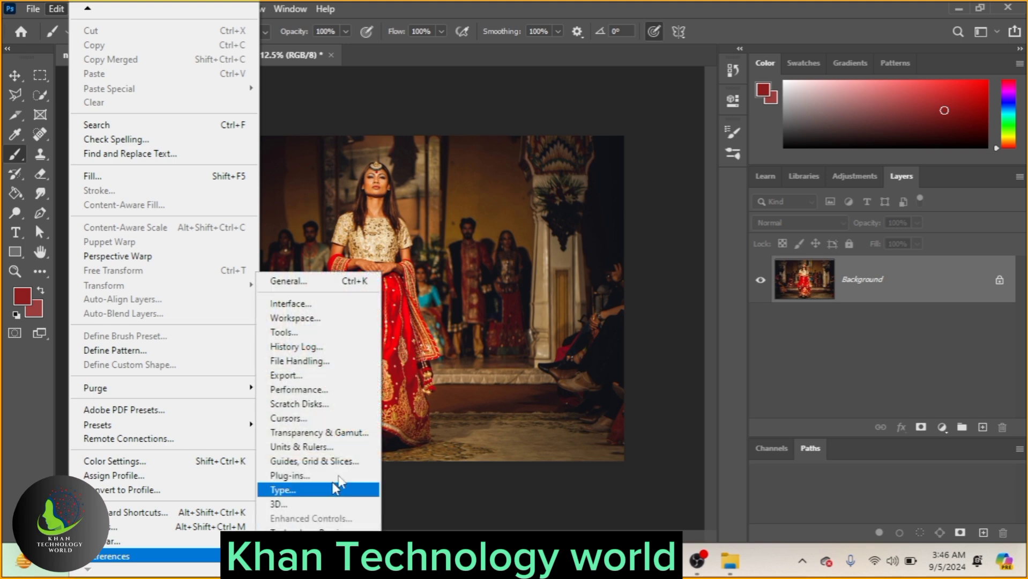
pyautogui.click(324, 396)
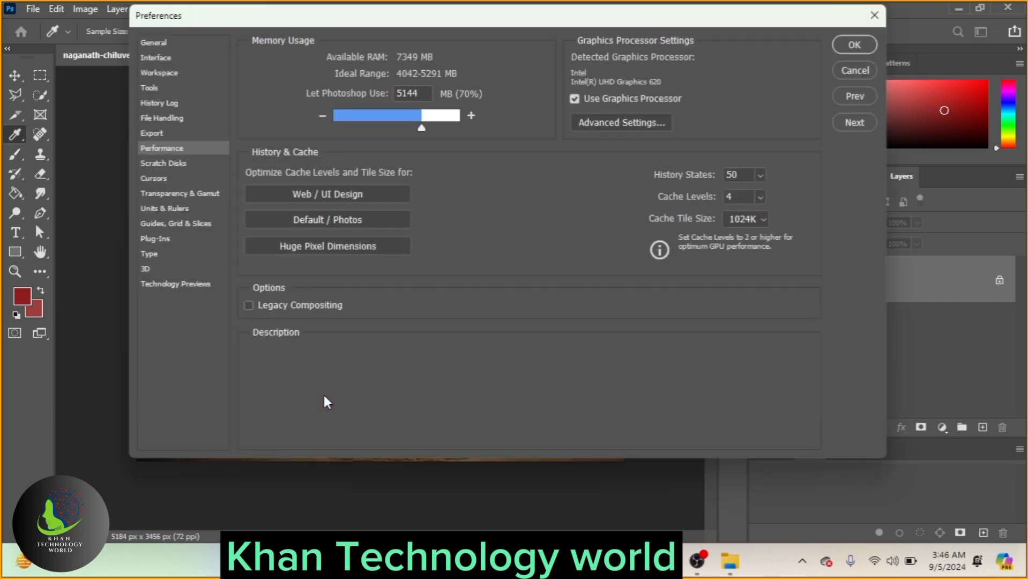
pyautogui.moveTo(480, 163)
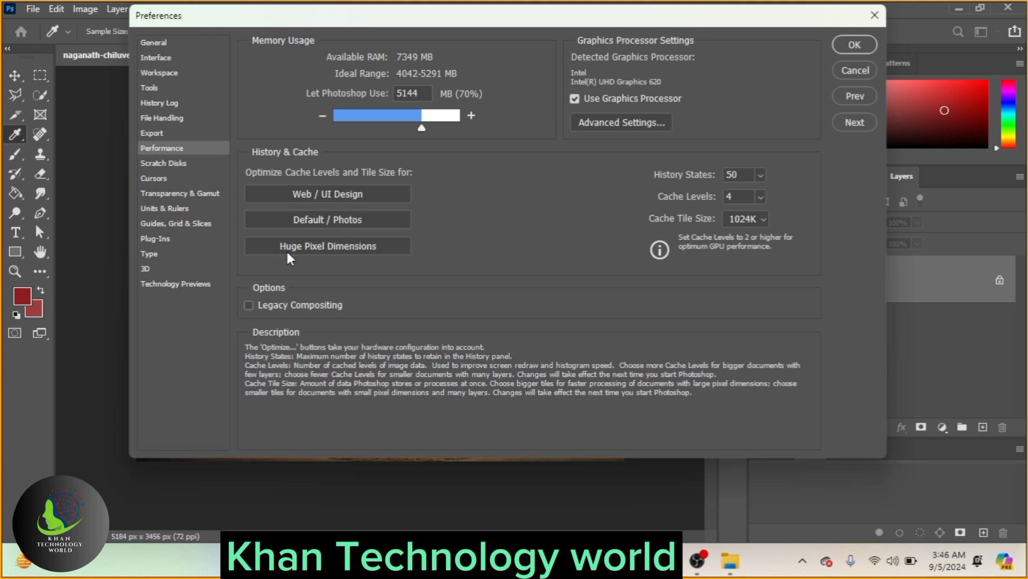
pyautogui.click(745, 175)
pyautogui.press('BackSpace')
pyautogui.press('BackSpace')
pyautogui.write('1')
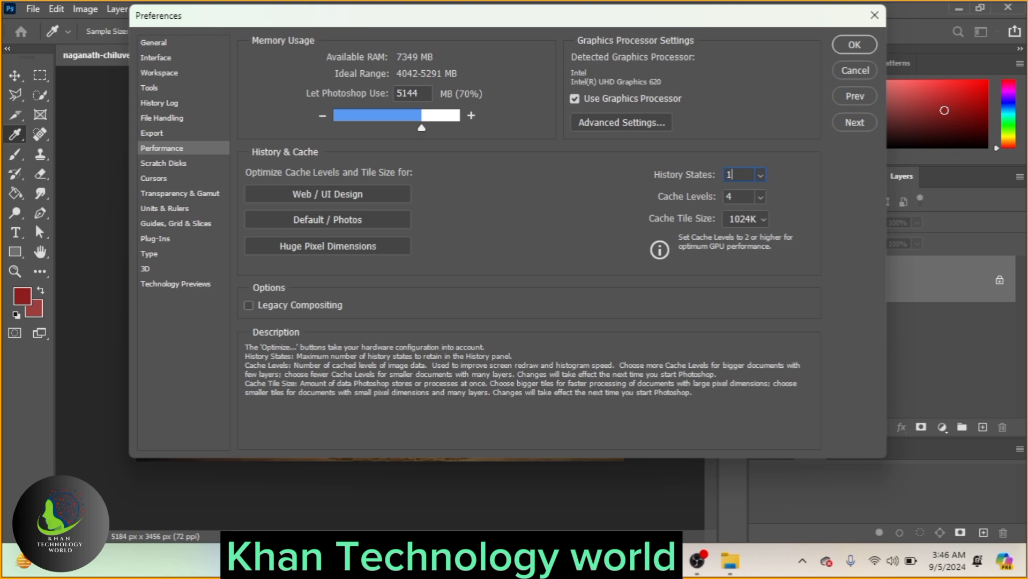
pyautogui.click(852, 45)
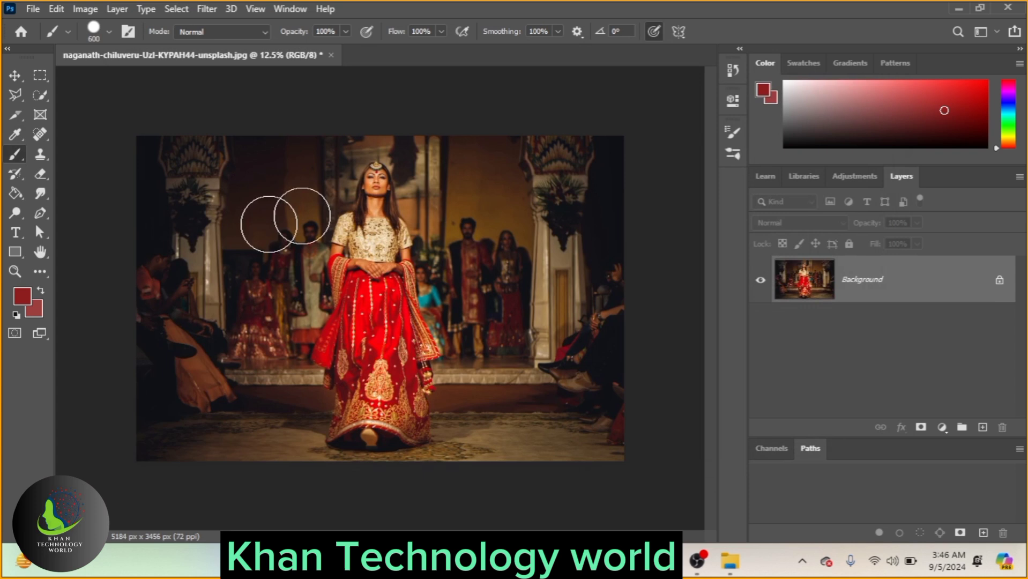
# - Paint two dark red Brush strokes, one across the woman's skirt and one over the background figures beside her
pyautogui.moveTo(286, 259); pyautogui.dragTo(560, 425)
pyautogui.click(456, 207)
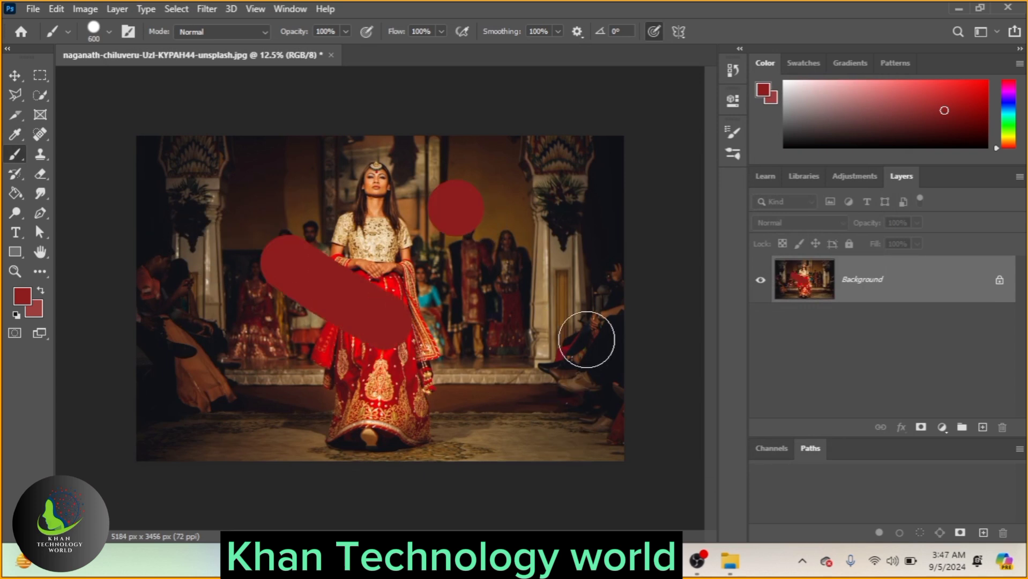
# - Undo and redo the last brush stroke repeatedly to test the undo limit, finishing with an undo
pyautogui.hotkey('ctrl', 'z')
pyautogui.hotkey('ctrl', 'shift', 'z')
pyautogui.hotkey('ctrl', 'z')
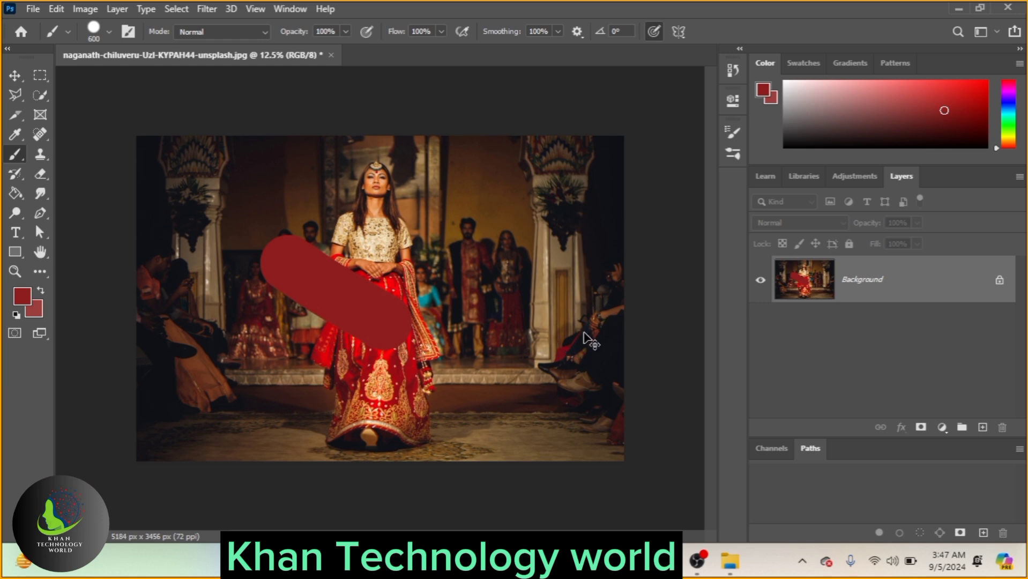
pyautogui.hotkey('ctrl', 'shift', 'z')
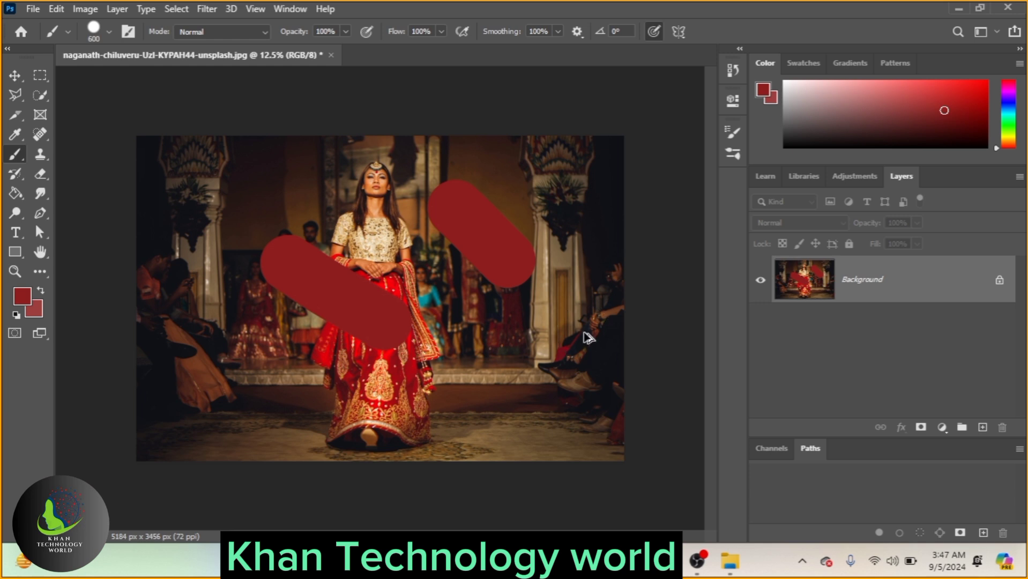
pyautogui.hotkey('ctrl', 'z')
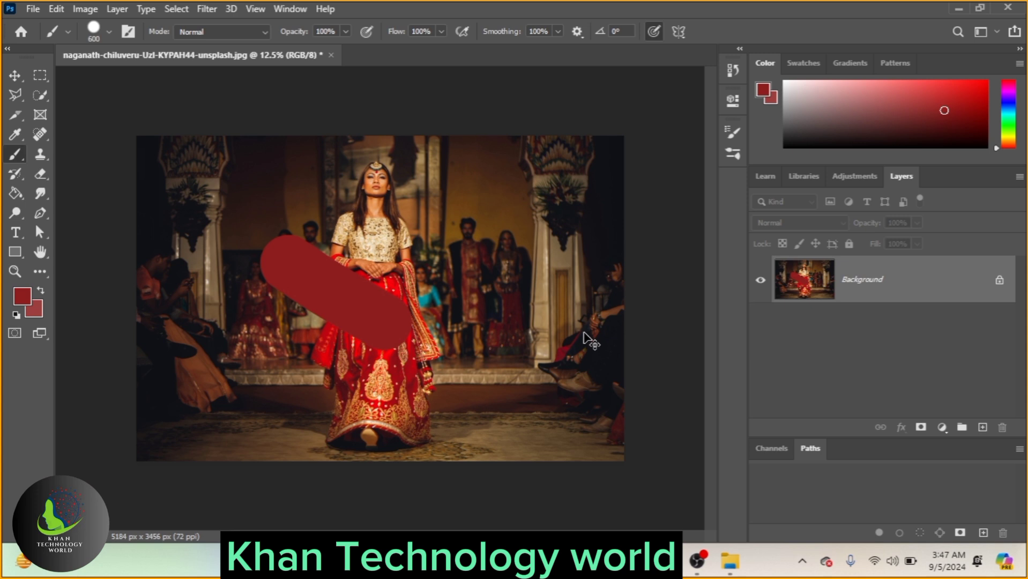
pyautogui.hotkey('ctrl', 'shift', 'z')
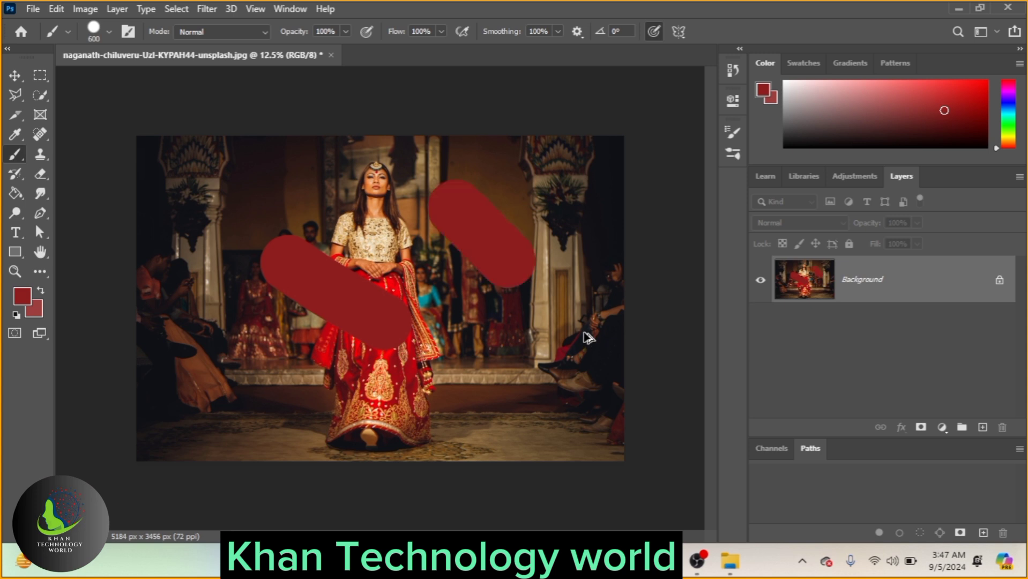
pyautogui.hotkey('ctrl', 'z')
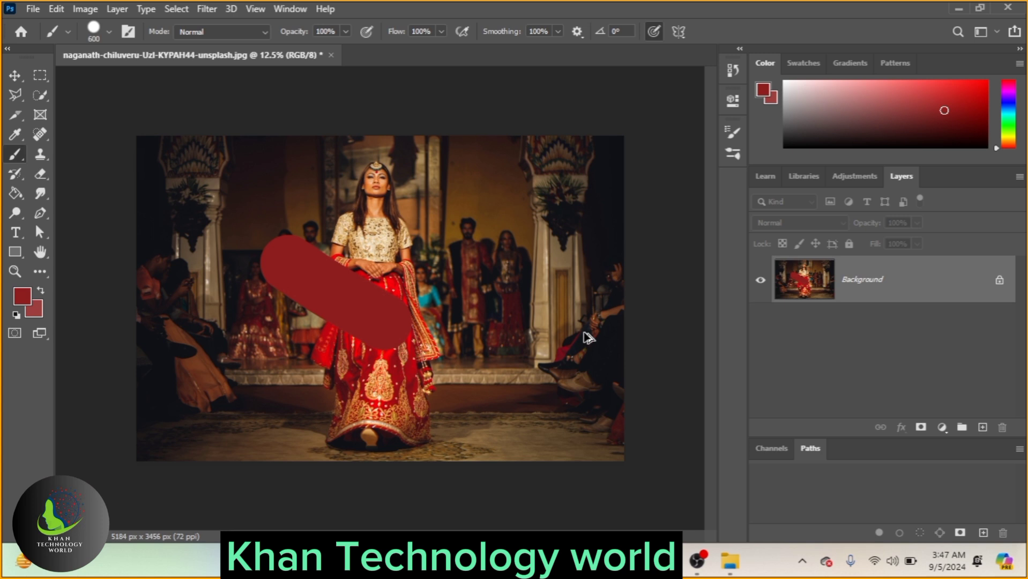
pyautogui.hotkey('ctrl', 'shift', 'z')
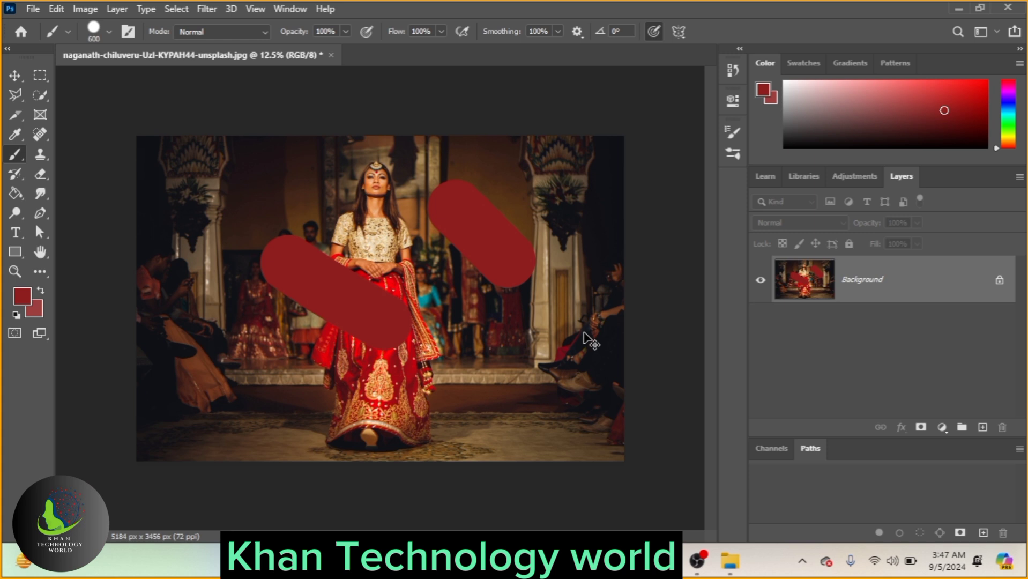
pyautogui.hotkey('ctrl', 'z')
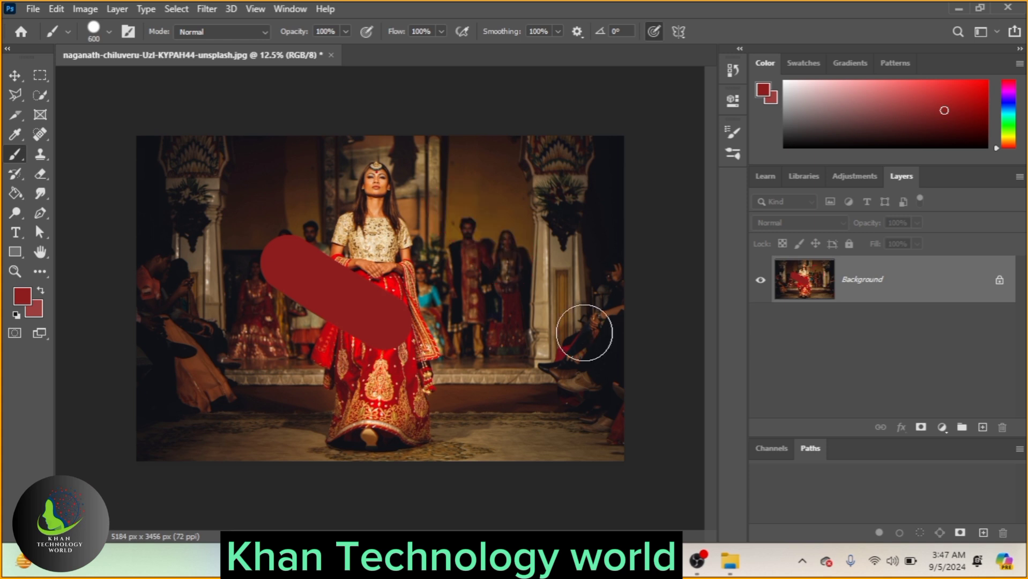
pyautogui.hotkey('ctrl', 'shift', 'z')
pyautogui.hotkey('ctrl', 'z')
pyautogui.click(289, 8)
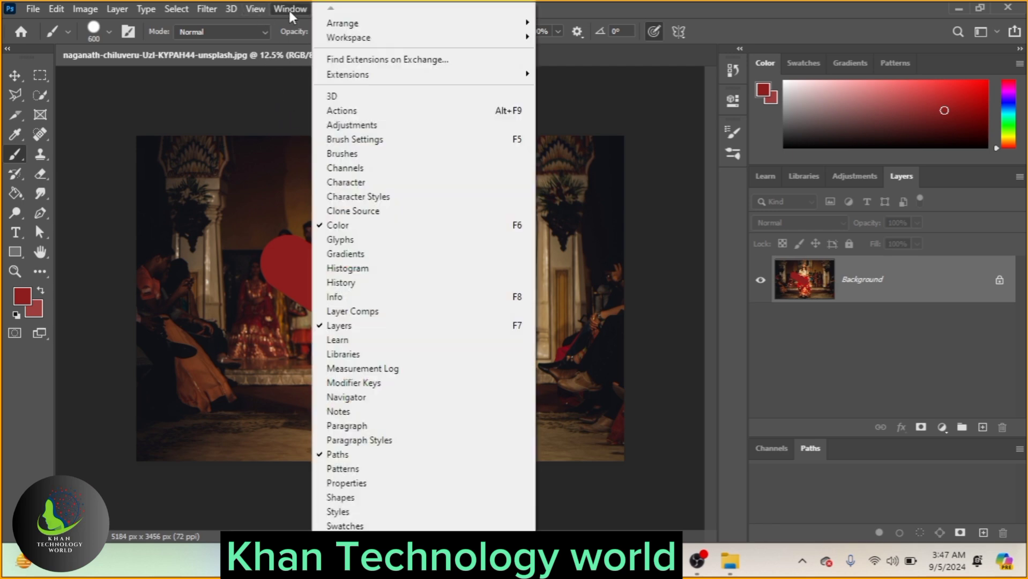
pyautogui.click(355, 268)
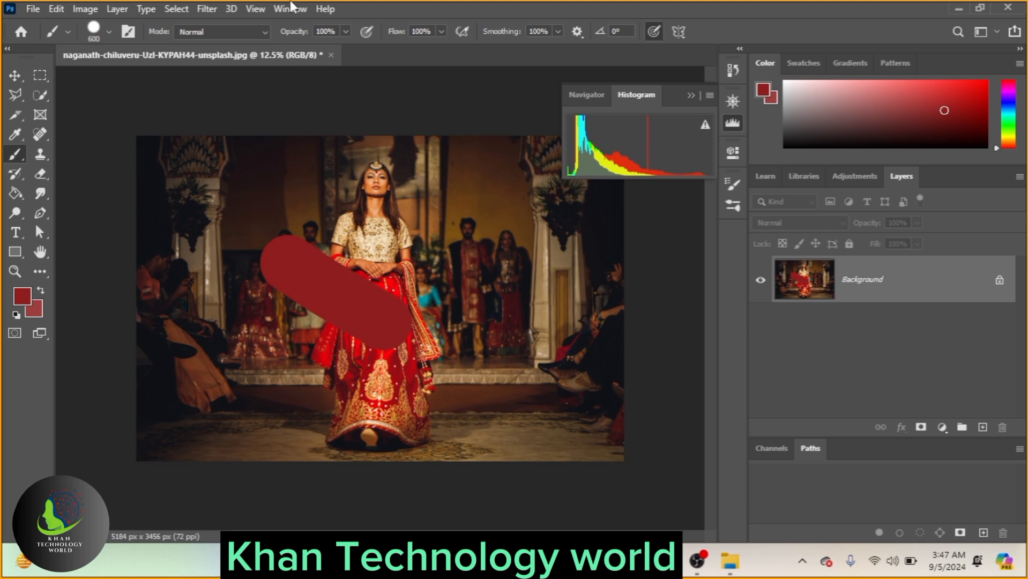
pyautogui.click(691, 95)
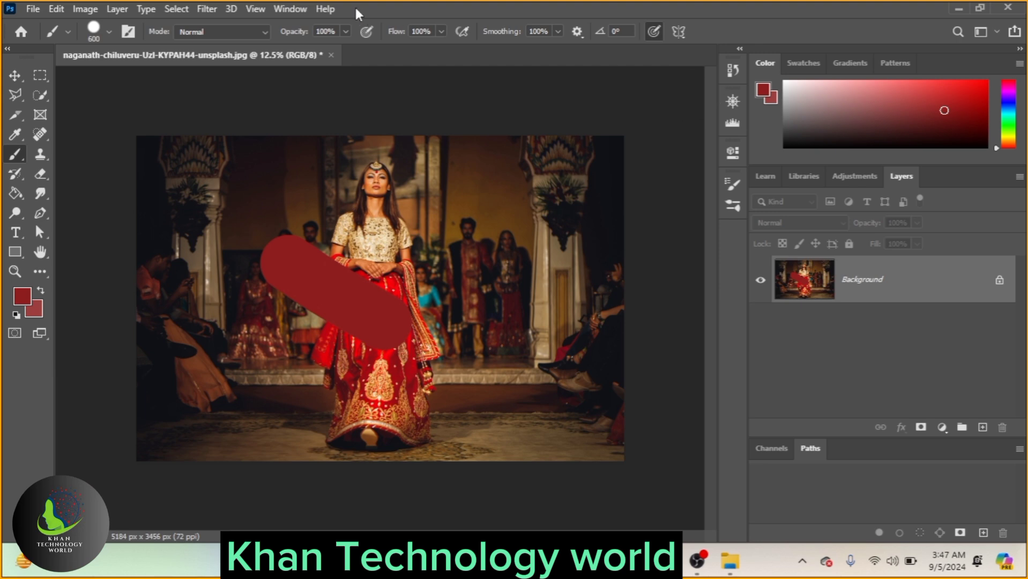
# - Show the History panel and paint several more dark red Brush strokes across the photo
pyautogui.click(295, 8)
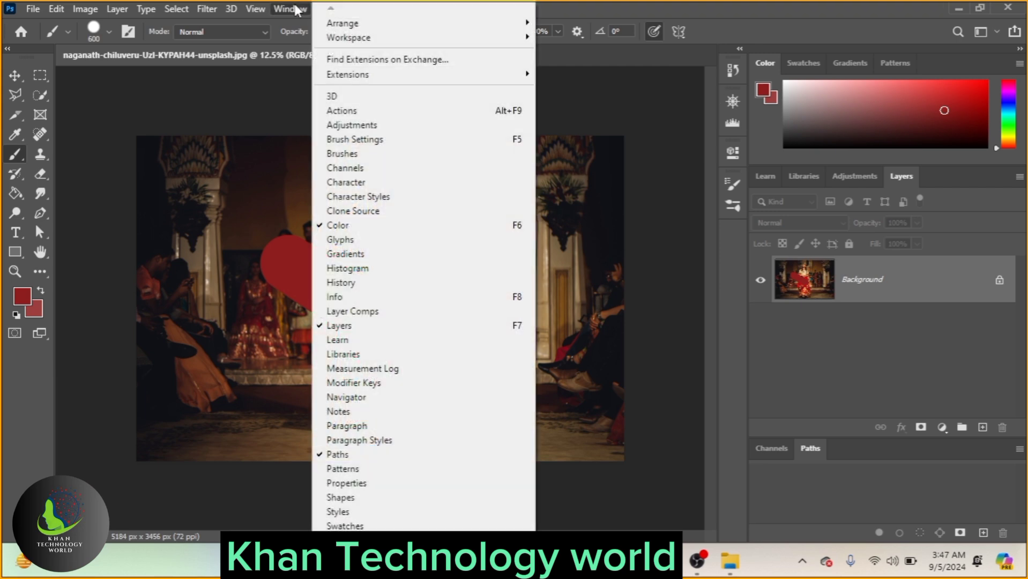
pyautogui.click(351, 283)
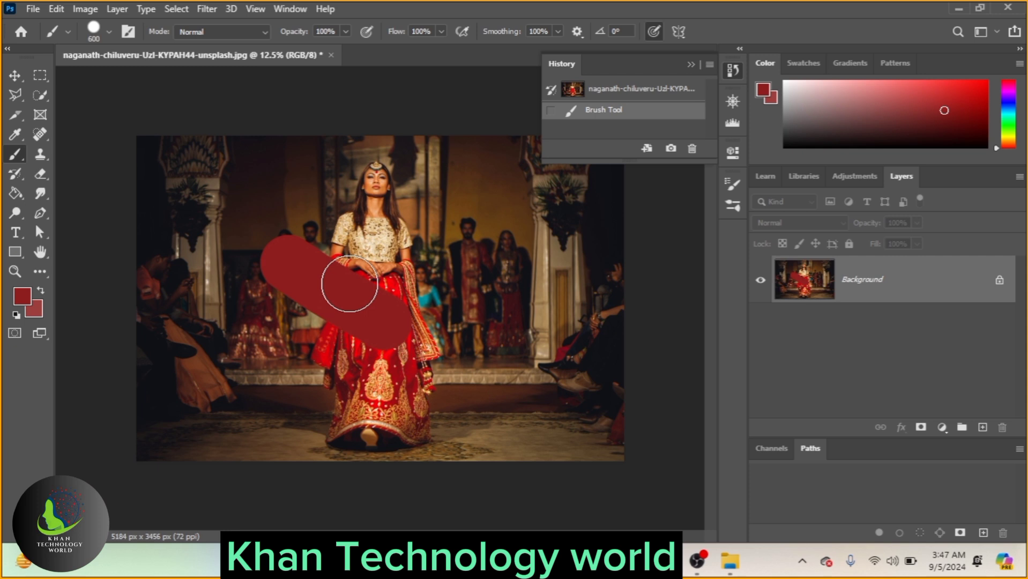
pyautogui.moveTo(413, 183); pyautogui.dragTo(461, 238)
pyautogui.moveTo(211, 213)
pyautogui.mouseDown()
pyautogui.moveTo(273, 326)
pyautogui.moveTo(314, 459)
pyautogui.mouseUp()
pyautogui.click(162, 325)
pyautogui.moveTo(162, 325); pyautogui.dragTo(309, 415)
pyautogui.moveTo(585, 291); pyautogui.dragTo(496, 375)
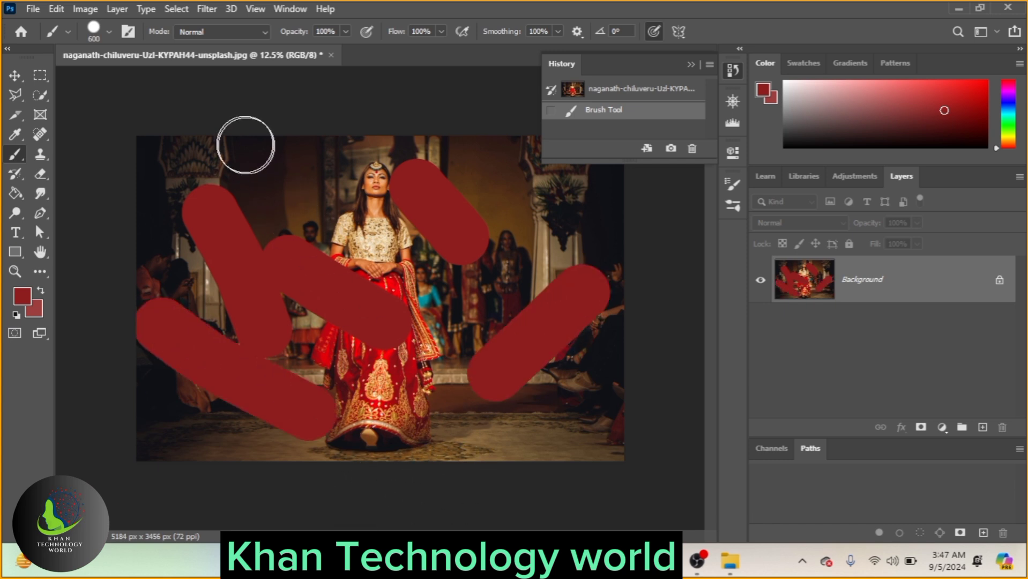
pyautogui.moveTo(251, 152); pyautogui.dragTo(308, 187)
pyautogui.moveTo(544, 184); pyautogui.dragTo(509, 247)
pyautogui.moveTo(449, 346); pyautogui.dragTo(389, 537)
pyautogui.moveTo(691, 392)
pyautogui.mouseDown()
pyautogui.moveTo(448, 494)
pyautogui.moveTo(422, 495)
pyautogui.mouseUp()
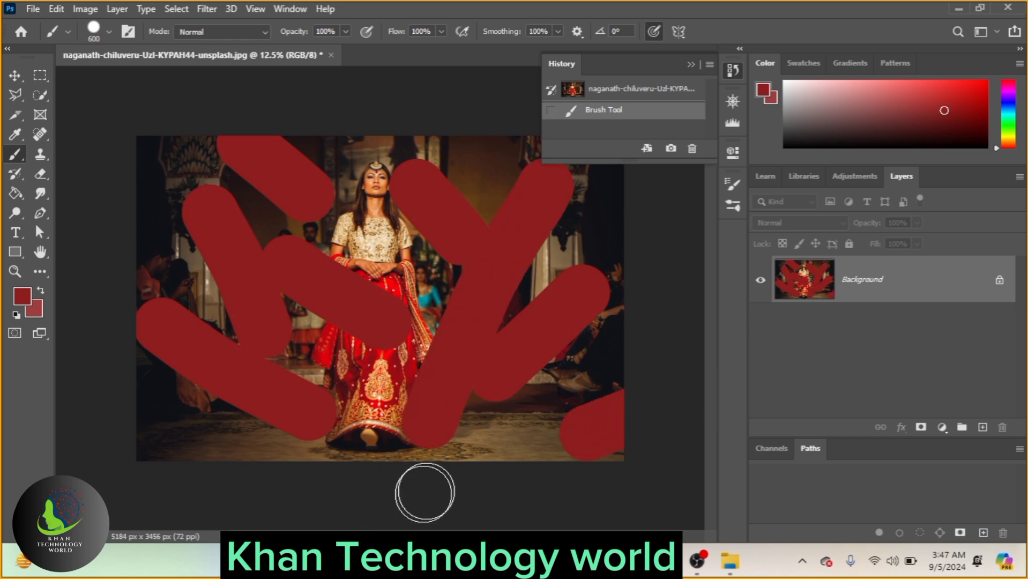
# - Enlarge the History panel to examine the recorded brush states, and collapse it
pyautogui.moveTo(620, 169); pyautogui.dragTo(619, 488)
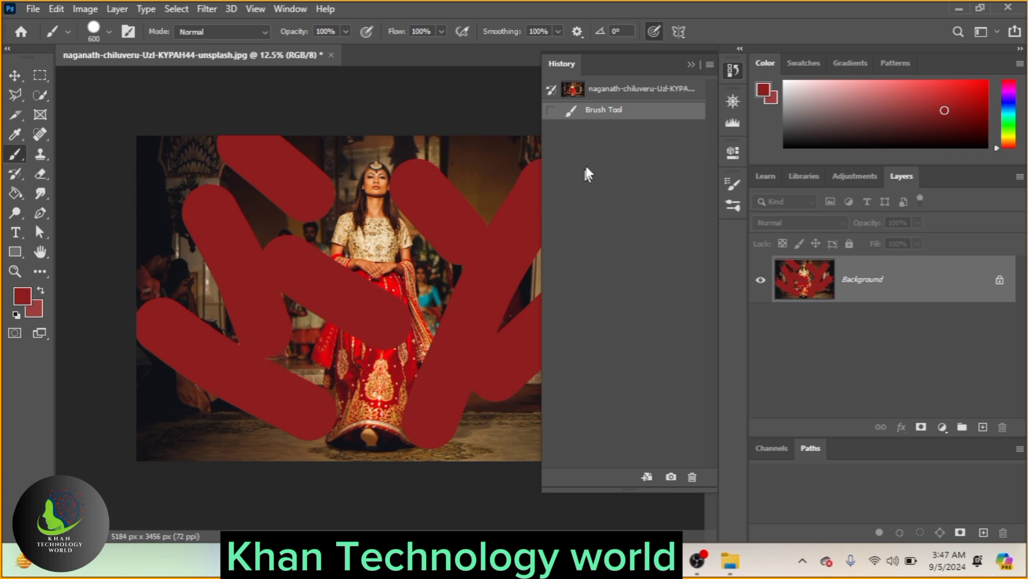
pyautogui.click(691, 63)
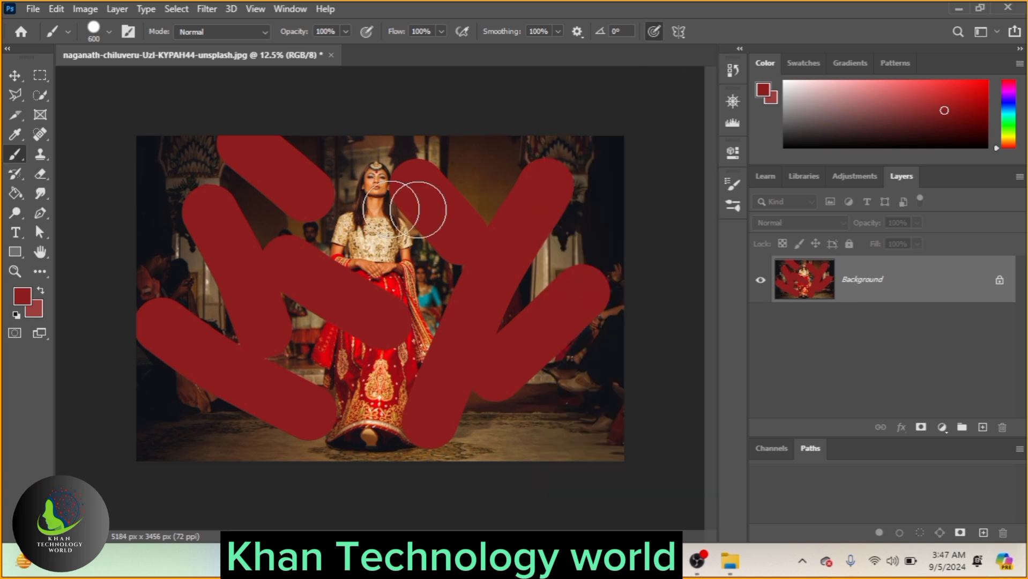
# - Show the History panel and revert the photo to its original opening snapshot
pyautogui.click(295, 8)
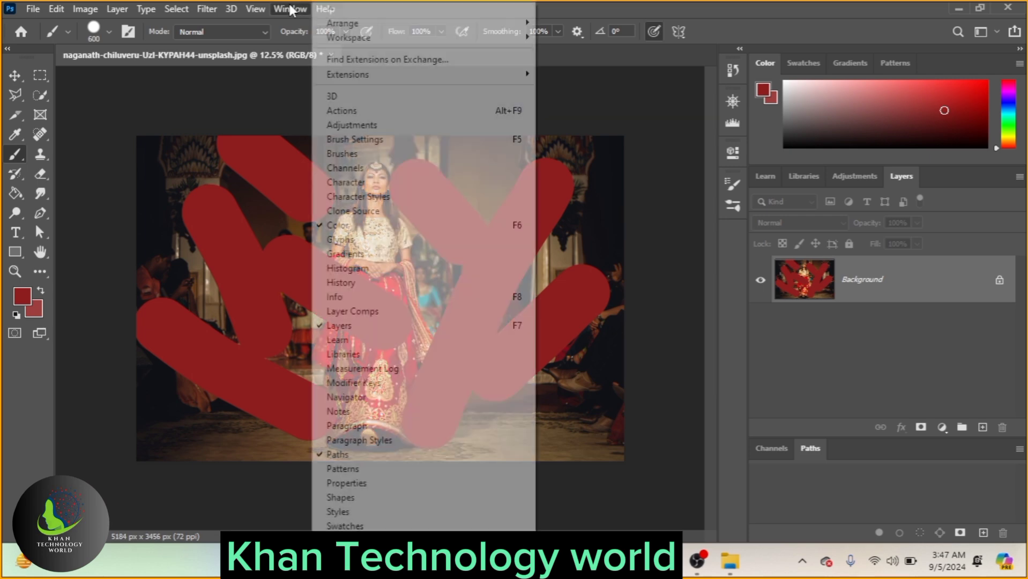
pyautogui.click(594, 153)
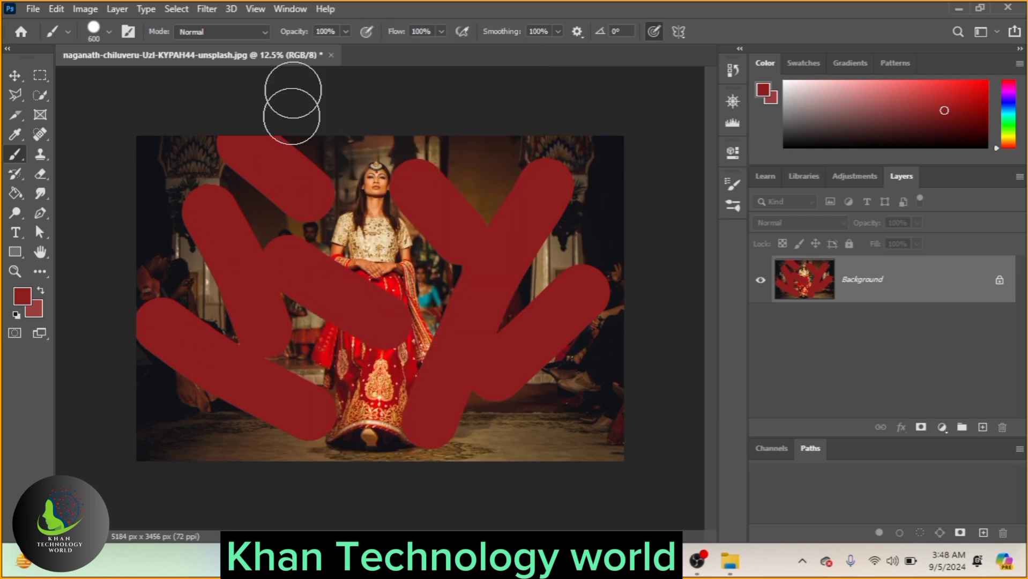
pyautogui.click(293, 11)
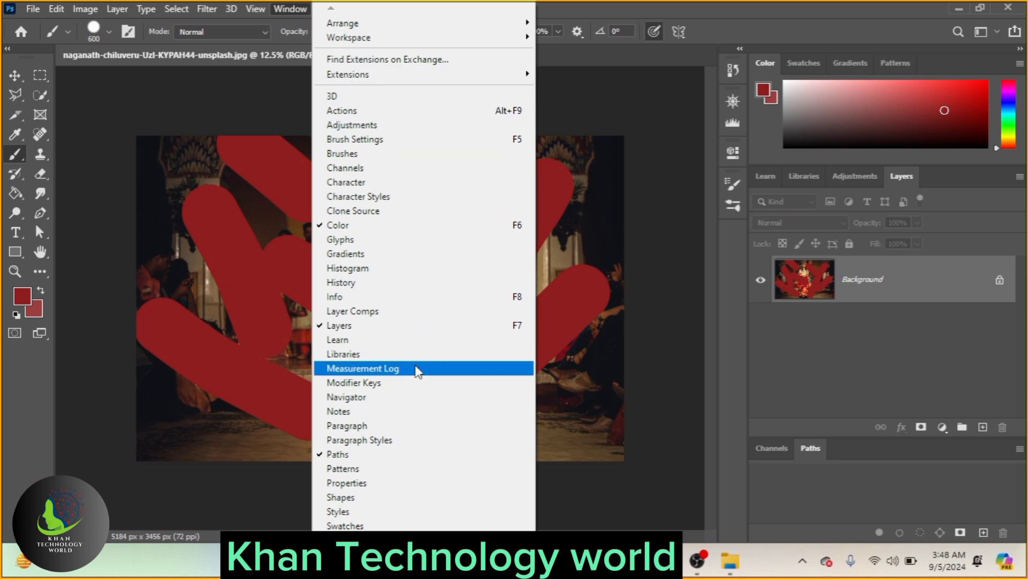
pyautogui.click(356, 283)
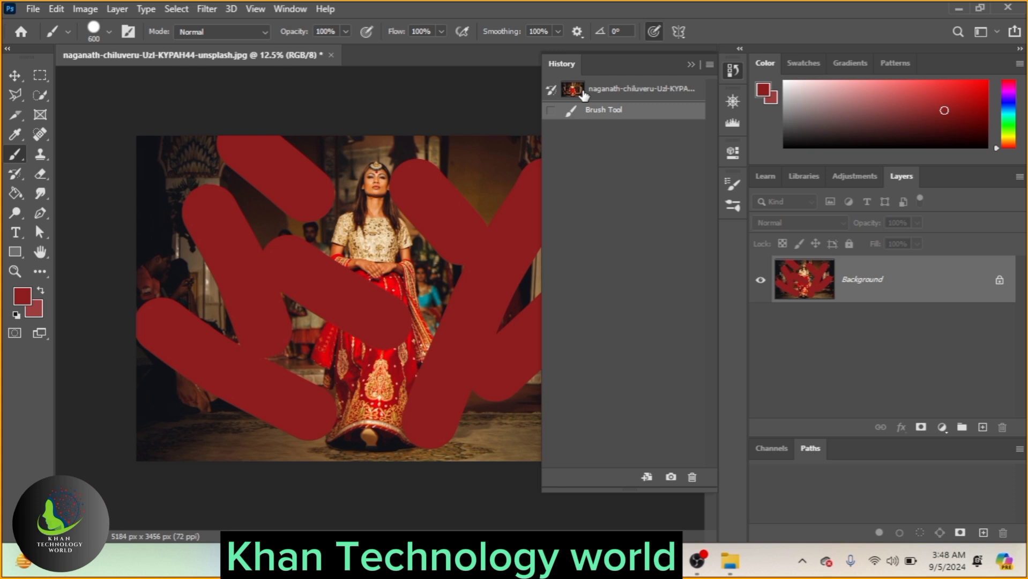
pyautogui.moveTo(564, 183)
pyautogui.mouseDown()
pyautogui.moveTo(576, 3)
pyautogui.moveTo(556, 154)
pyautogui.mouseUp()
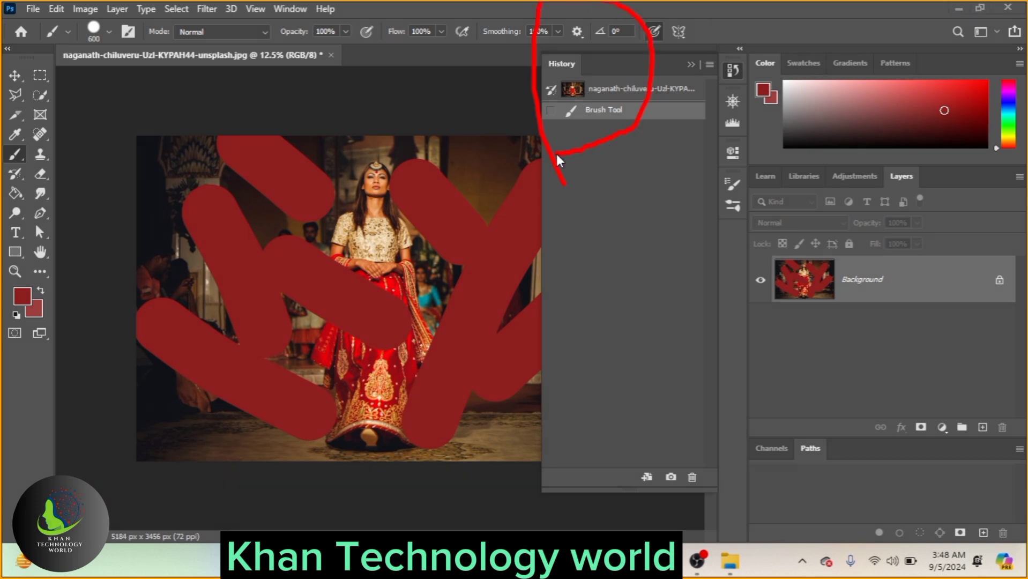
pyautogui.doubleClick(573, 100)
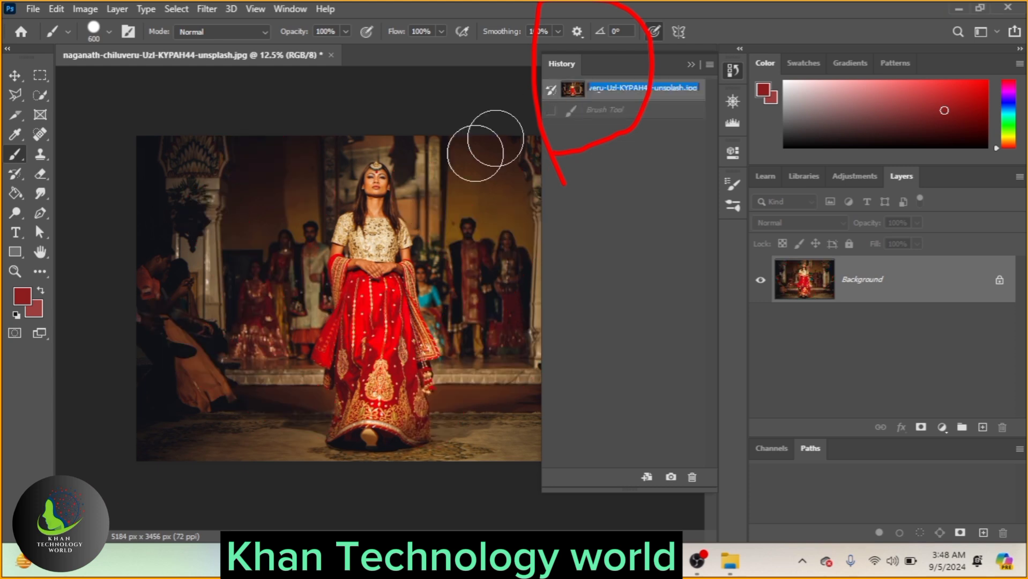
pyautogui.click(466, 103)
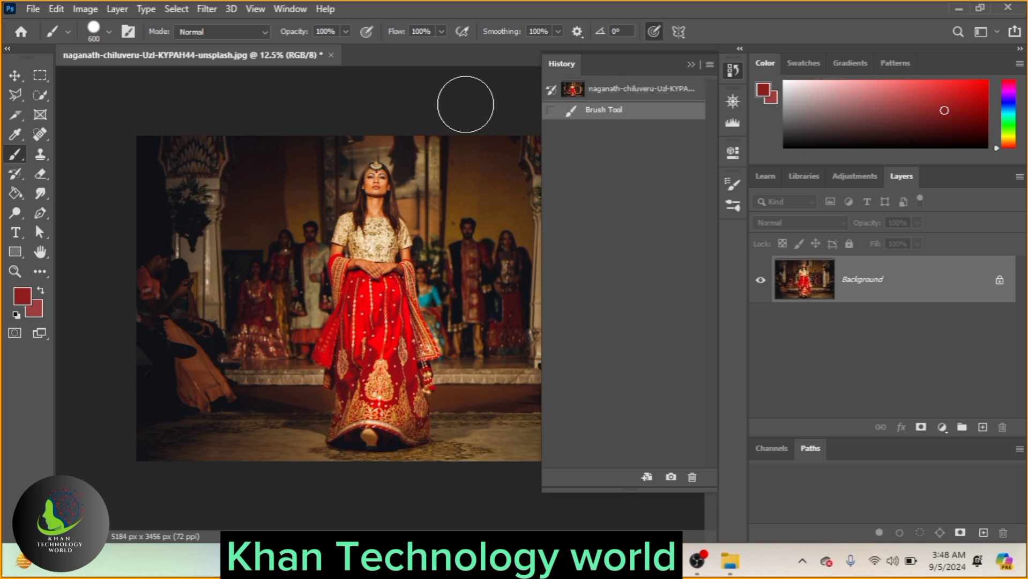
# - Try to delete the Brush Tool state from the History panel
pyautogui.click(691, 477)
pyautogui.click(506, 215)
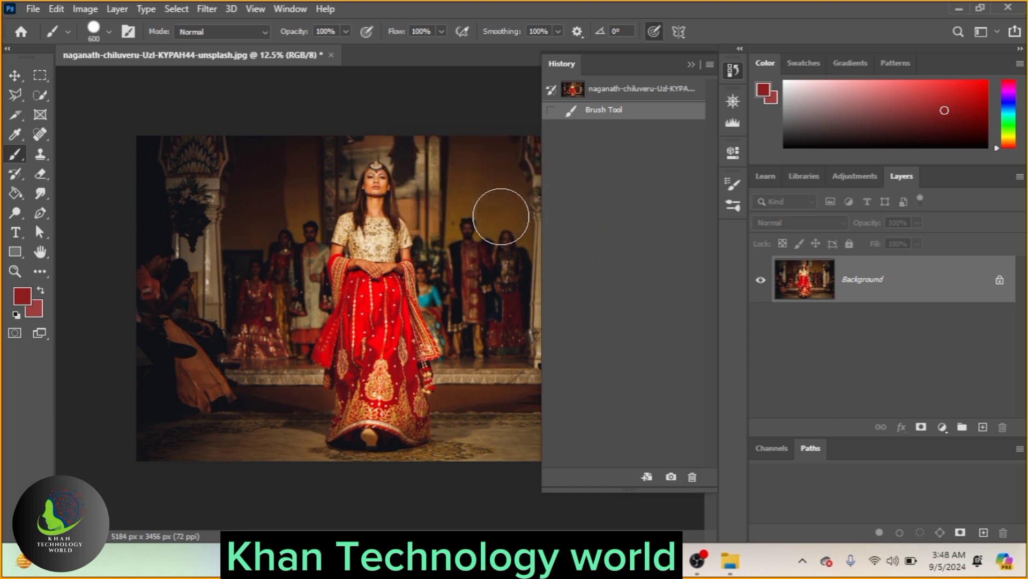
pyautogui.click(692, 479)
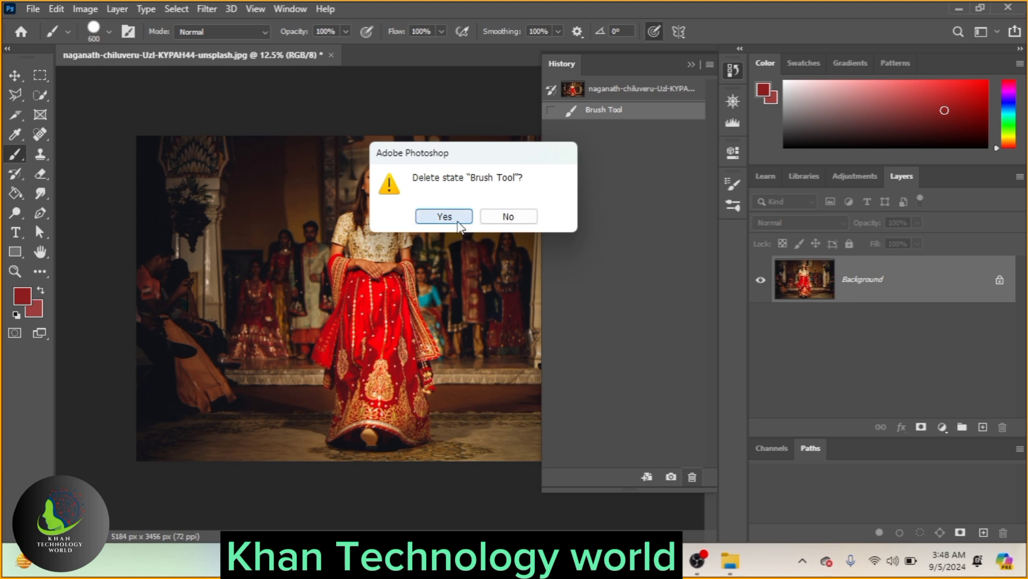
pyautogui.click(458, 217)
pyautogui.hotkey('ctrl', 'z')
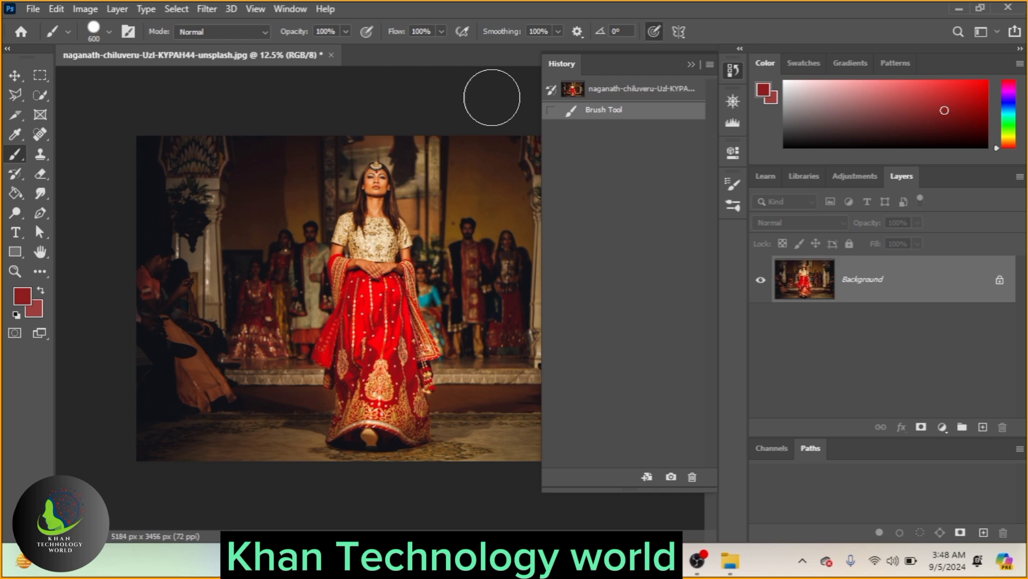
# - Set History States to 50 in the Performance preferences, and collapse the History panel
pyautogui.click(56, 11)
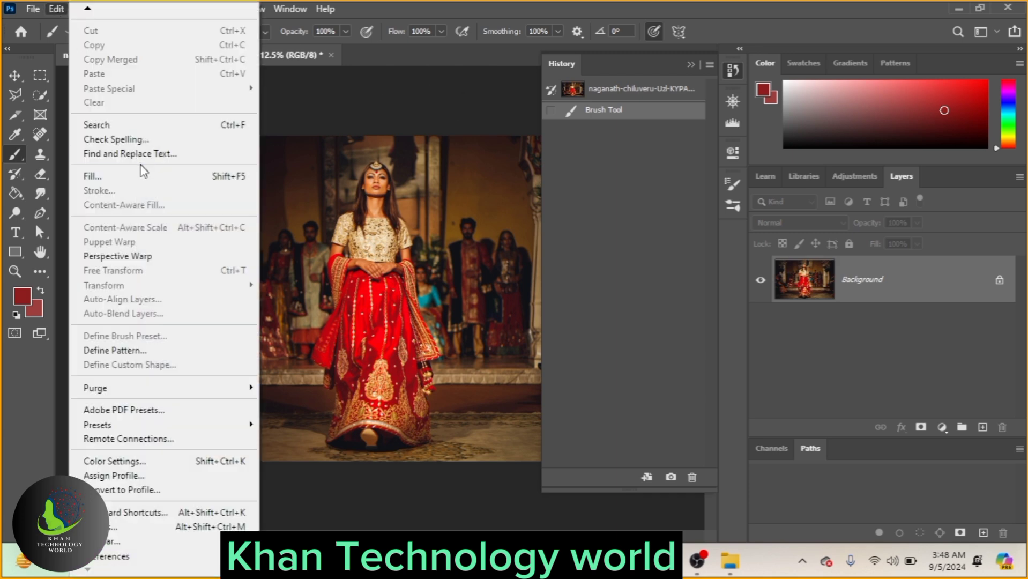
pyautogui.moveTo(131, 557)
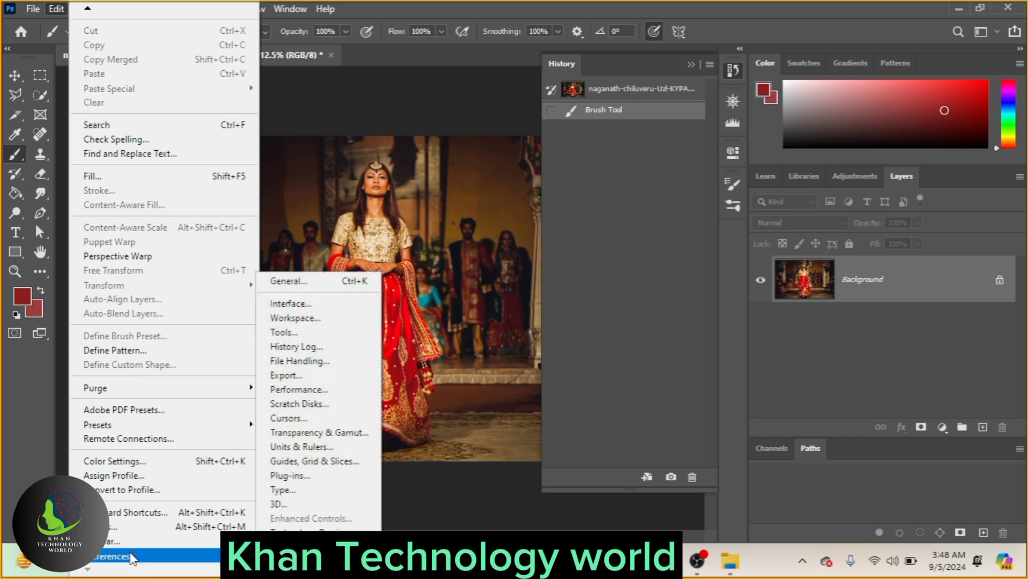
pyautogui.click(306, 394)
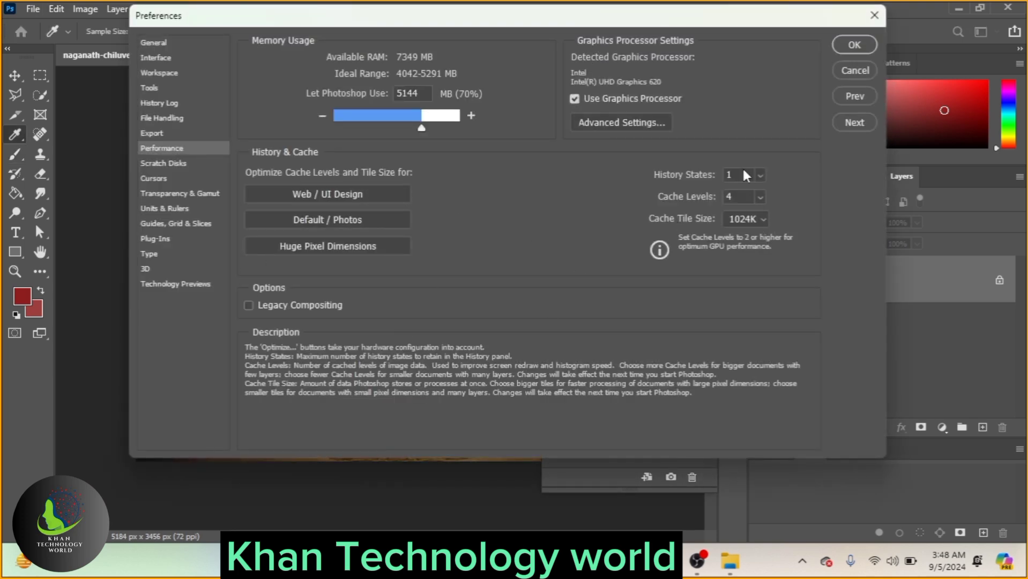
pyautogui.press('BackSpace')
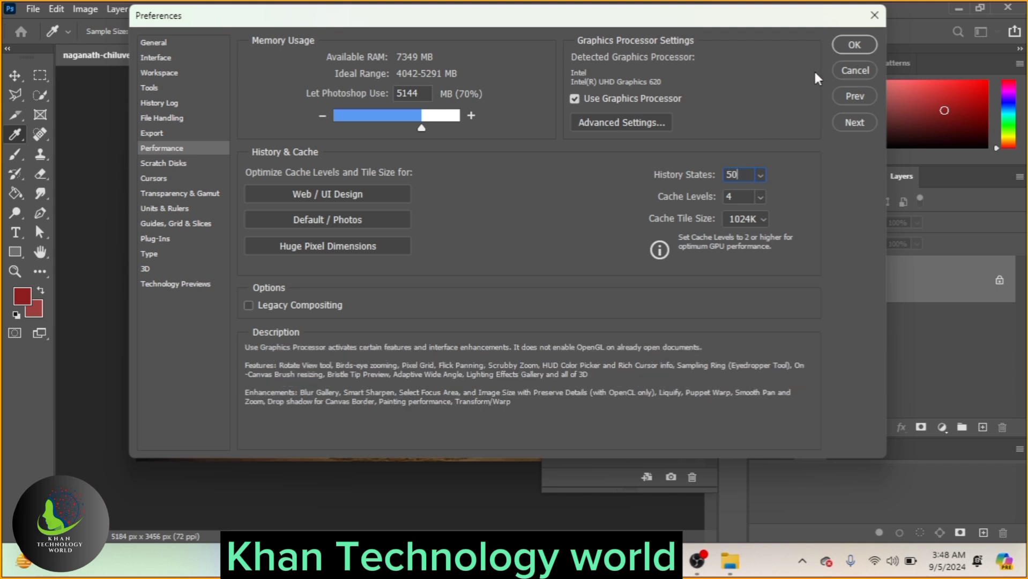
pyautogui.click(859, 44)
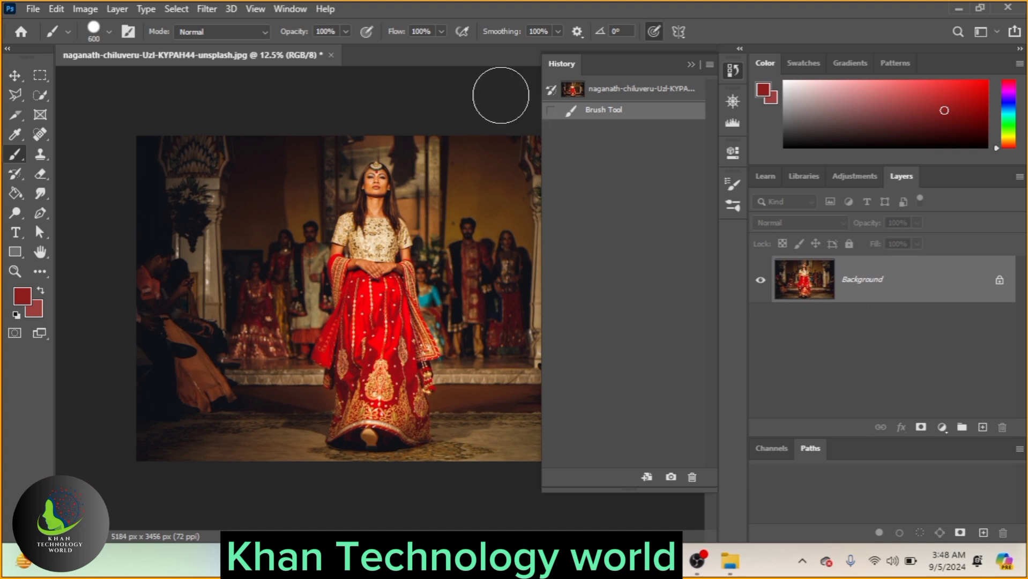
pyautogui.click(500, 96)
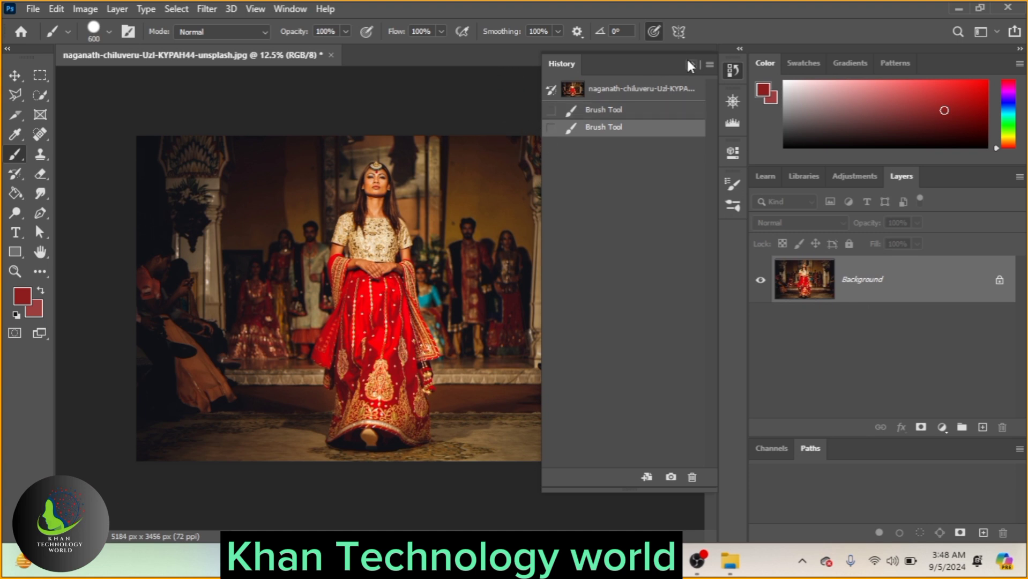
pyautogui.click(689, 64)
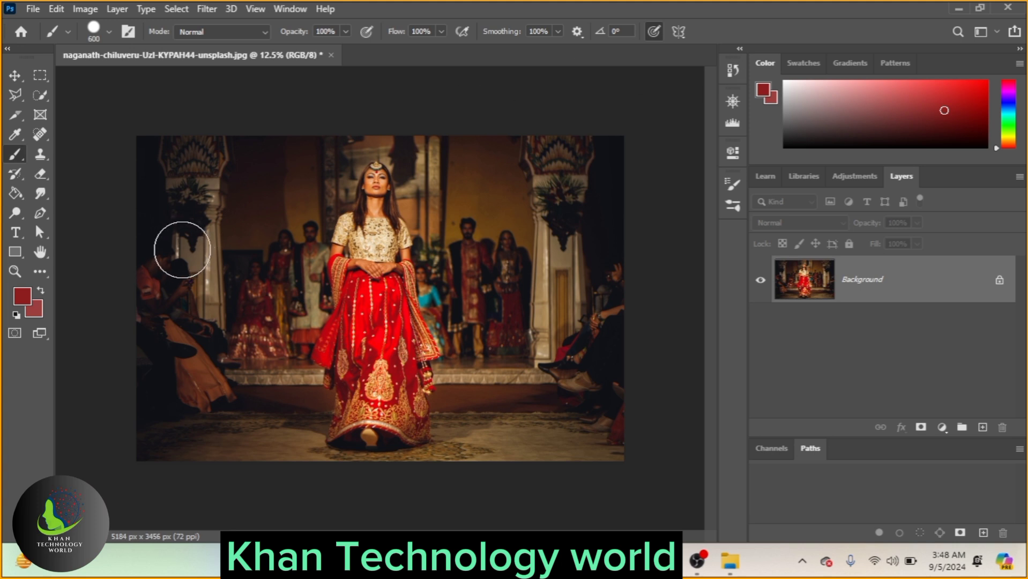
# - Paint eleven short dark red Brush strokes around the photo, six across the upper half and five along the lower half
pyautogui.moveTo(182, 249); pyautogui.dragTo(227, 285)
pyautogui.moveTo(256, 197); pyautogui.dragTo(298, 242)
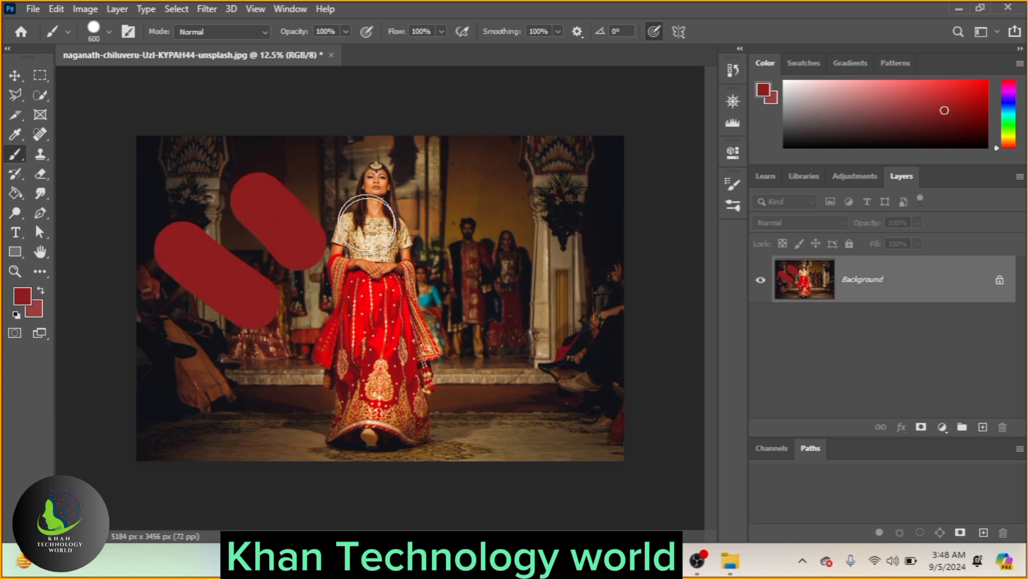
pyautogui.click(355, 163)
pyautogui.moveTo(355, 163); pyautogui.dragTo(378, 220)
pyautogui.moveTo(457, 182); pyautogui.dragTo(442, 222)
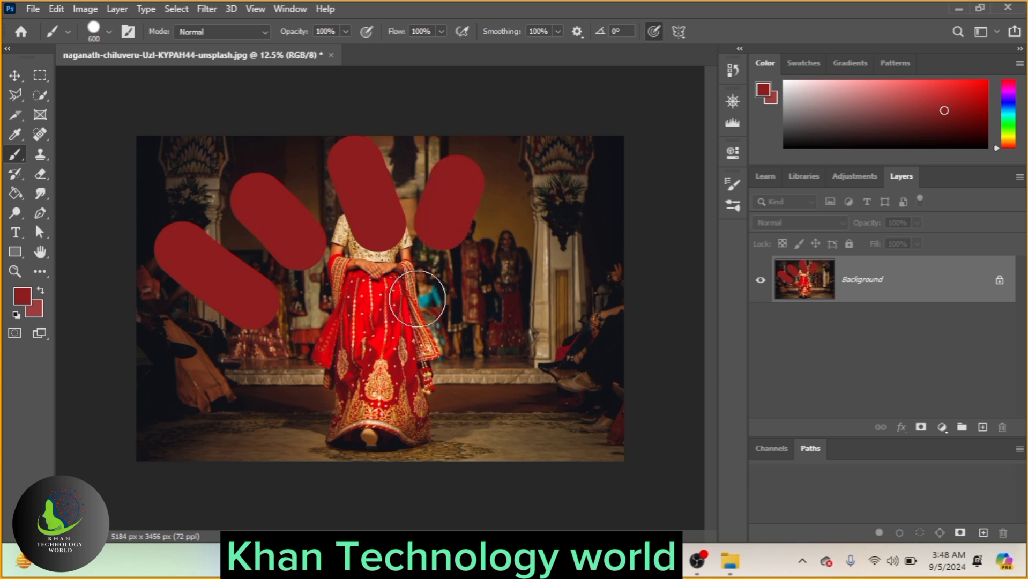
pyautogui.moveTo(553, 157); pyautogui.dragTo(501, 298)
pyautogui.moveTo(662, 242); pyautogui.dragTo(556, 310)
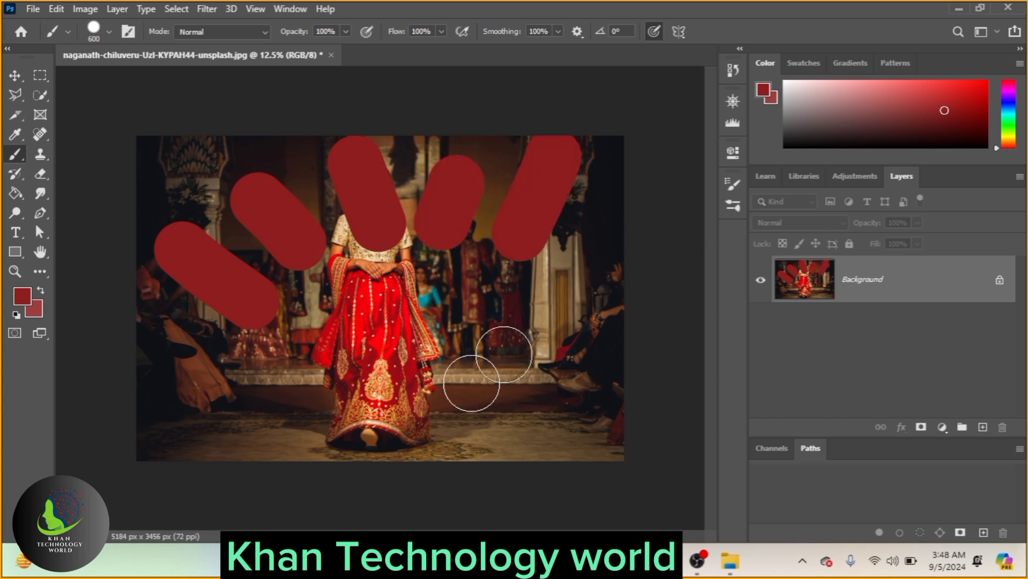
pyautogui.moveTo(597, 424); pyautogui.dragTo(554, 382)
pyautogui.moveTo(485, 401); pyautogui.dragTo(505, 432)
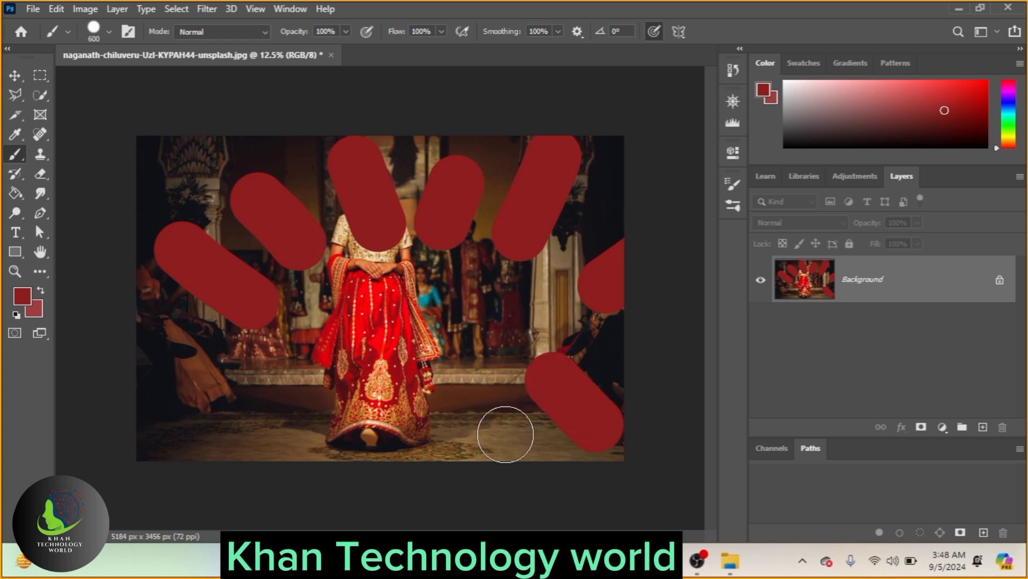
pyautogui.moveTo(378, 423); pyautogui.dragTo(379, 405)
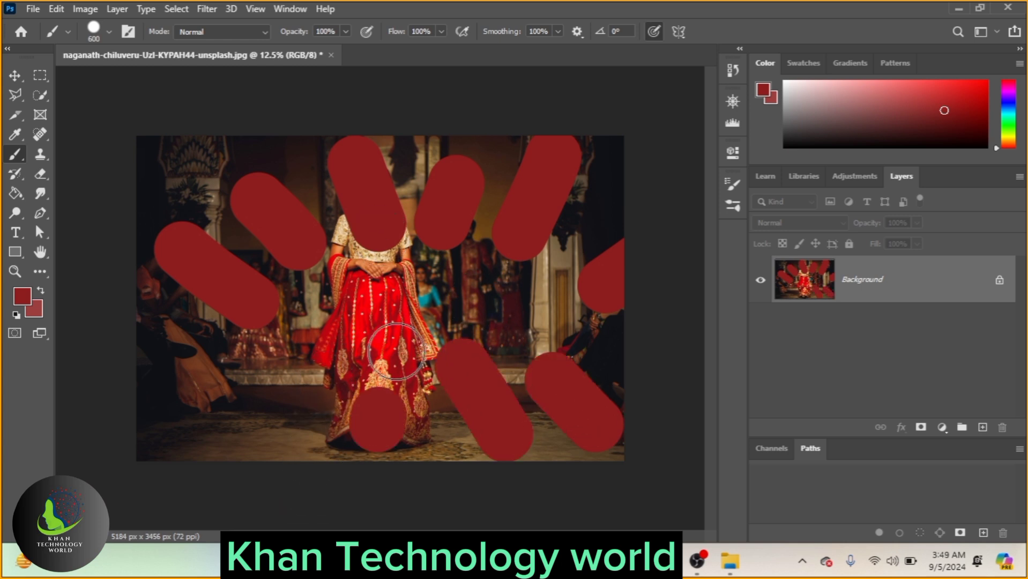
pyautogui.moveTo(290, 413); pyautogui.dragTo(303, 412)
pyautogui.moveTo(197, 414); pyautogui.dragTo(232, 396)
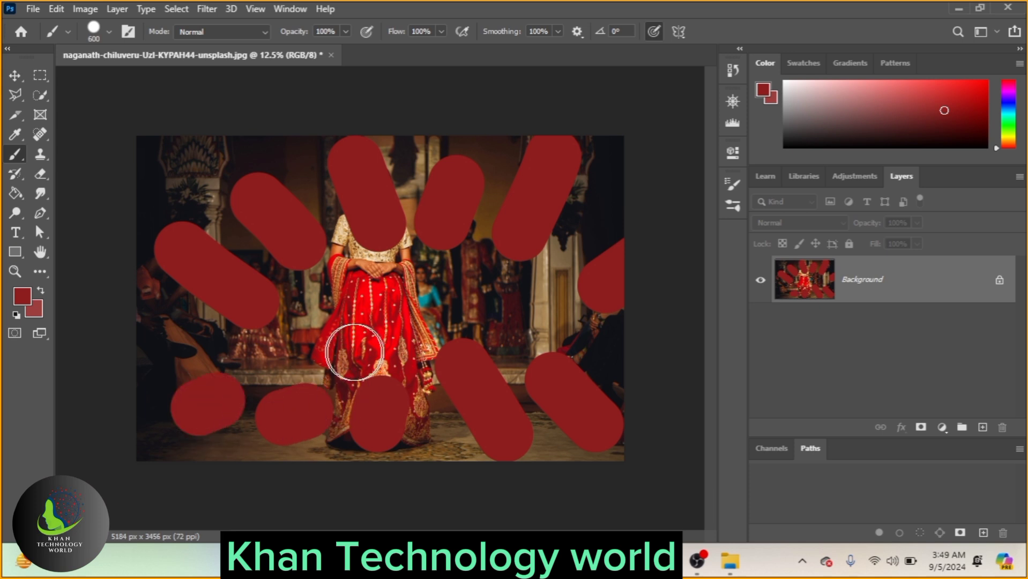
# - Undo all eleven brush strokes one after another to test the raised history limit
pyautogui.hotkey('ctrl', 'z')
pyautogui.hotkey('ctrl', 'z')
pyautogui.hotkey('ctrl', 'z')
pyautogui.hotkey('ctrl', 'z')
pyautogui.hotkey('ctrl', 'z')
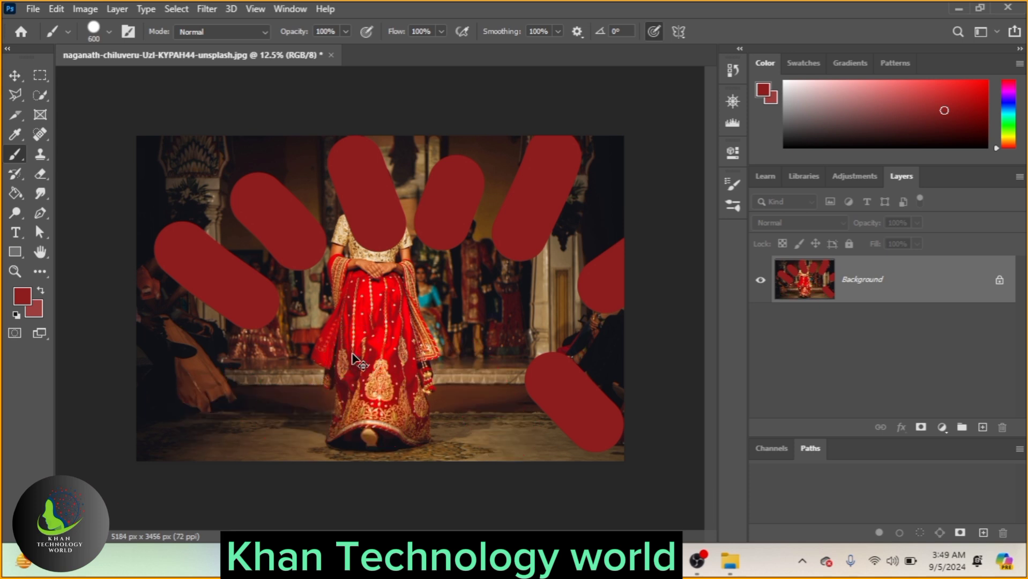
pyautogui.hotkey('ctrl', 'z')
pyautogui.hotkey('ctrl', 'z')
pyautogui.hotkey('ctrl', 'z')
pyautogui.hotkey('ctrl', 'z')
pyautogui.hotkey('ctrl', 'z')
pyautogui.hotkey('ctrl', 'z')
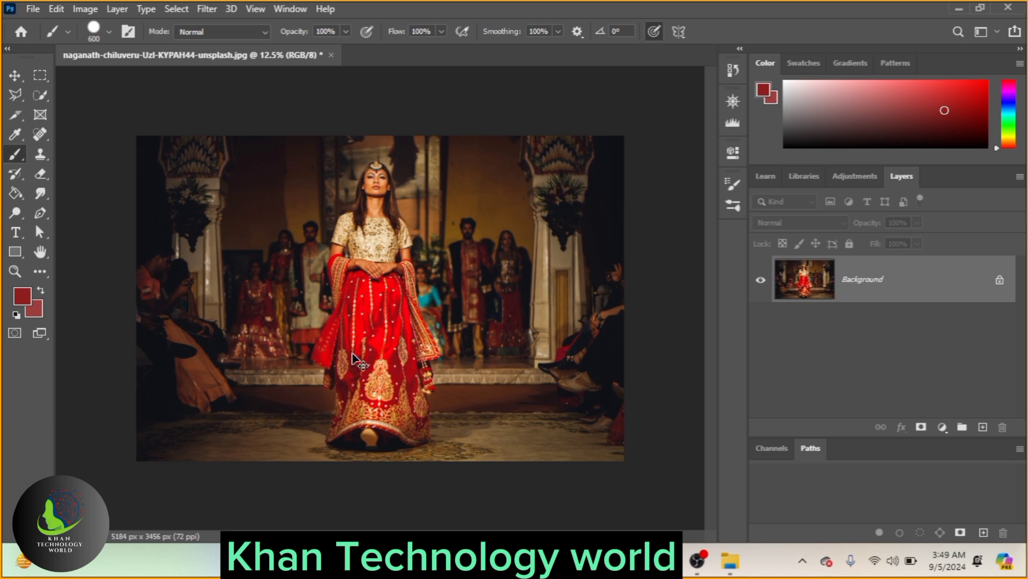
# - Redo all the undone brush strokes one after another
pyautogui.hotkey('ctrl', 'shift', 'z')
pyautogui.hotkey('ctrl', 'shift', 'z')
pyautogui.hotkey('ctrl', 'shift', 'z')
pyautogui.hotkey('ctrl', 'shift', 'z')
pyautogui.hotkey('ctrl', 'shift', 'z')
pyautogui.hotkey('ctrl', 'shift', 'z')
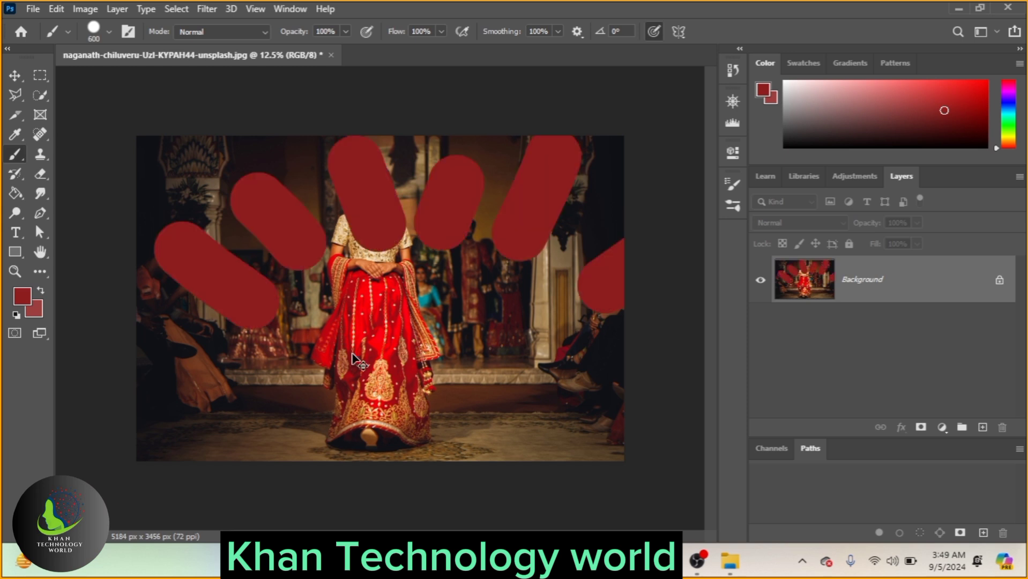
pyautogui.hotkey('ctrl', 'shift', 'z')
pyautogui.hotkey('ctrl', 'shift', 'z')
pyautogui.hotkey('ctrl', 'shift', 'z')
pyautogui.hotkey('ctrl', 'shift', 'z')
pyautogui.hotkey('ctrl', 'shift', 'z')
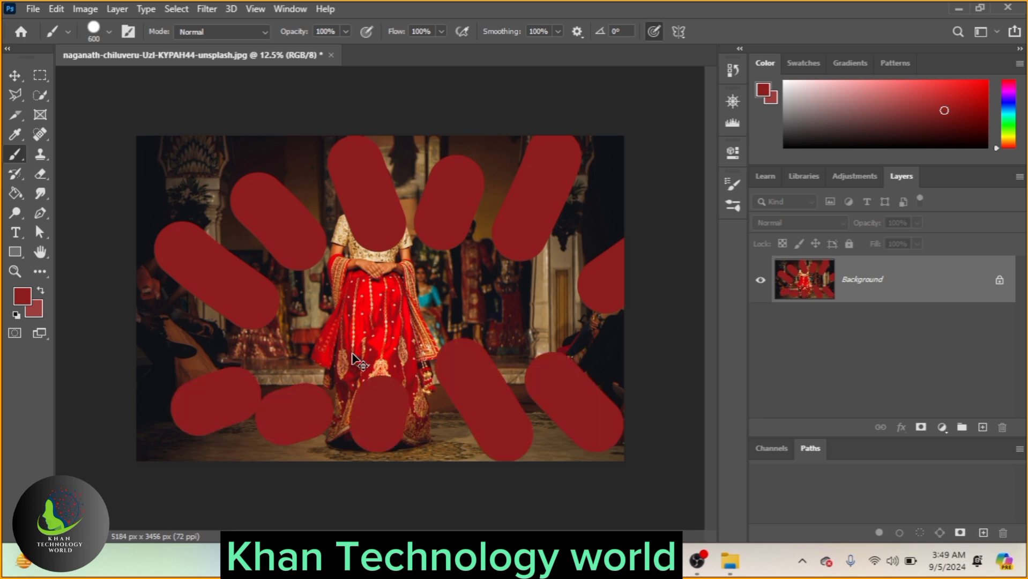
# - Undo the last four brush strokes along the photo's lower part, and redo them
pyautogui.hotkey('ctrl', 'z')
pyautogui.hotkey('ctrl', 'z')
pyautogui.hotkey('ctrl', 'z')
pyautogui.hotkey('ctrl', 'z')
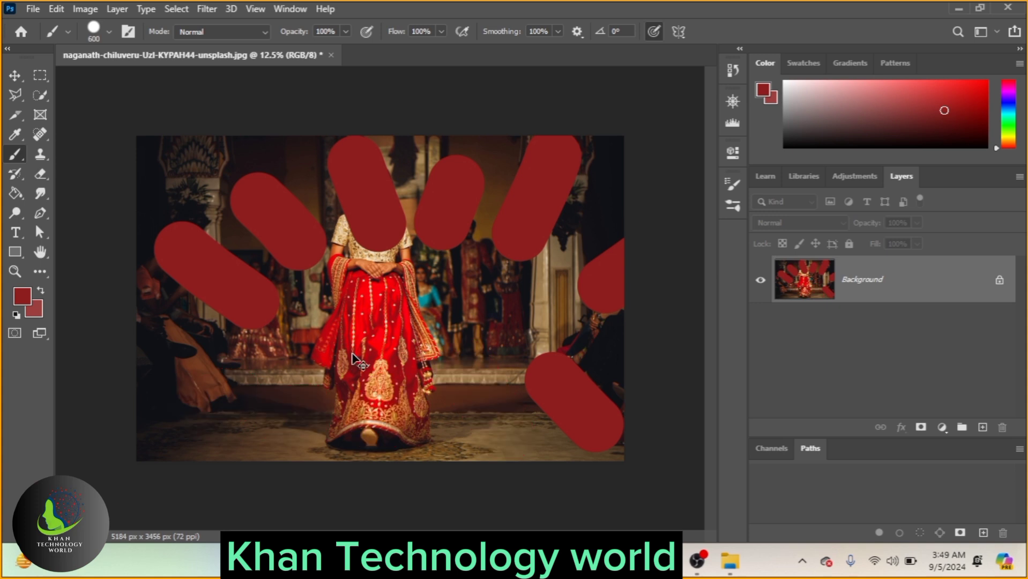
pyautogui.hotkey('ctrl', 'shift', 'z')
pyautogui.hotkey('ctrl', 'shift', 'z')
pyautogui.hotkey('ctrl', 'shift', 'z')
pyautogui.hotkey('ctrl', 'shift', 'z')
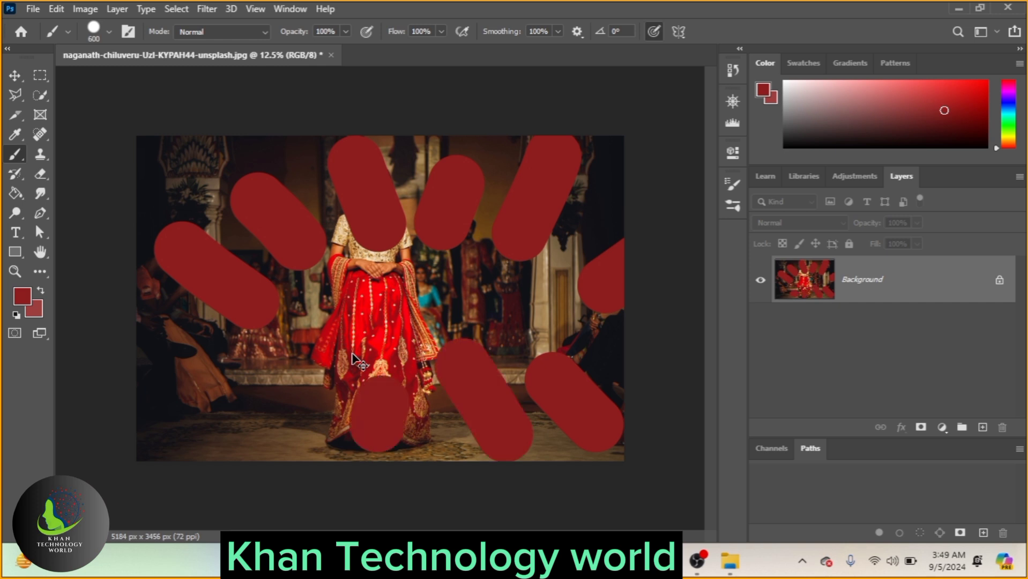
# - Step back through the brush strokes again until the photo is free of paint
pyautogui.hotkey('ctrl', 'z')
pyautogui.hotkey('ctrl', 'z')
pyautogui.hotkey('ctrl', 'z')
pyautogui.hotkey('ctrl', 'z')
pyautogui.hotkey('ctrl', 'z')
pyautogui.hotkey('ctrl', 'z')
pyautogui.hotkey('ctrl', 'z')
pyautogui.hotkey('ctrl', 'z')
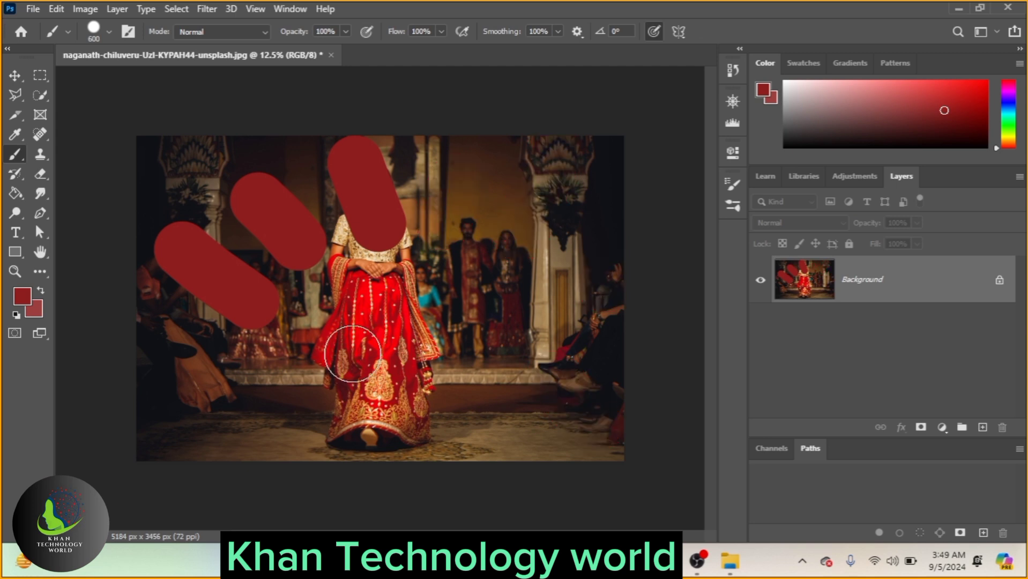
pyautogui.hotkey('ctrl', 'z')
pyautogui.hotkey('ctrl', 'z')
pyautogui.hotkey('ctrl', 'z')
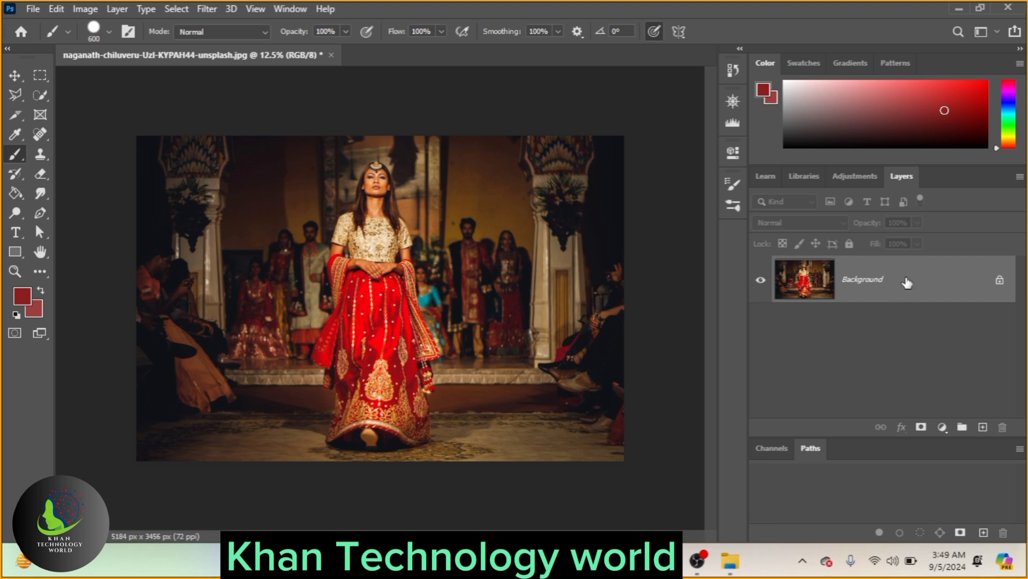
# - Duplicate the Background layer twice, undoing the first copy before making the second, and delete the second copy
pyautogui.hotkey('ctrl', 'j')
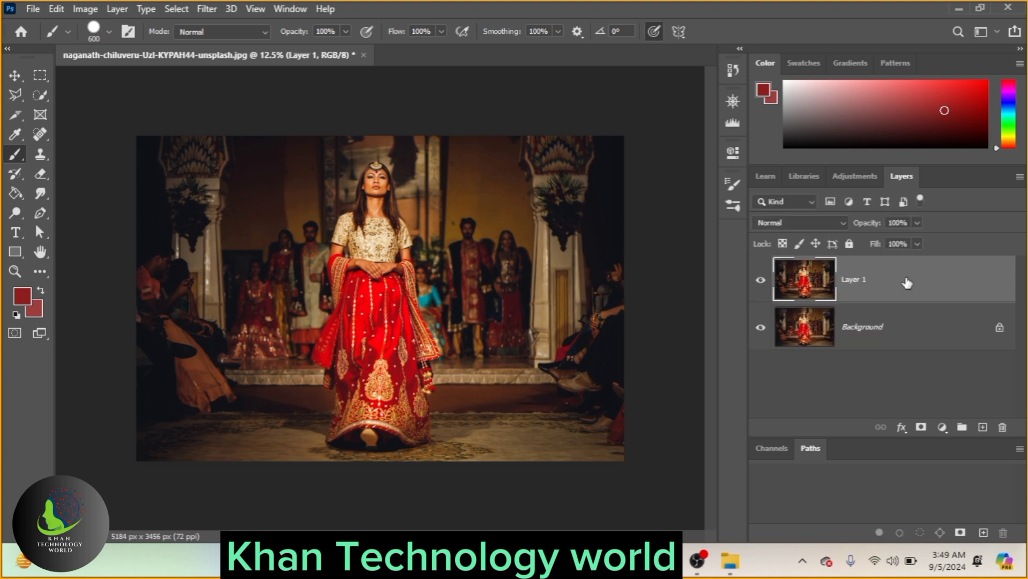
pyautogui.hotkey('ctrl', 'z')
pyautogui.moveTo(906, 282); pyautogui.dragTo(982, 429)
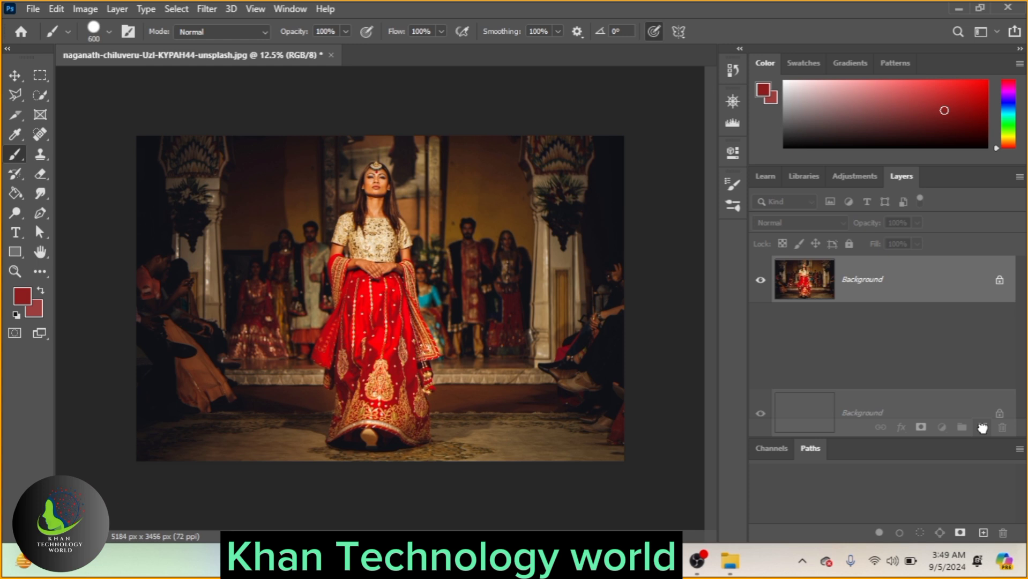
pyautogui.moveTo(982, 429); pyautogui.dragTo(982, 429)
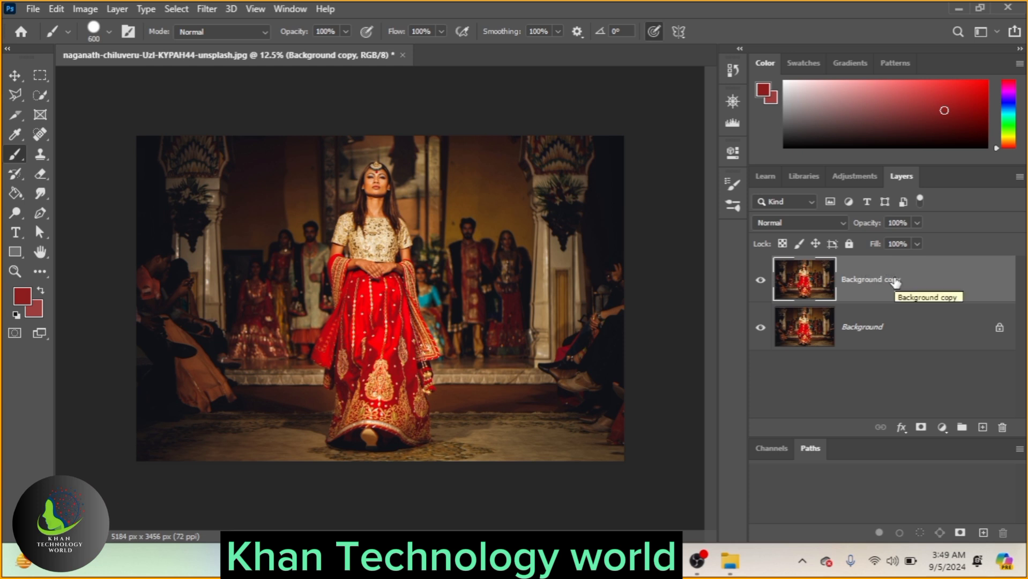
pyautogui.press('Delete')
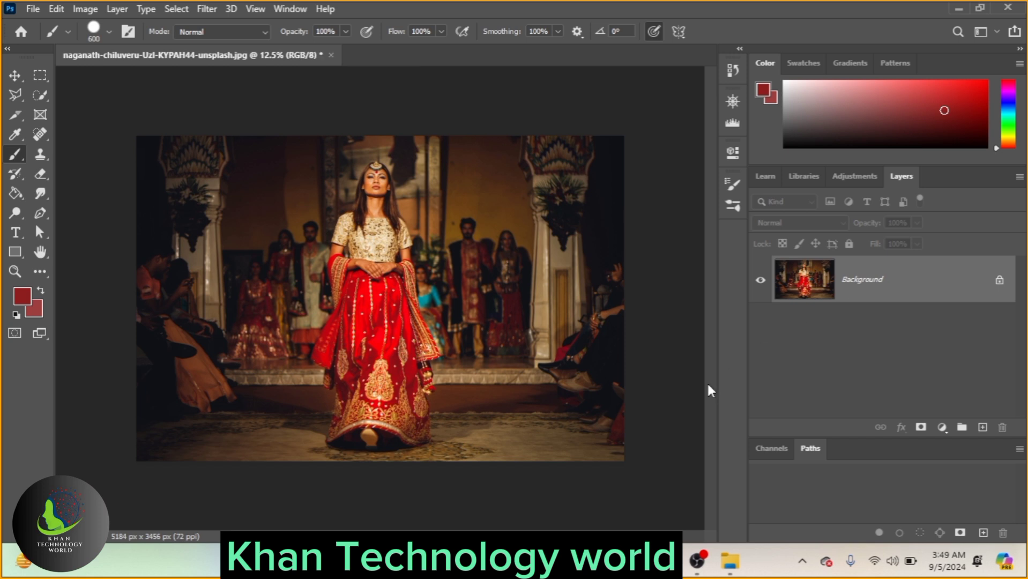
# - Duplicate the Background layer, select the original Background, and hide the copy above it
pyautogui.hotkey('ctrl', 'j')
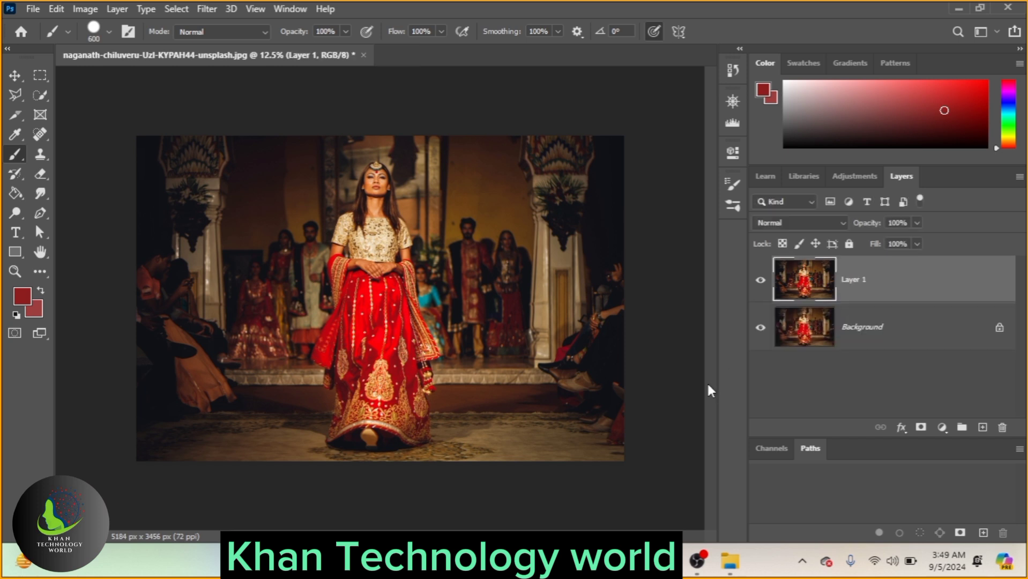
pyautogui.click(818, 328)
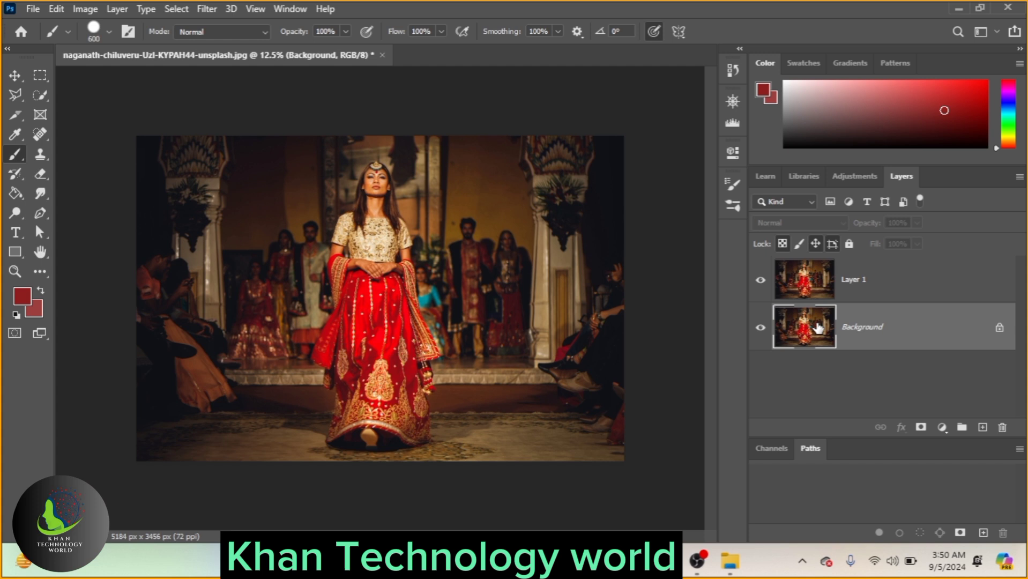
pyautogui.click(760, 282)
# - Try Auto Color on the Background layer and undo it, and cancel a Black & White adjustment
pyautogui.click(81, 8)
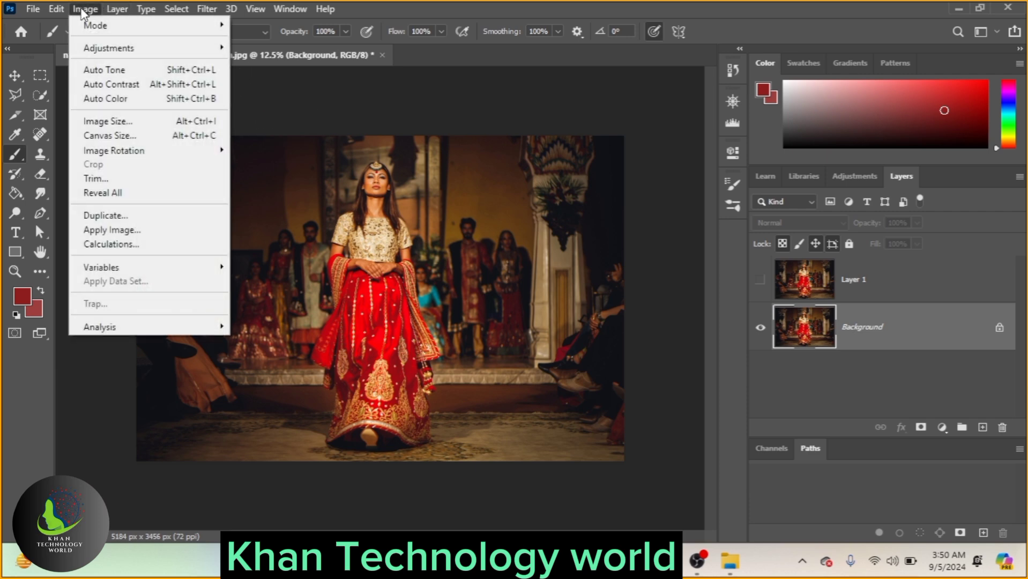
pyautogui.click(109, 100)
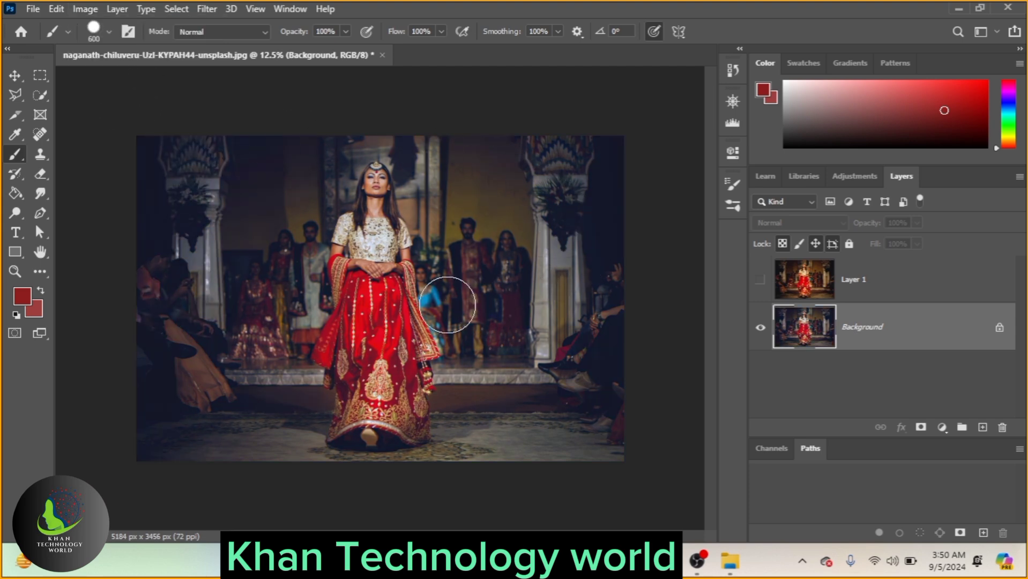
pyautogui.hotkey('ctrl', 'z')
pyautogui.hotkey('ctrl', 'alt', 'shift', 'b')
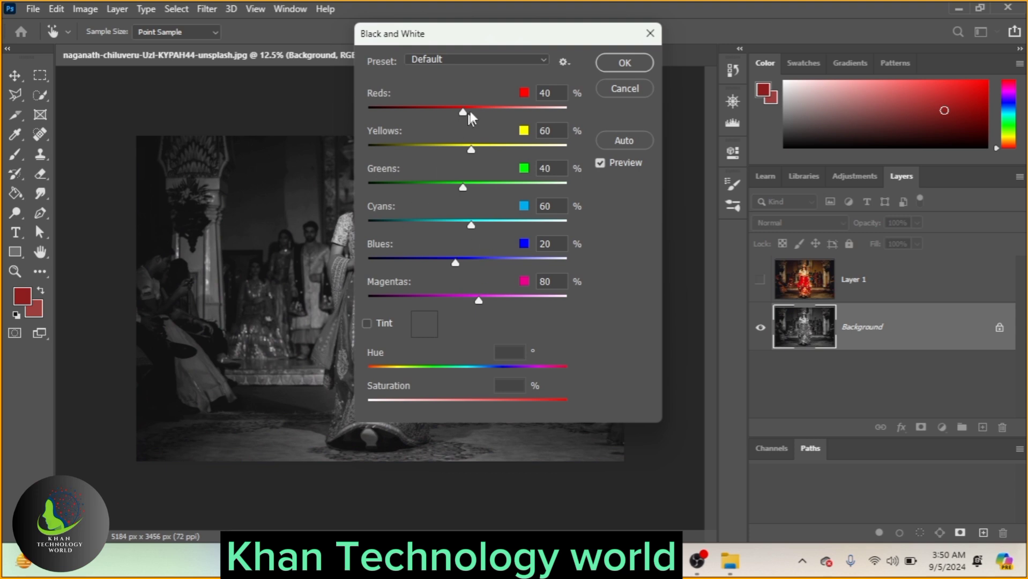
pyautogui.click(649, 34)
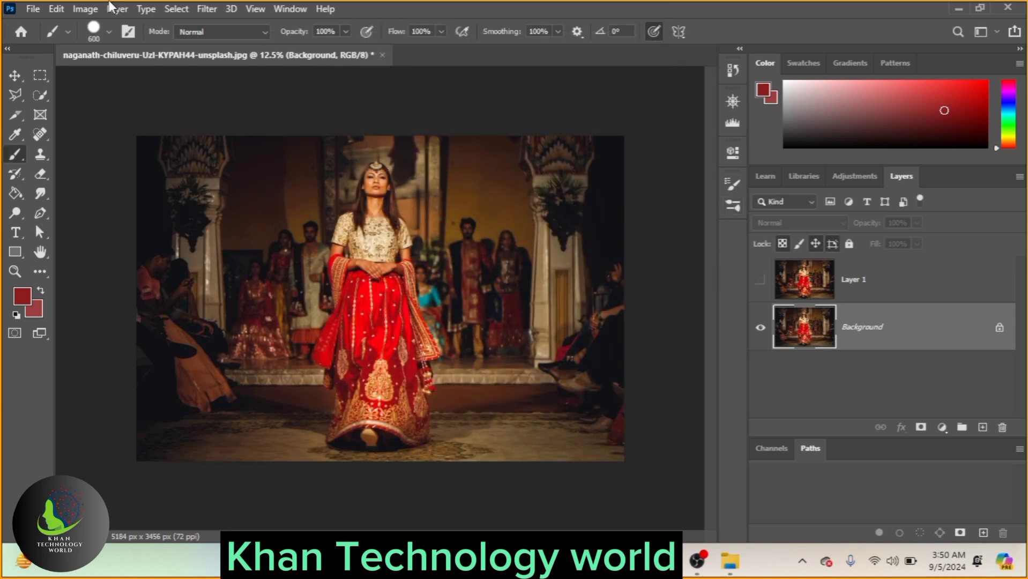
# - Apply Auto Color to the Background layer again
pyautogui.click(92, 10)
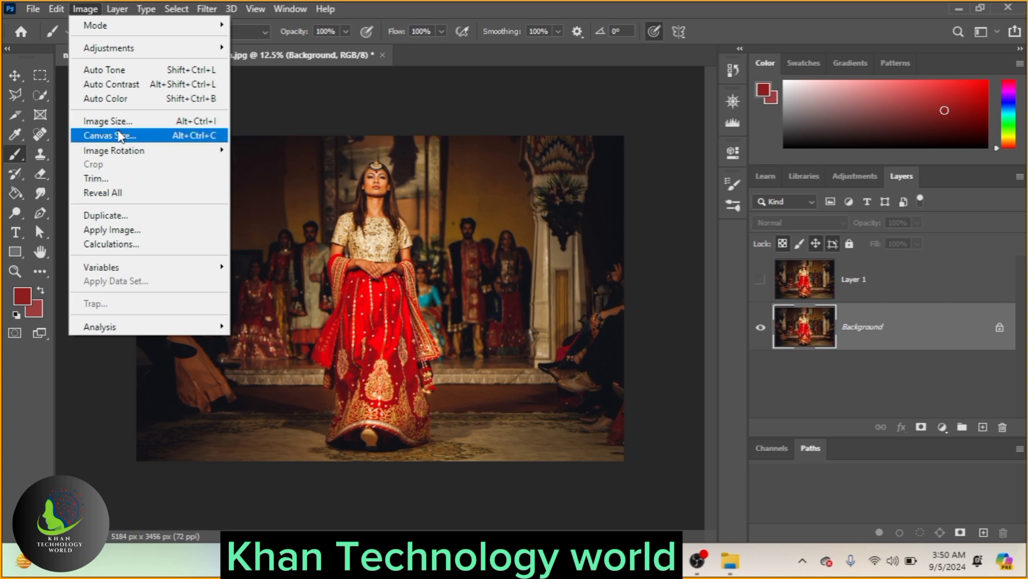
pyautogui.click(105, 99)
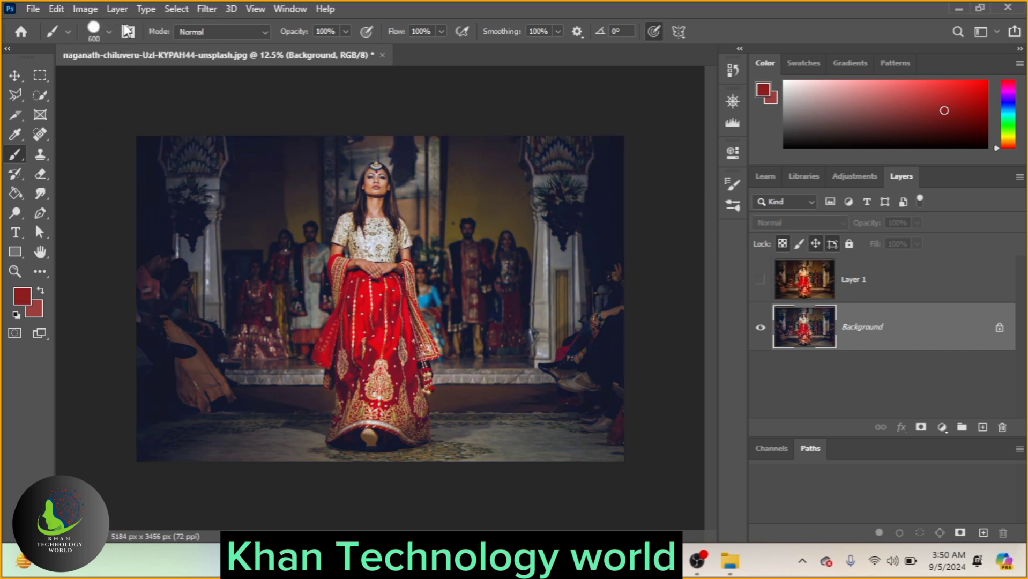
pyautogui.click(88, 10)
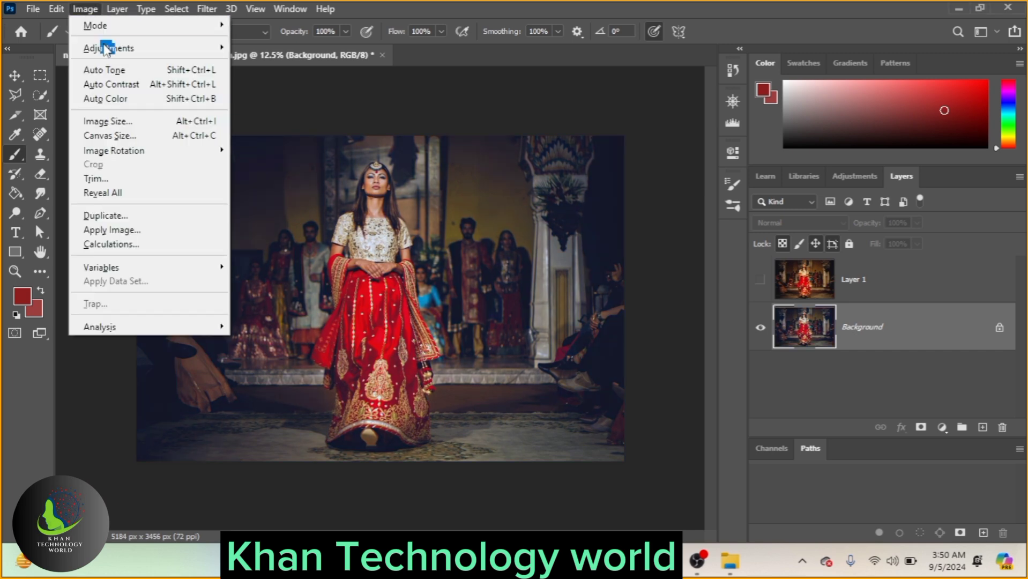
pyautogui.moveTo(124, 7)
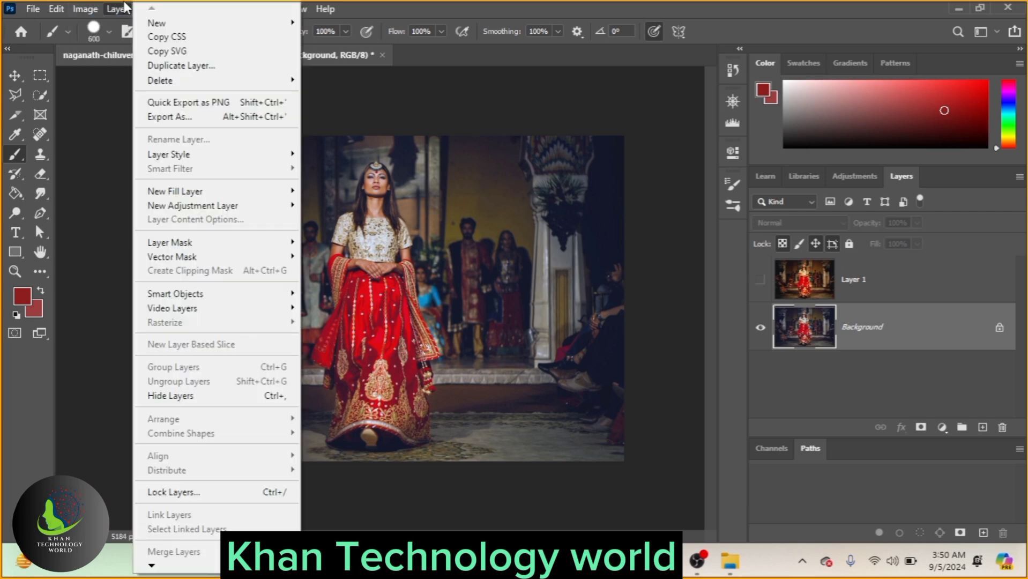
pyautogui.click(56, 10)
pyautogui.click(57, 10)
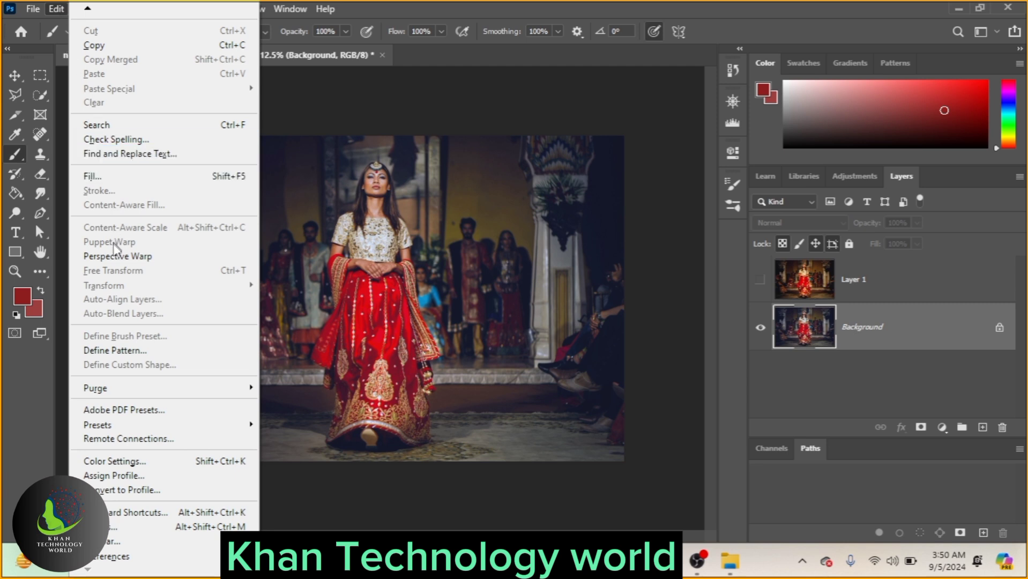
pyautogui.click(303, 300)
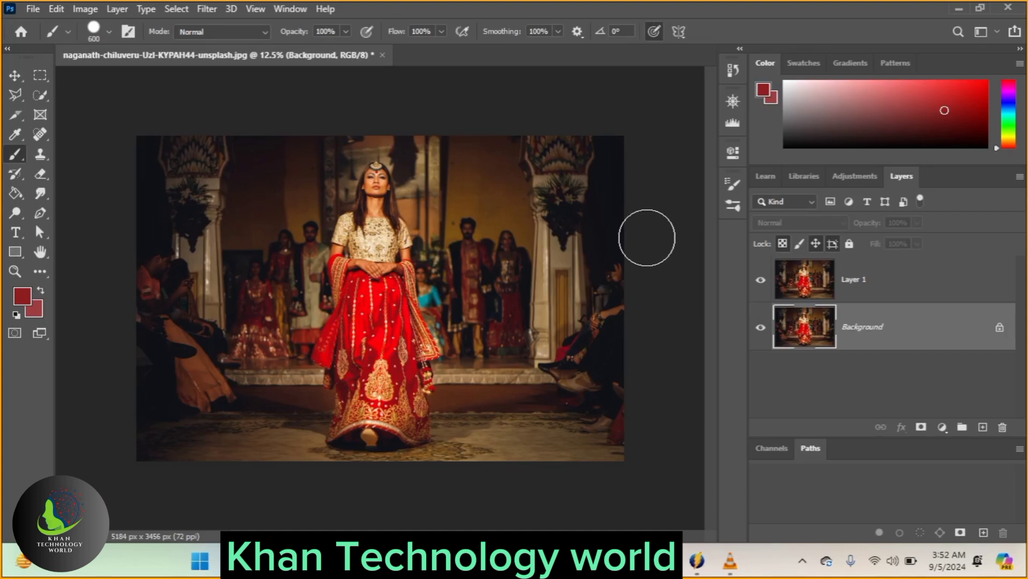
# - Hide Layer 1, and try Desaturate on the Background layer before undoing it
pyautogui.click(761, 281)
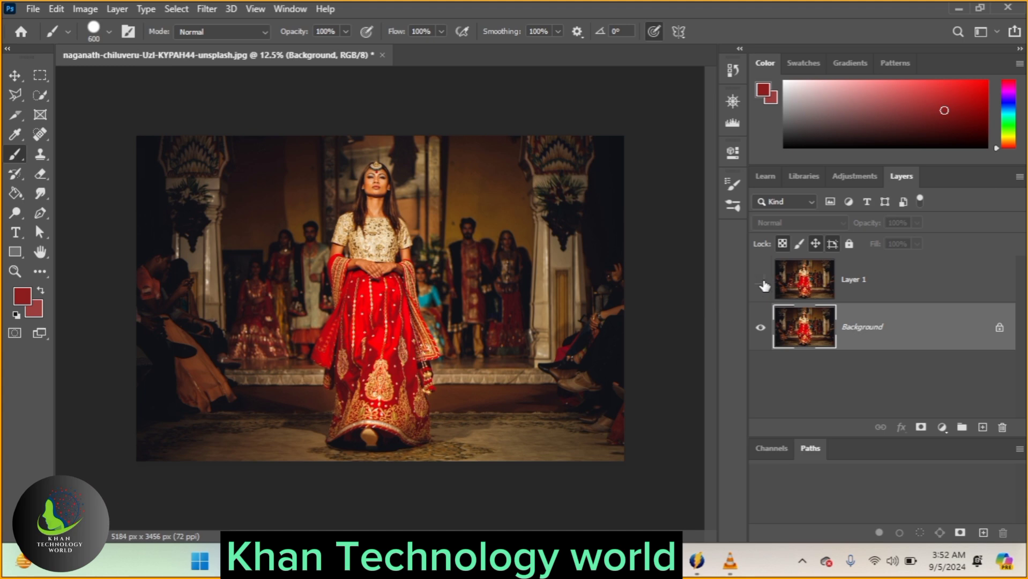
pyautogui.click(91, 12)
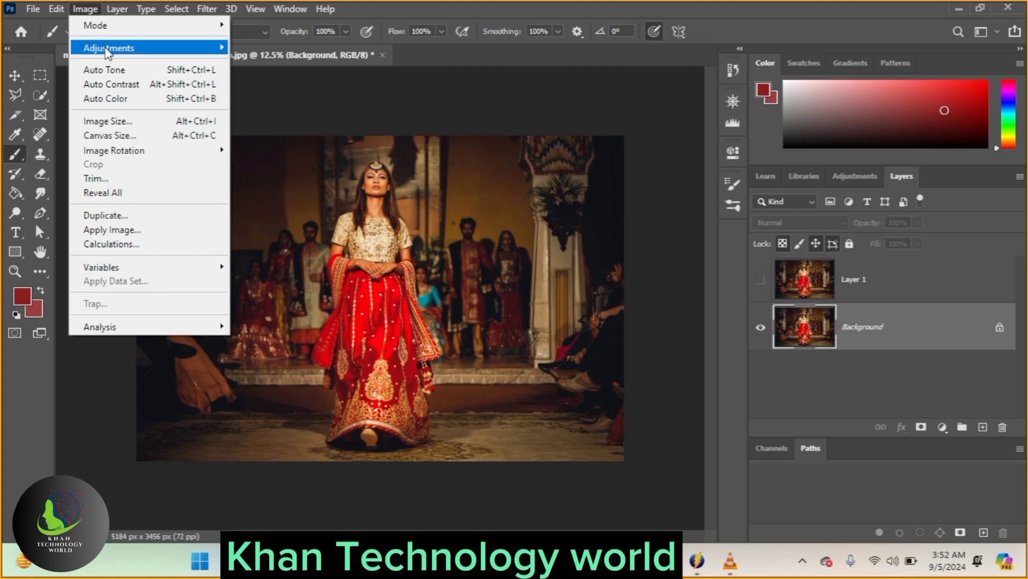
pyautogui.moveTo(106, 50)
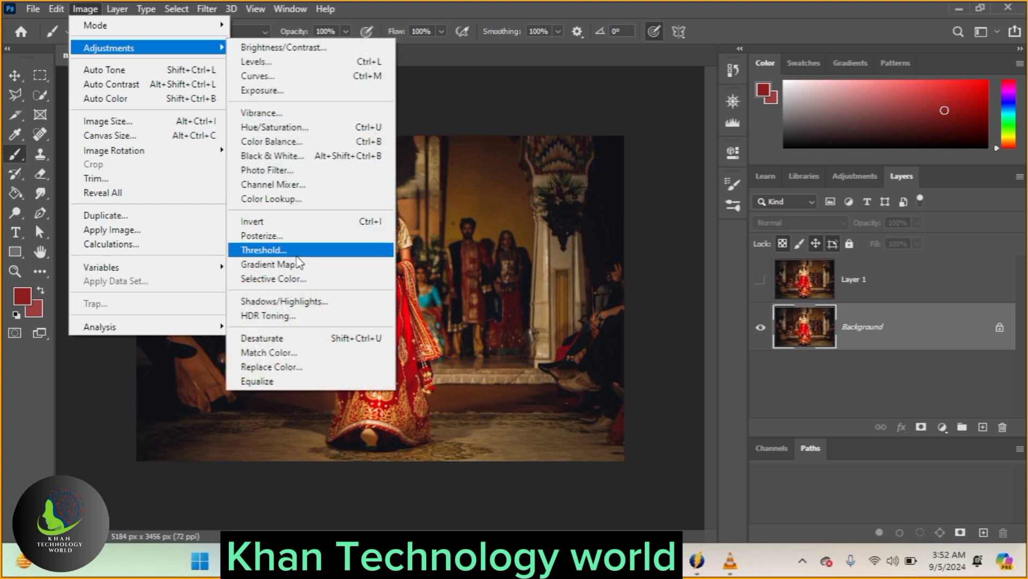
pyautogui.click(269, 343)
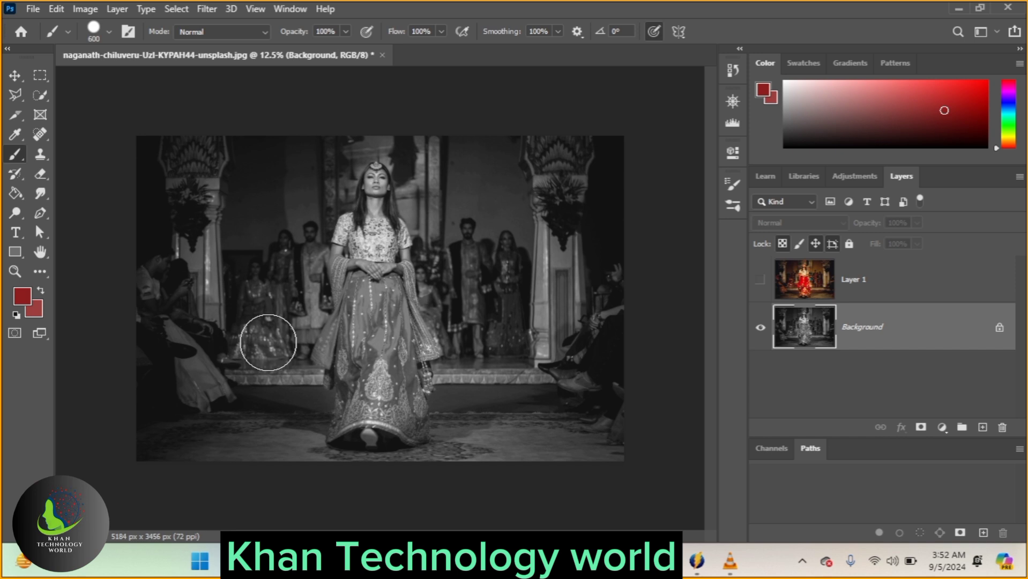
pyautogui.hotkey('ctrl', 'z')
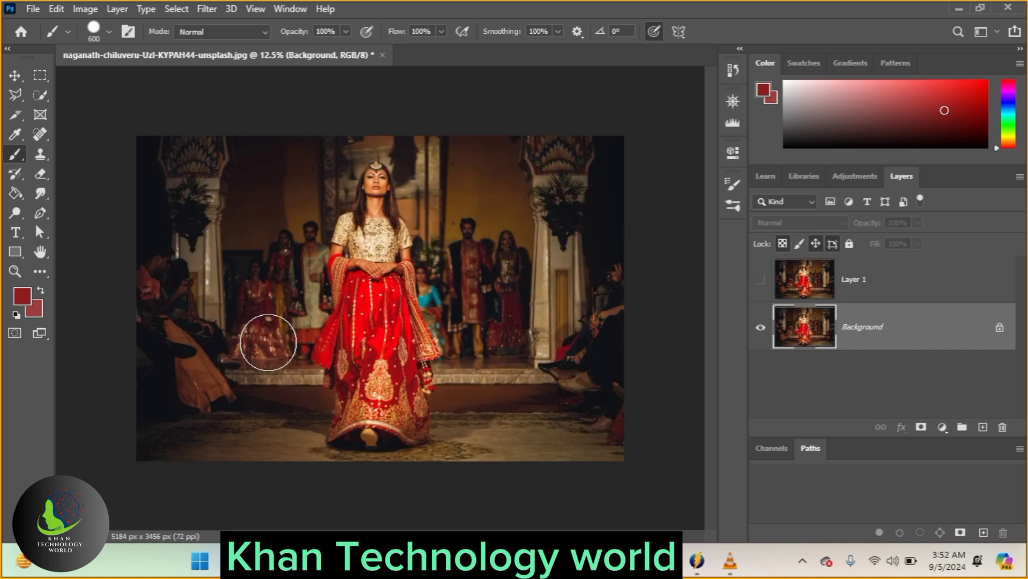
# - Start a Black & White adjustment on the Background layer, uncover the photo, and turn the preview off
pyautogui.click(80, 8)
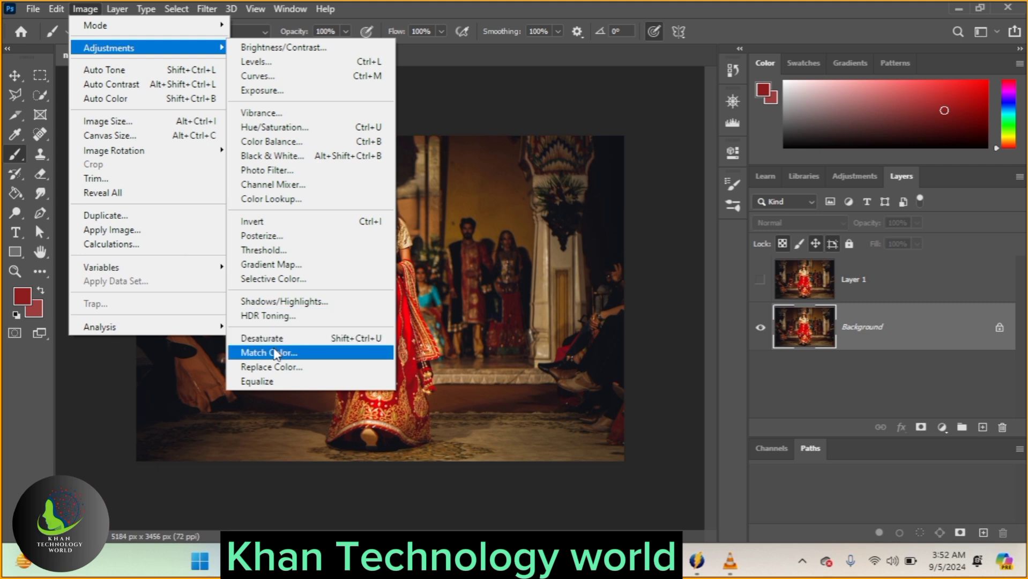
pyautogui.click(292, 156)
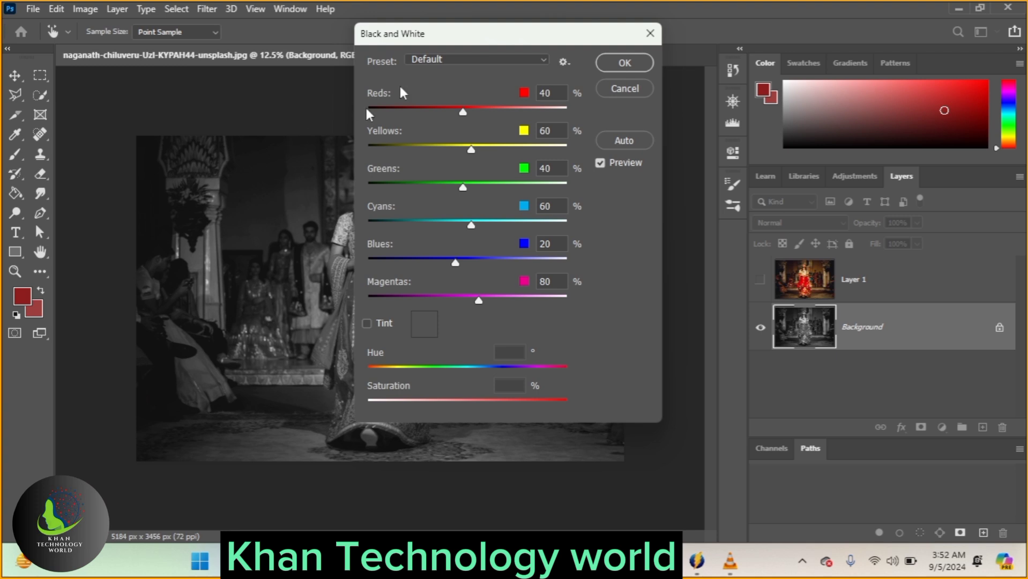
pyautogui.moveTo(520, 34); pyautogui.dragTo(780, 84)
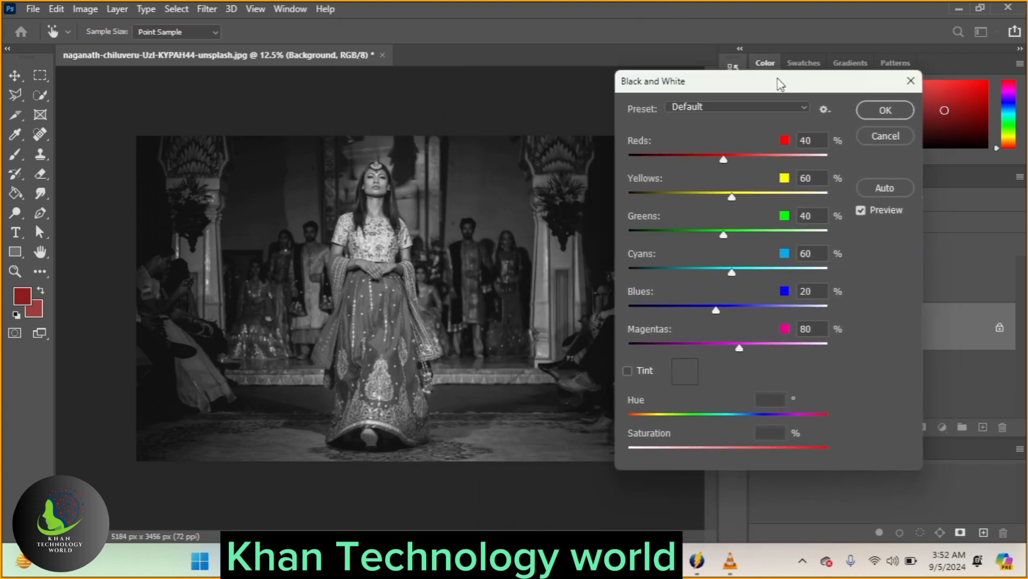
pyautogui.click(860, 211)
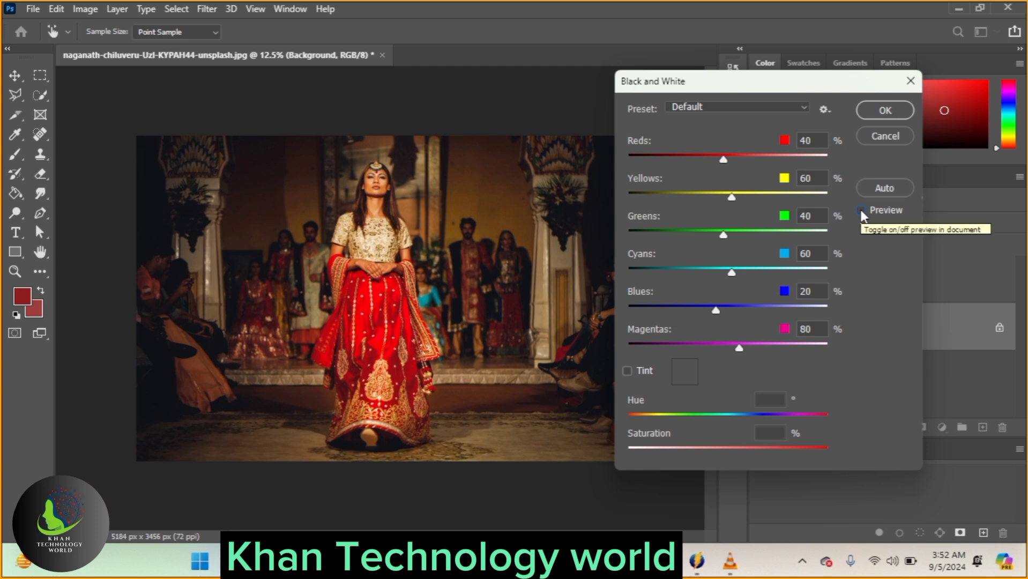
pyautogui.moveTo(859, 250)
pyautogui.mouseDown()
pyautogui.moveTo(861, 195)
pyautogui.moveTo(916, 208)
pyautogui.mouseUp()
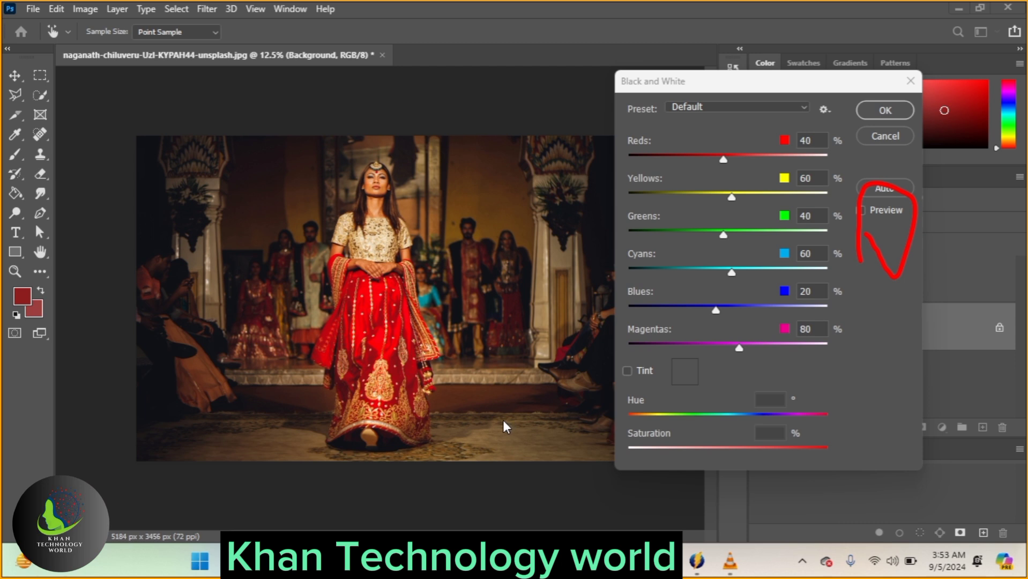
pyautogui.moveTo(503, 420)
pyautogui.mouseDown()
pyautogui.moveTo(240, 241)
pyautogui.moveTo(205, 144)
pyautogui.mouseUp()
pyautogui.moveTo(499, 372); pyautogui.dragTo(420, 303)
pyautogui.moveTo(474, 379); pyautogui.dragTo(351, 288)
# - Turn the preview on, set Cyans to 130%, and apply the Black & White adjustment to the Background layer
pyautogui.click(858, 212)
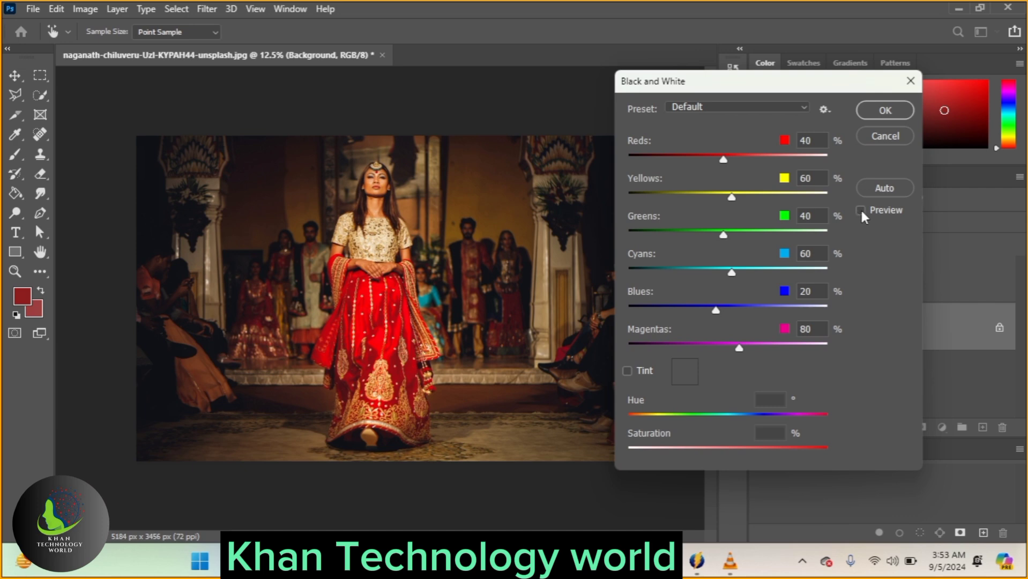
pyautogui.click(861, 210)
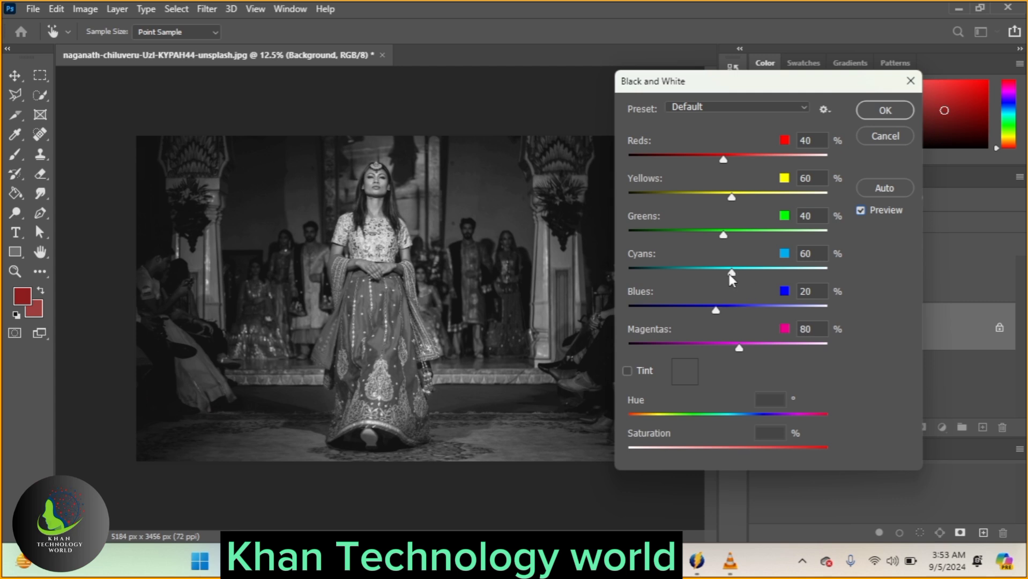
pyautogui.moveTo(729, 274); pyautogui.dragTo(759, 272)
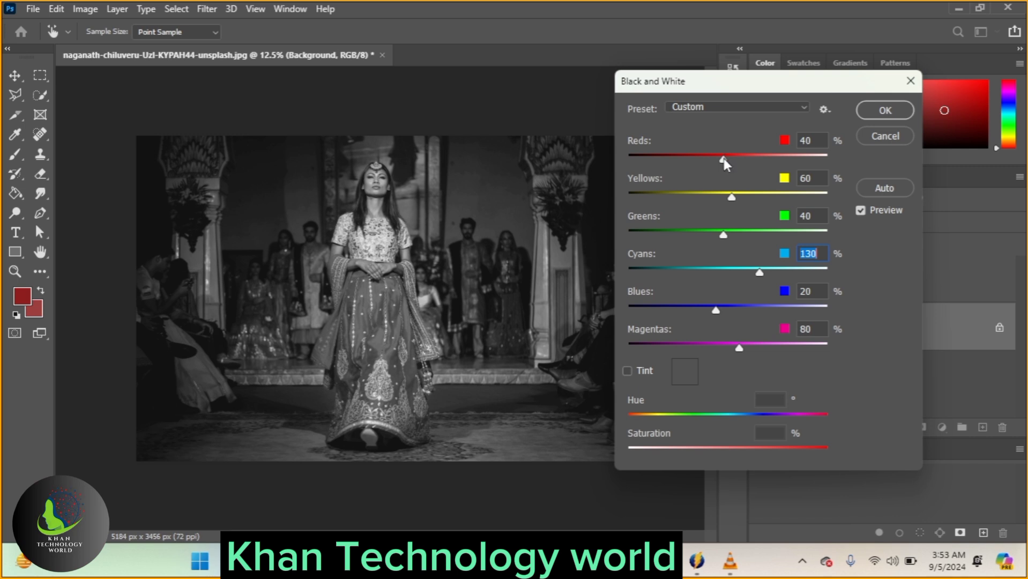
pyautogui.moveTo(723, 157)
pyautogui.mouseDown()
pyautogui.moveTo(675, 157)
pyautogui.moveTo(843, 163)
pyautogui.moveTo(710, 159)
pyautogui.moveTo(724, 172)
pyautogui.mouseUp()
pyautogui.click(884, 110)
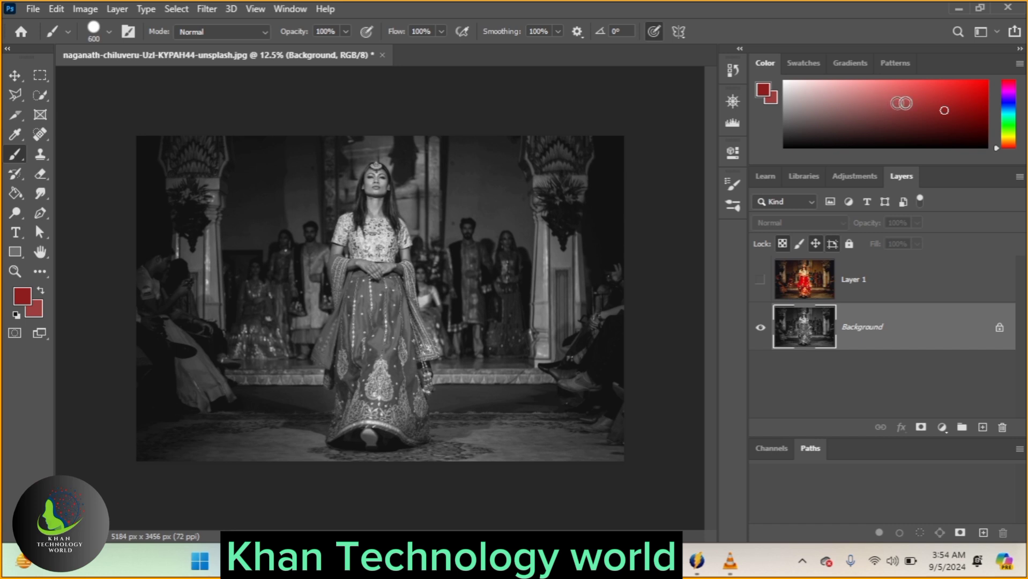
# - Make Layer 1 visible and add a white layer mask to it
pyautogui.click(830, 284)
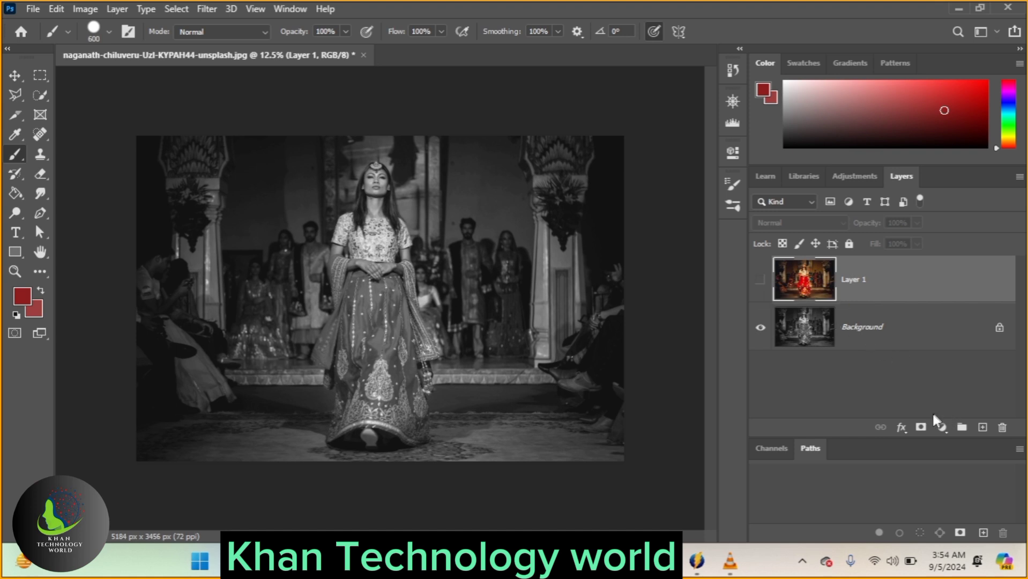
pyautogui.click(760, 279)
pyautogui.click(919, 427)
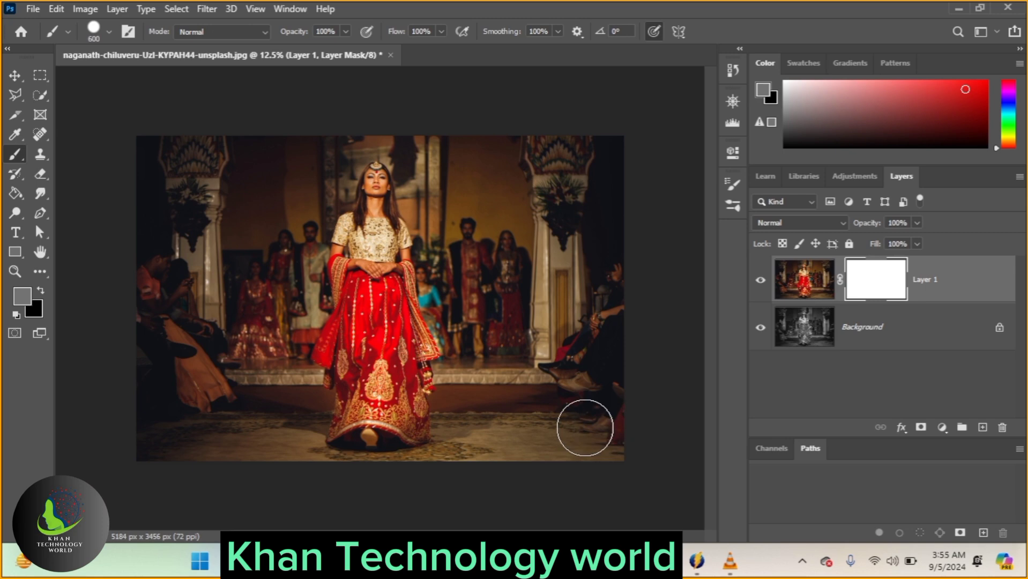
# - Hide the masked Layer 1 and reset the foreground and background colors to the default white and black
pyautogui.click(761, 279)
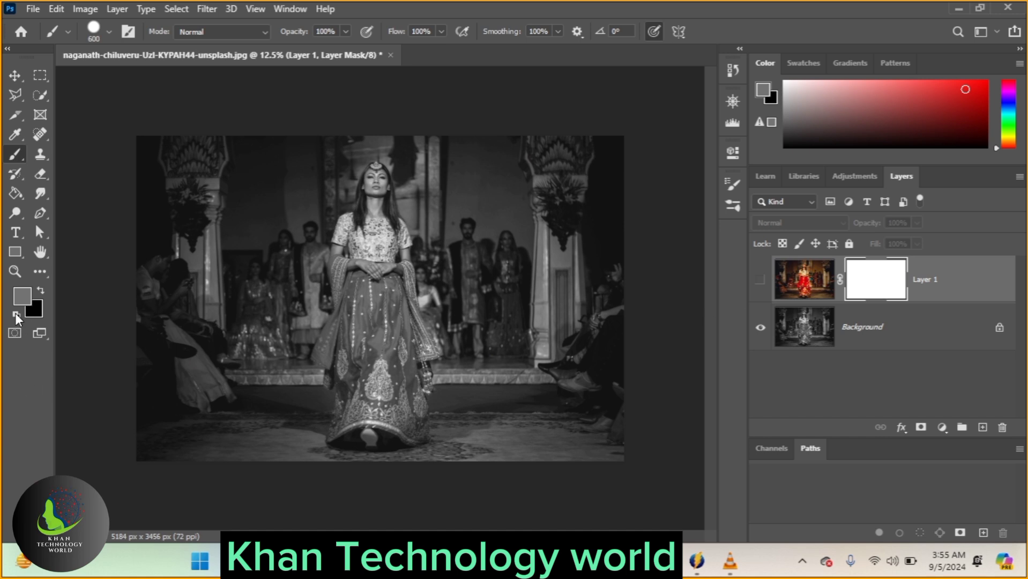
pyautogui.click(16, 314)
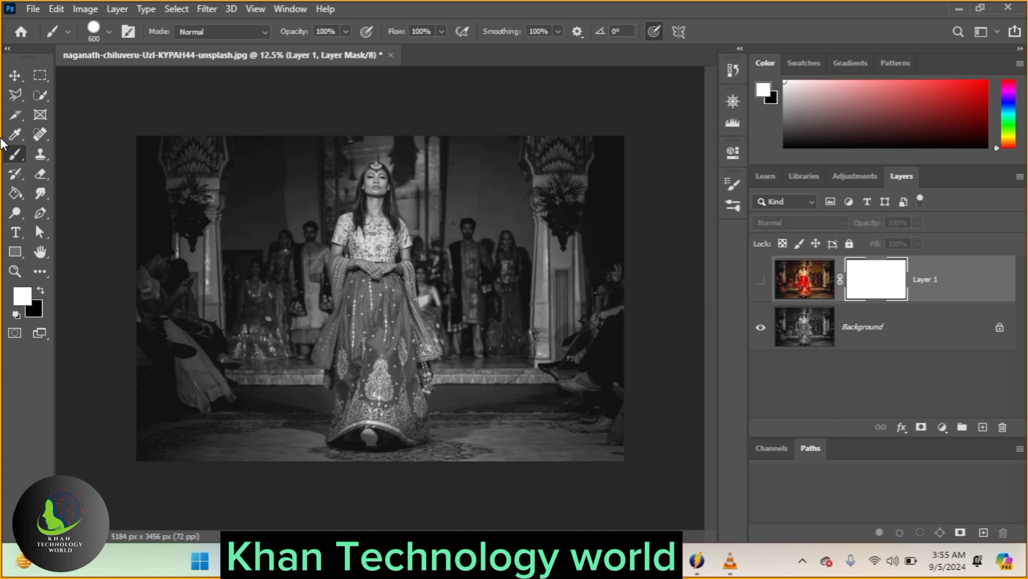
pyautogui.rightClick(12, 155)
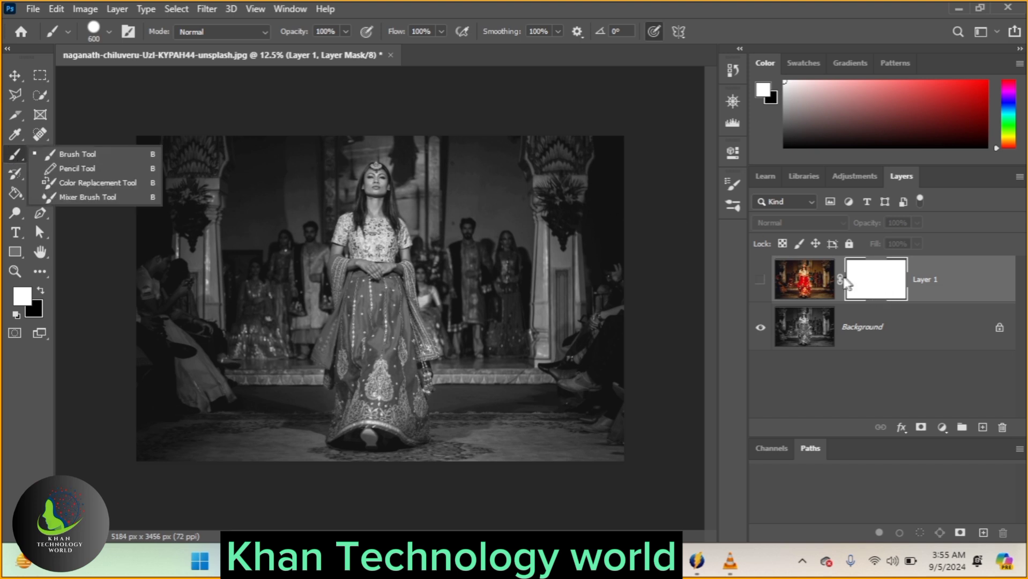
# - Make Layer 1's mask the active target and choose the Brush Tool for painting on it
pyautogui.click(807, 291)
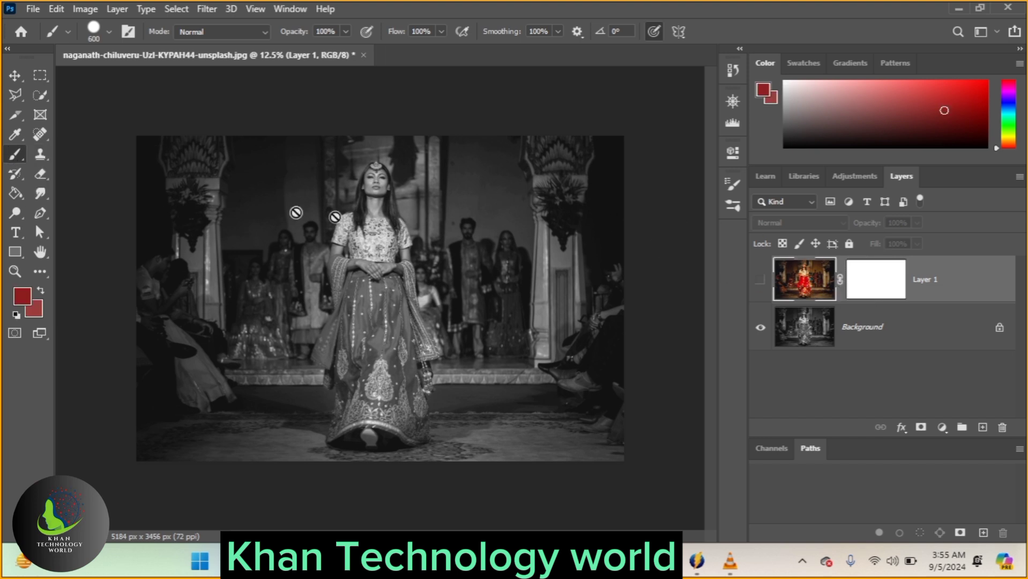
pyautogui.click(825, 327)
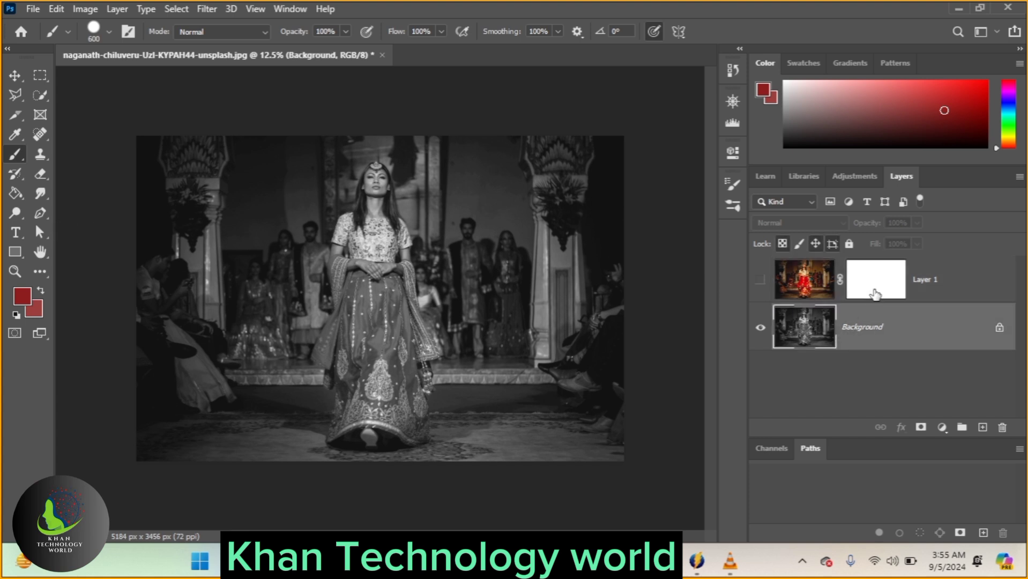
pyautogui.click(875, 293)
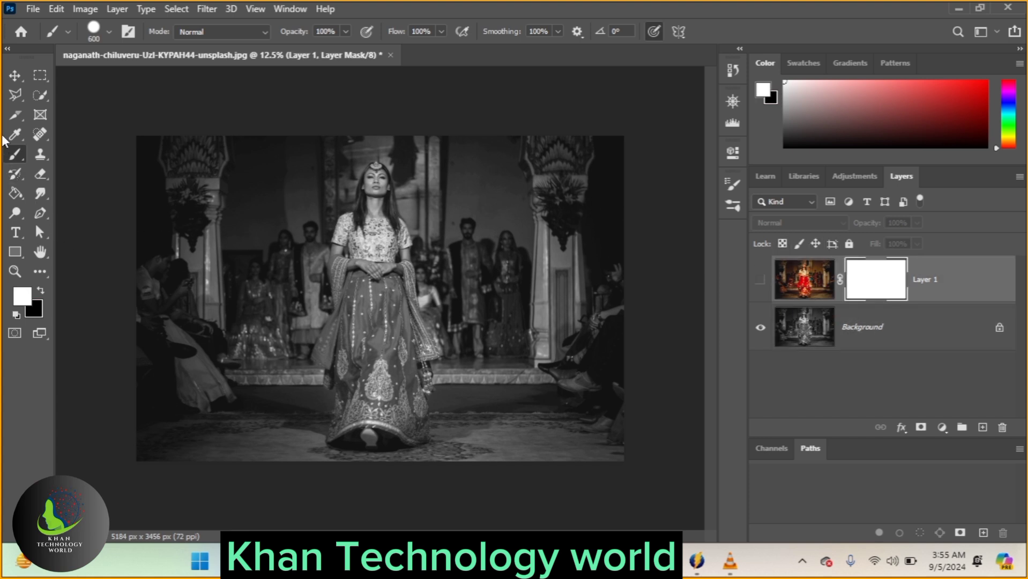
pyautogui.rightClick(13, 156)
pyautogui.click(69, 155)
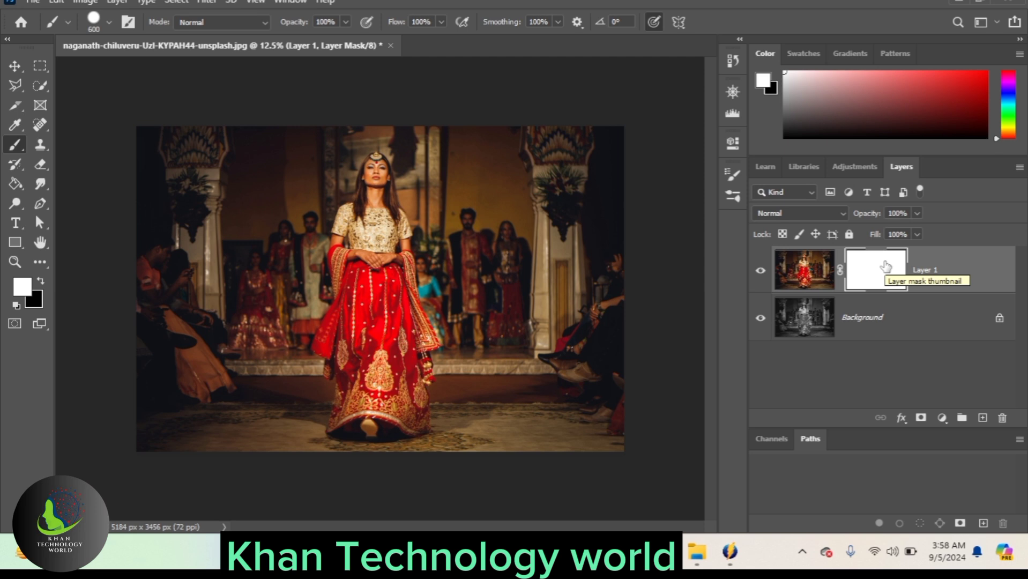
# - Try inverting Layer 1's mask to black and painting white with a 200 px brush over the women behind the model
pyautogui.moveTo(885, 266); pyautogui.dragTo(885, 267)
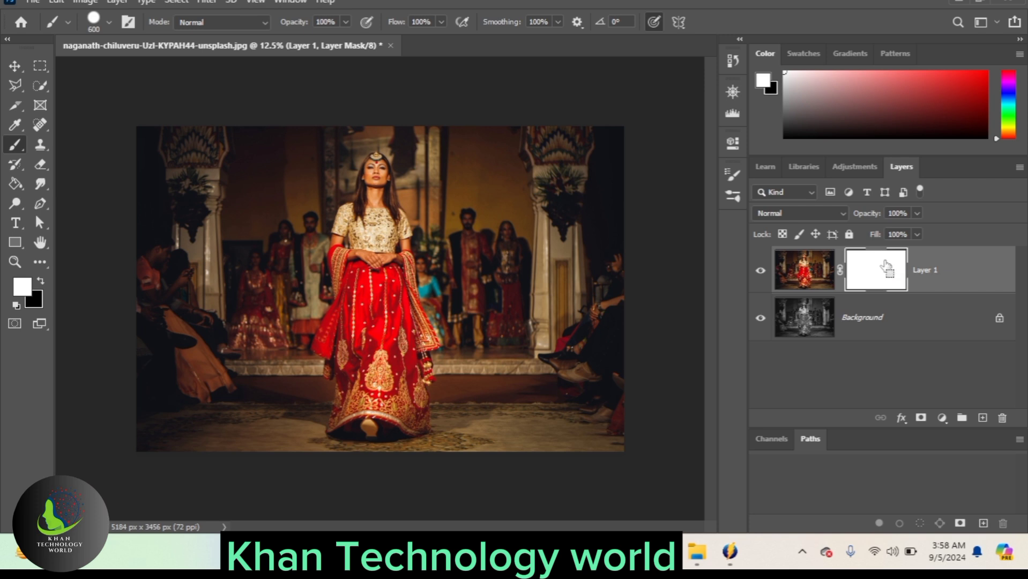
pyautogui.hotkey('ctrl', 'i')
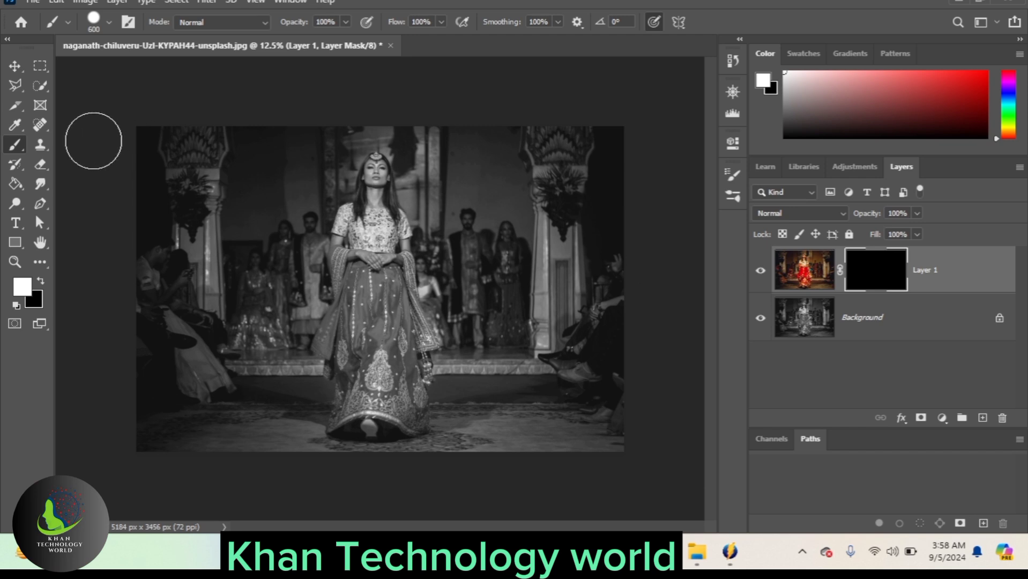
pyautogui.press('[')
pyautogui.press('[')
pyautogui.press('[')
pyautogui.press('[')
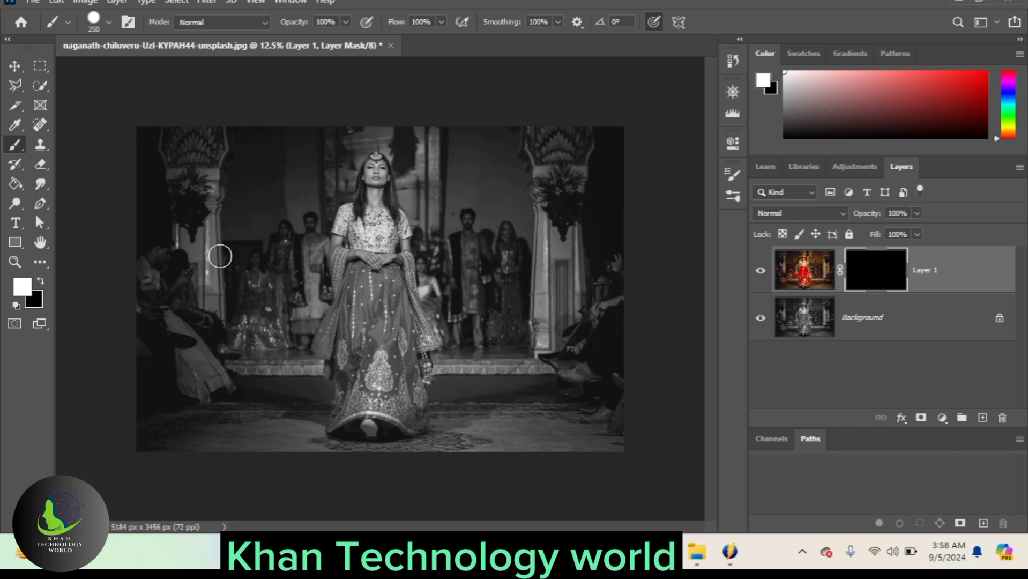
pyautogui.moveTo(284, 208)
pyautogui.mouseDown()
pyautogui.moveTo(213, 391)
pyautogui.moveTo(308, 302)
pyautogui.moveTo(300, 267)
pyautogui.moveTo(270, 345)
pyautogui.moveTo(288, 283)
pyautogui.moveTo(245, 342)
pyautogui.moveTo(266, 308)
pyautogui.mouseUp()
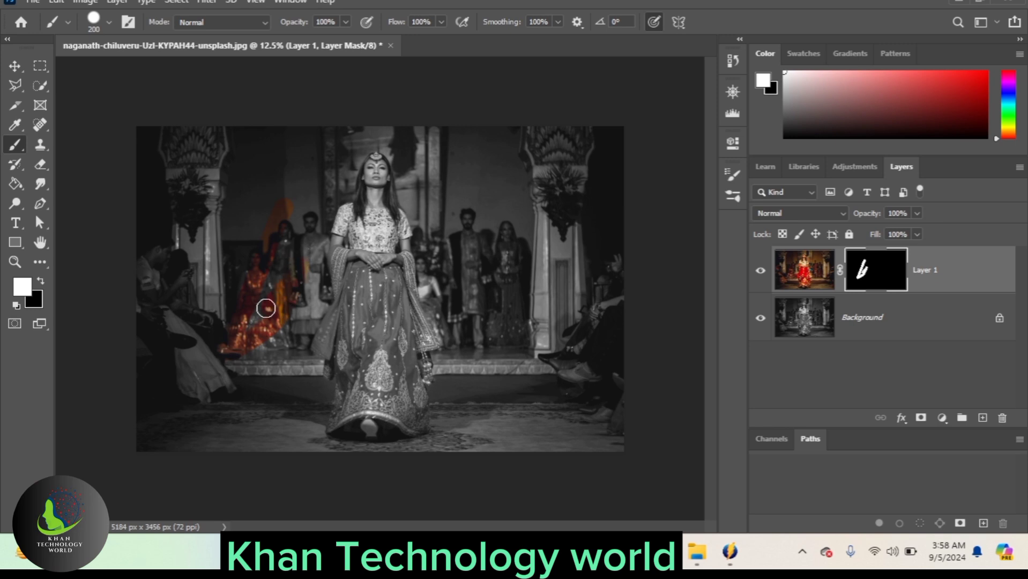
pyautogui.rightClick(16, 148)
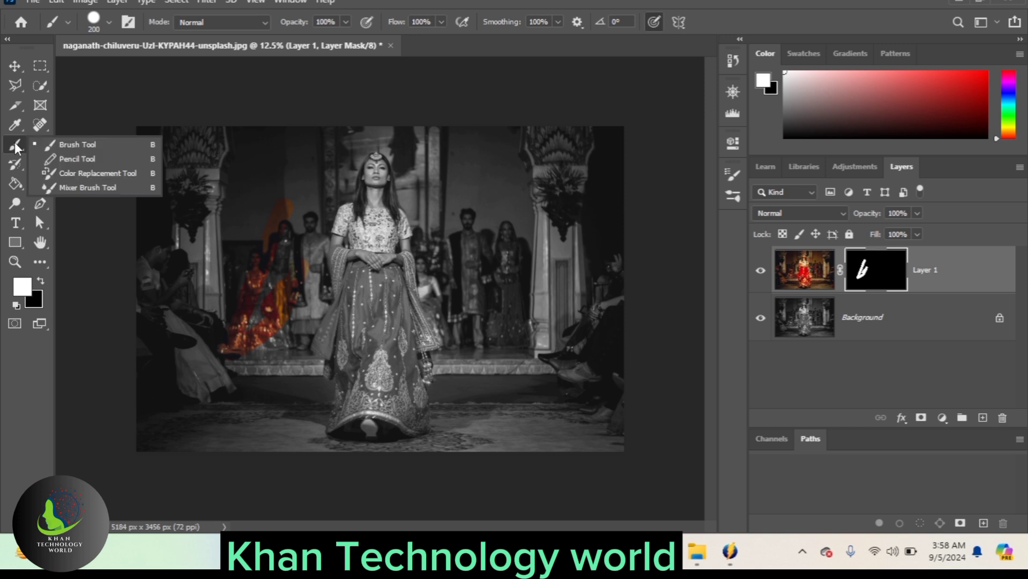
pyautogui.click(53, 148)
pyautogui.moveTo(251, 340)
pyautogui.mouseDown()
pyautogui.moveTo(261, 304)
pyautogui.moveTo(219, 383)
pyautogui.moveTo(240, 396)
pyautogui.moveTo(309, 346)
pyautogui.mouseUp()
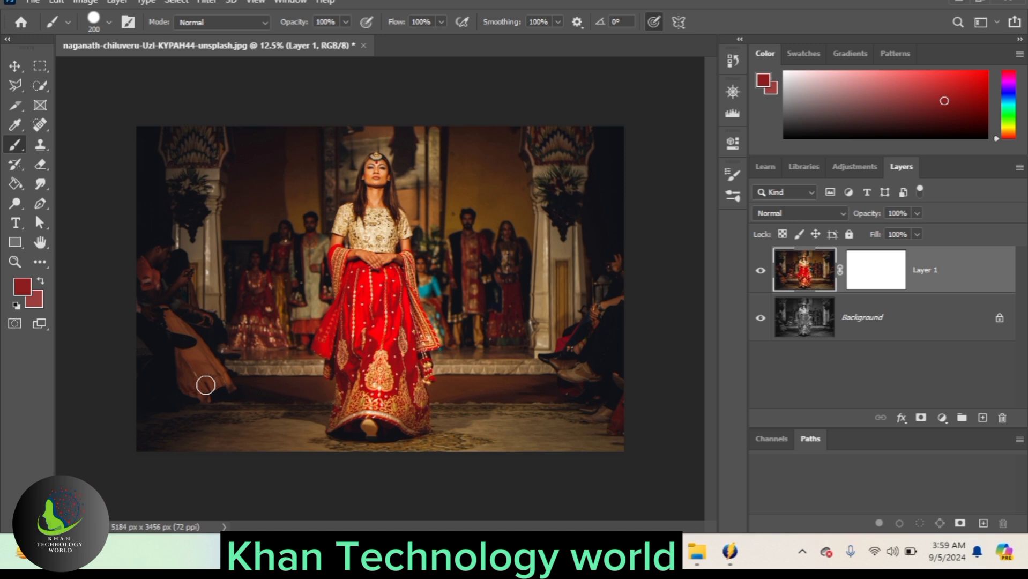
# - Invert Layer 1's mask to black and soften the brush, setting its size to 800 px
pyautogui.click(882, 274)
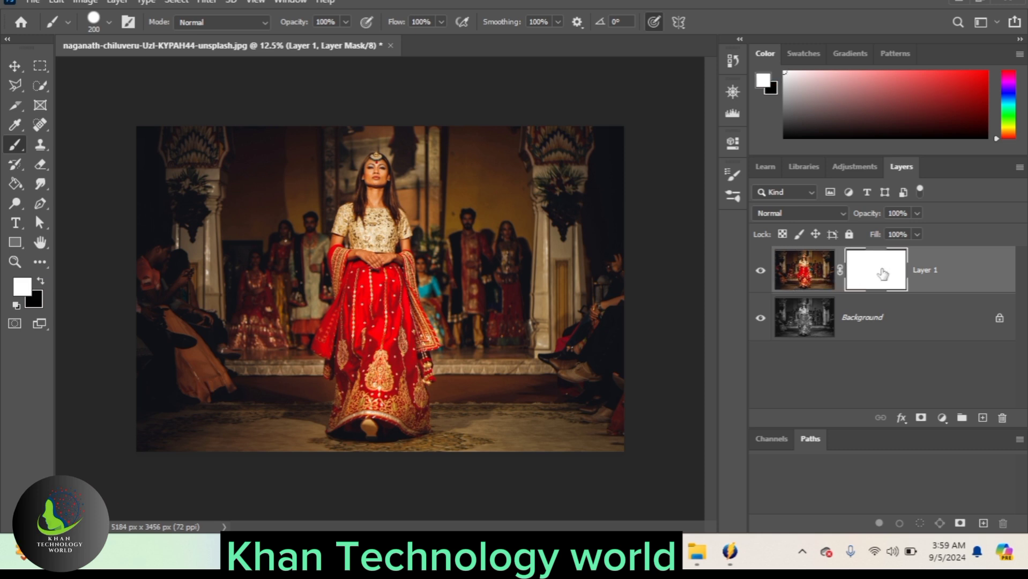
pyautogui.hotkey('ctrl', 'i')
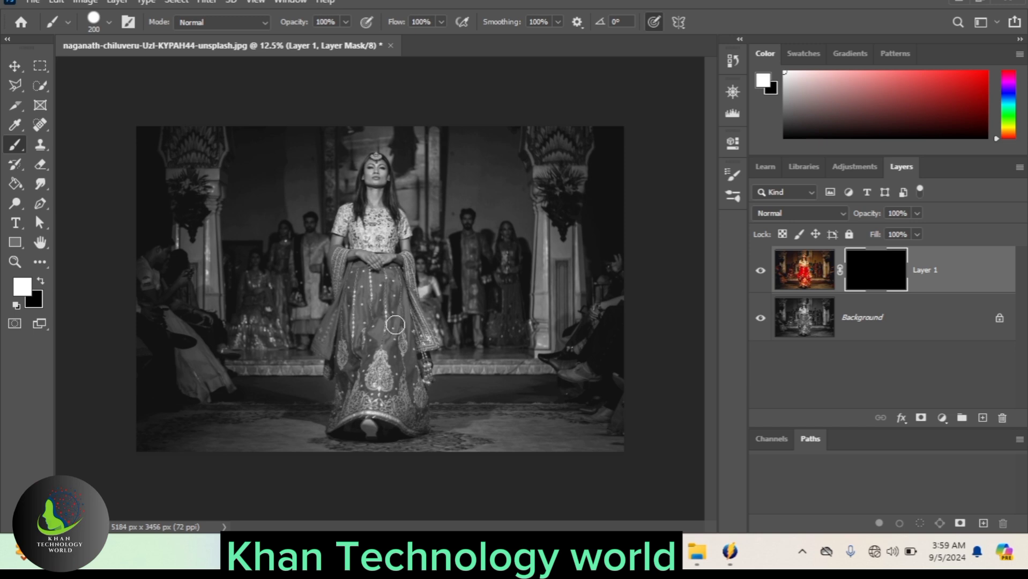
pyautogui.press(']')
pyautogui.press(']')
pyautogui.keyDown('alt'); pyautogui.rightClick(395, 325); pyautogui.keyUp('alt')
pyautogui.moveTo(398, 299)
pyautogui.mouseDown()
pyautogui.moveTo(501, 349)
pyautogui.moveTo(409, 178)
pyautogui.moveTo(403, 210)
pyautogui.moveTo(292, 216)
pyautogui.moveTo(363, 263)
pyautogui.moveTo(414, 265)
pyautogui.moveTo(406, 115)
pyautogui.moveTo(419, 64)
pyautogui.mouseUp()
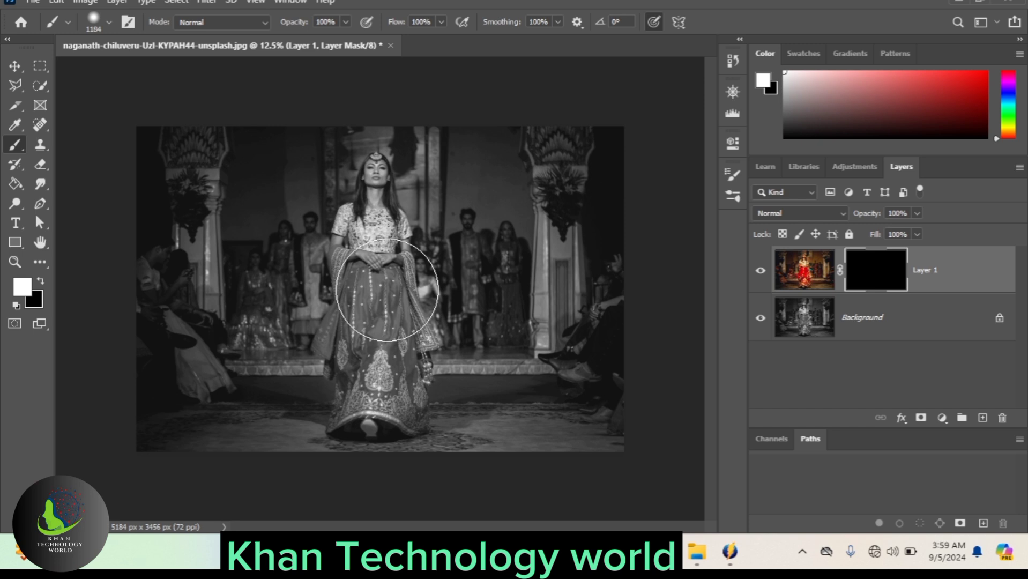
pyautogui.press('[')
pyautogui.press('[')
pyautogui.press('[')
pyautogui.press('[')
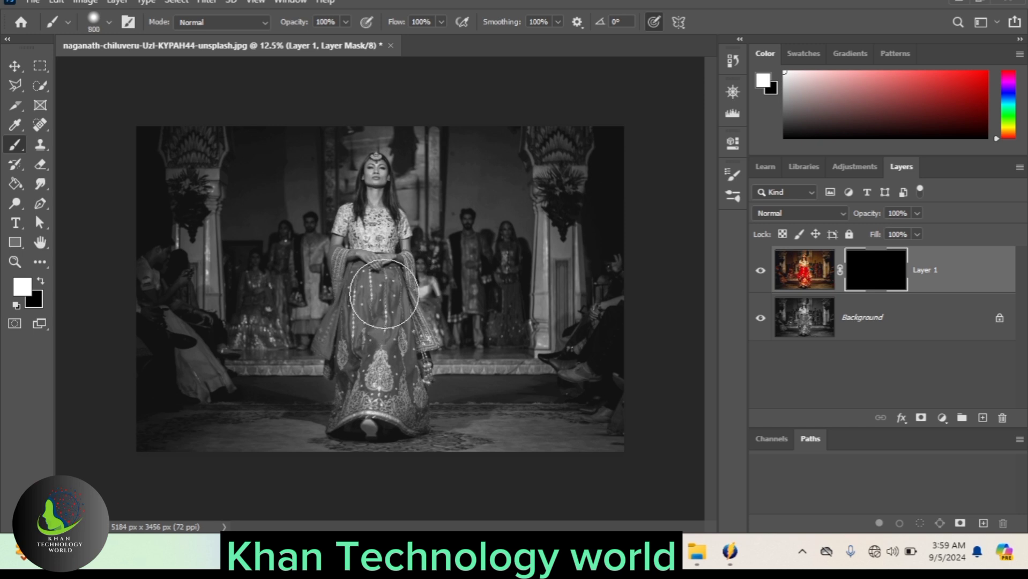
# - Paint white on Layer 1's mask over the model's skirt and reduce the brush size to 500 px
pyautogui.moveTo(399, 407)
pyautogui.mouseDown()
pyautogui.moveTo(367, 419)
pyautogui.moveTo(362, 304)
pyautogui.moveTo(372, 268)
pyautogui.moveTo(402, 329)
pyautogui.moveTo(363, 244)
pyautogui.mouseUp()
pyautogui.press('[')
pyautogui.press('[')
pyautogui.press('[')
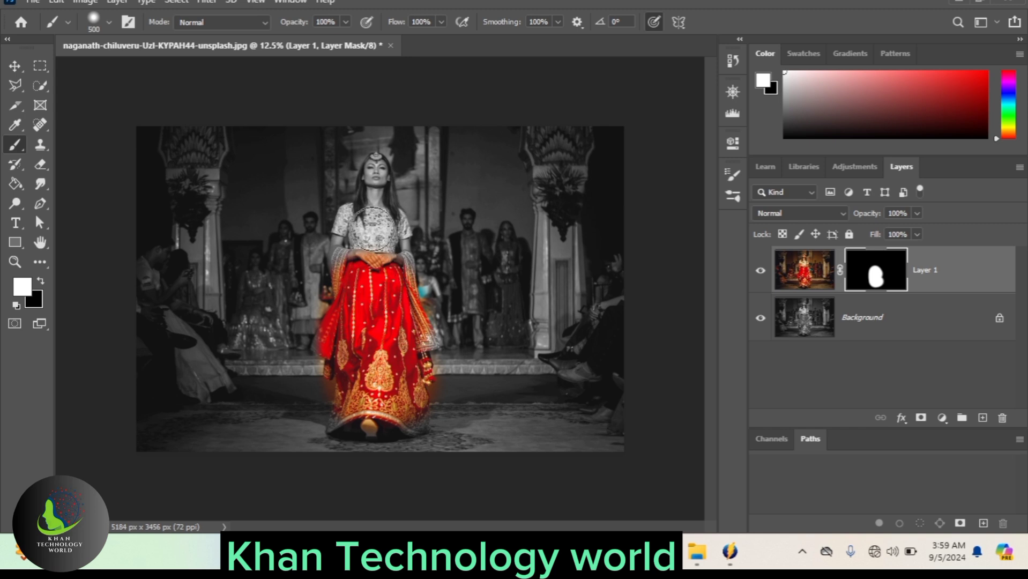
# - Try painting the model's blouse white on the mask, step back and forward through the history, and undo the blouse stroke
pyautogui.moveTo(376, 224)
pyautogui.mouseDown()
pyautogui.moveTo(386, 262)
pyautogui.moveTo(348, 259)
pyautogui.moveTo(361, 269)
pyautogui.moveTo(355, 349)
pyautogui.moveTo(366, 351)
pyautogui.moveTo(386, 314)
pyautogui.moveTo(425, 347)
pyautogui.moveTo(411, 351)
pyautogui.moveTo(412, 416)
pyautogui.moveTo(338, 419)
pyautogui.moveTo(368, 425)
pyautogui.moveTo(379, 331)
pyautogui.moveTo(370, 275)
pyautogui.moveTo(349, 324)
pyautogui.moveTo(326, 344)
pyautogui.moveTo(364, 339)
pyautogui.moveTo(405, 295)
pyautogui.moveTo(392, 264)
pyautogui.moveTo(407, 325)
pyautogui.moveTo(371, 176)
pyautogui.mouseUp()
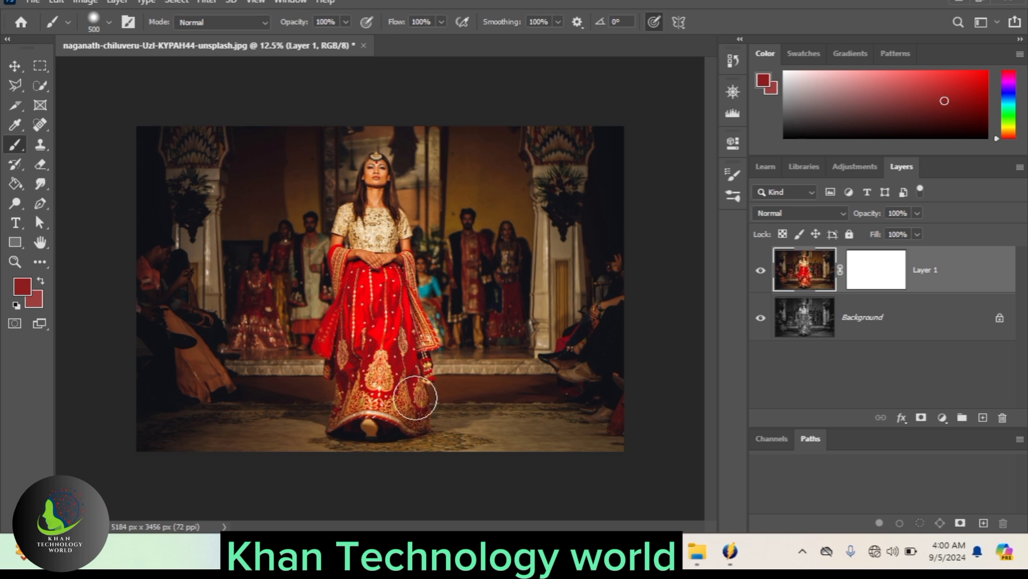
pyautogui.hotkey('ctrl', 'i')
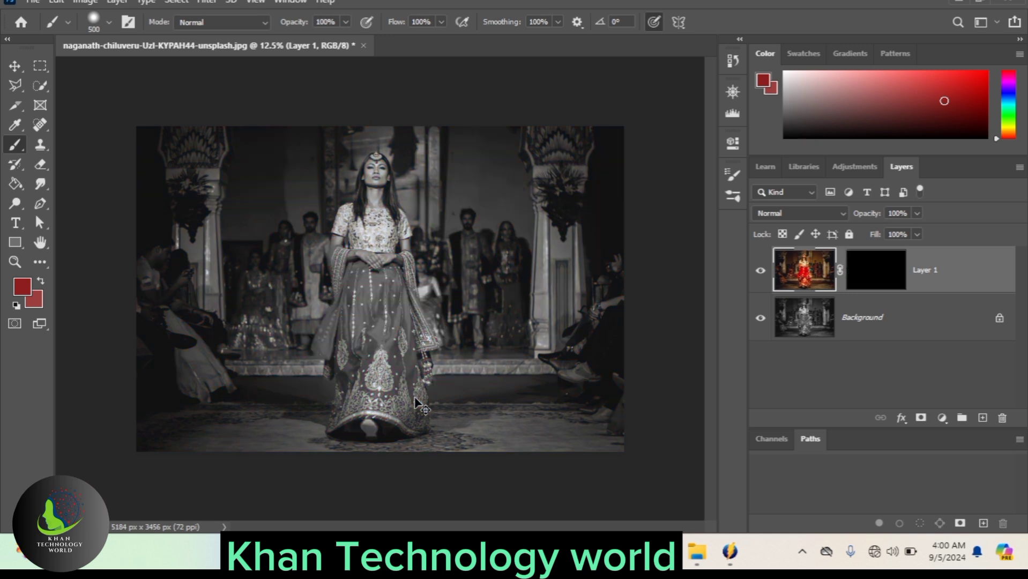
pyautogui.hotkey('ctrl', 'shift', 'z')
pyautogui.hotkey('ctrl', 'shift', 'z')
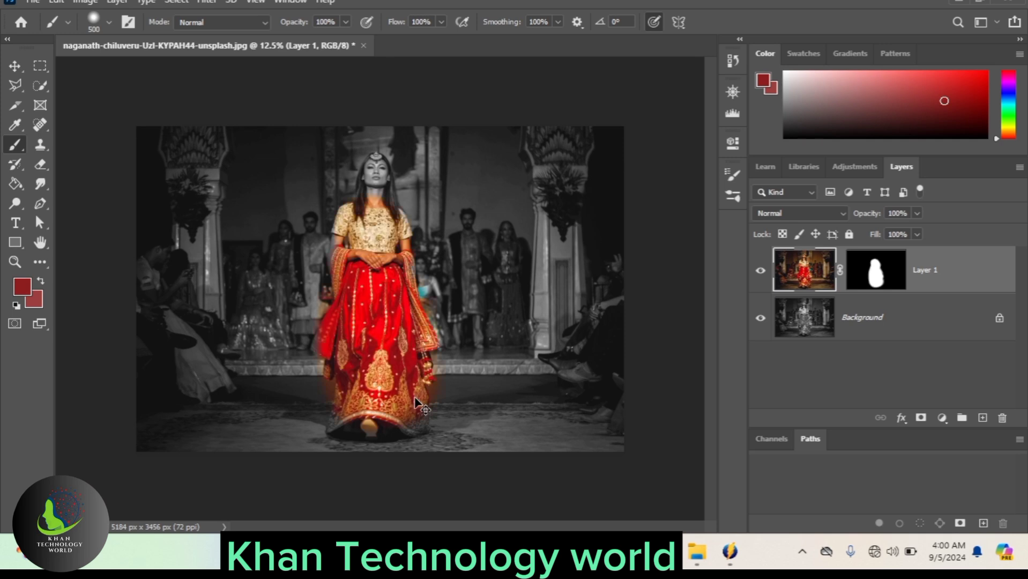
pyautogui.hotkey('ctrl', 'z')
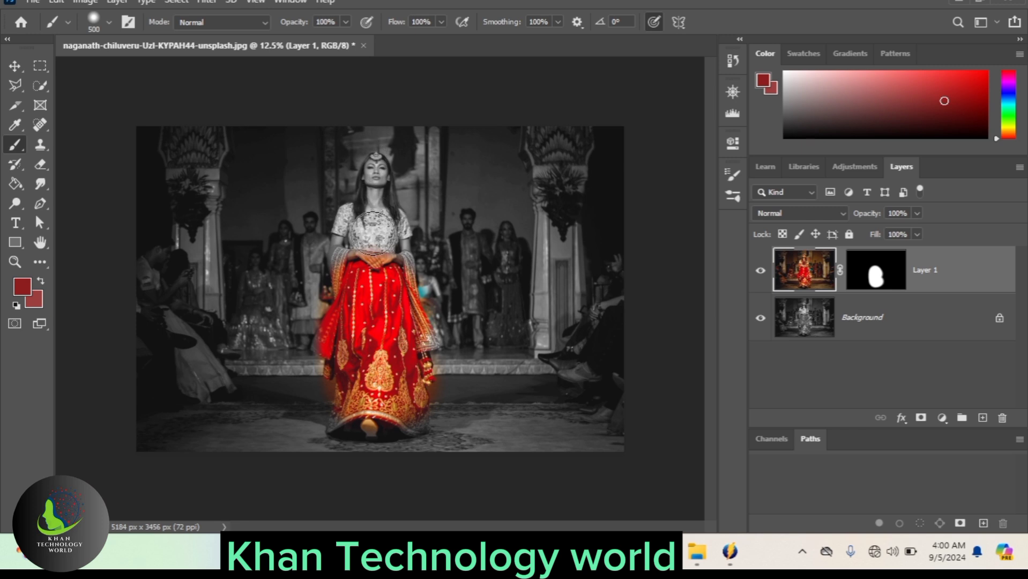
# - Reset the colors to default and try painting black on Layer 1's image over the waist and skirt, undoing both strokes
pyautogui.press('x')
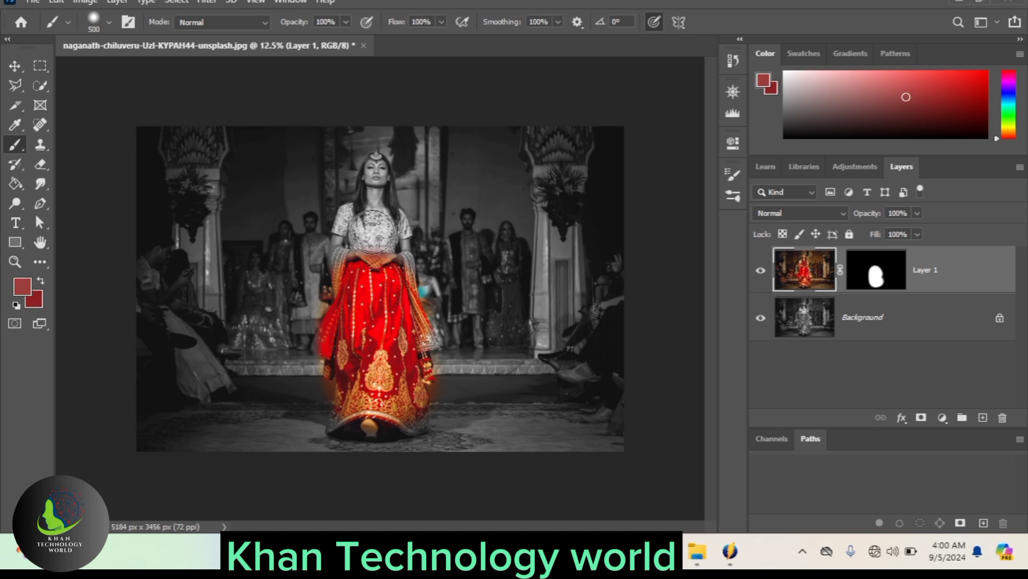
pyautogui.click(15, 304)
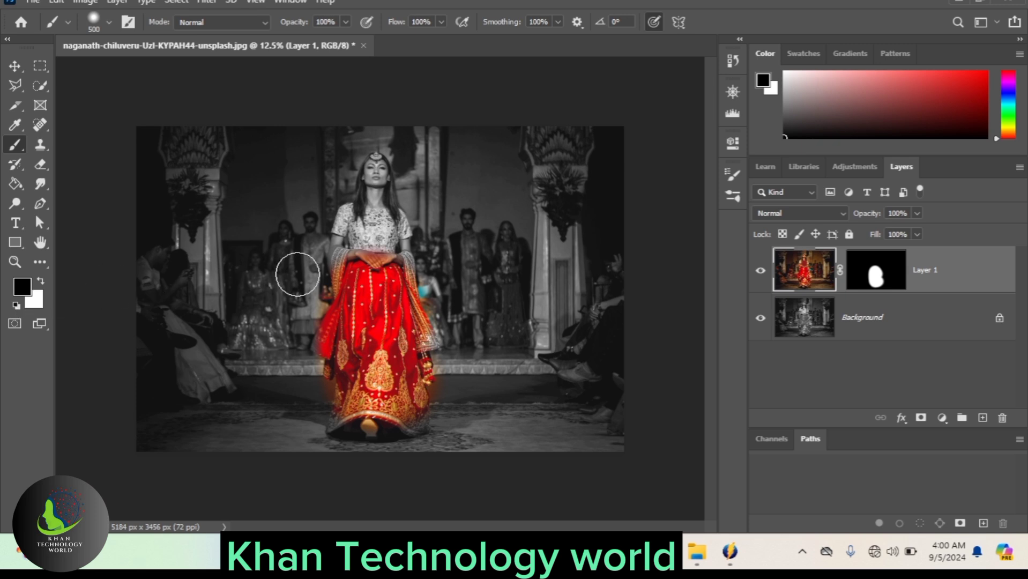
pyautogui.moveTo(366, 241); pyautogui.dragTo(380, 235)
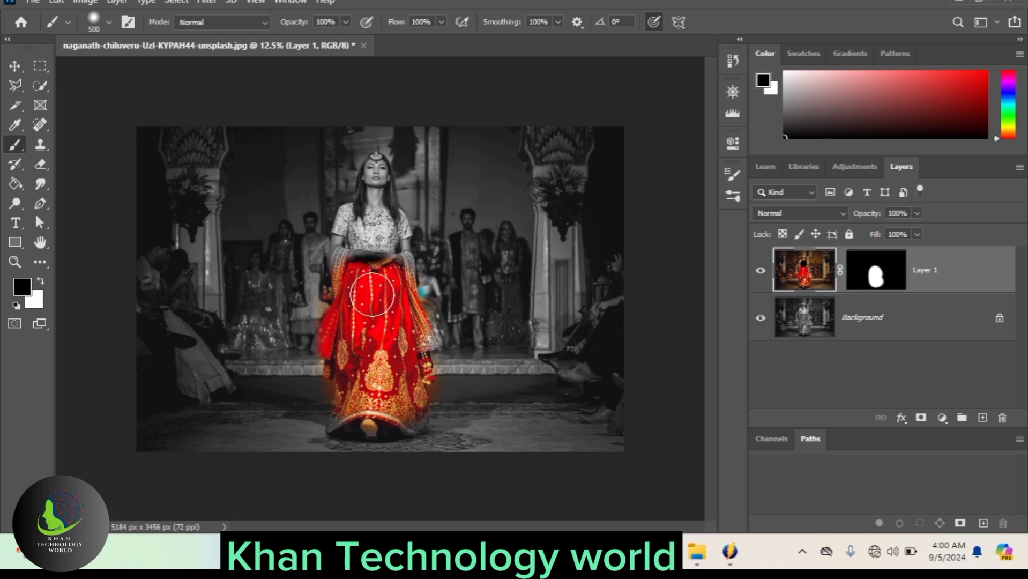
pyautogui.hotkey('ctrl', 'z')
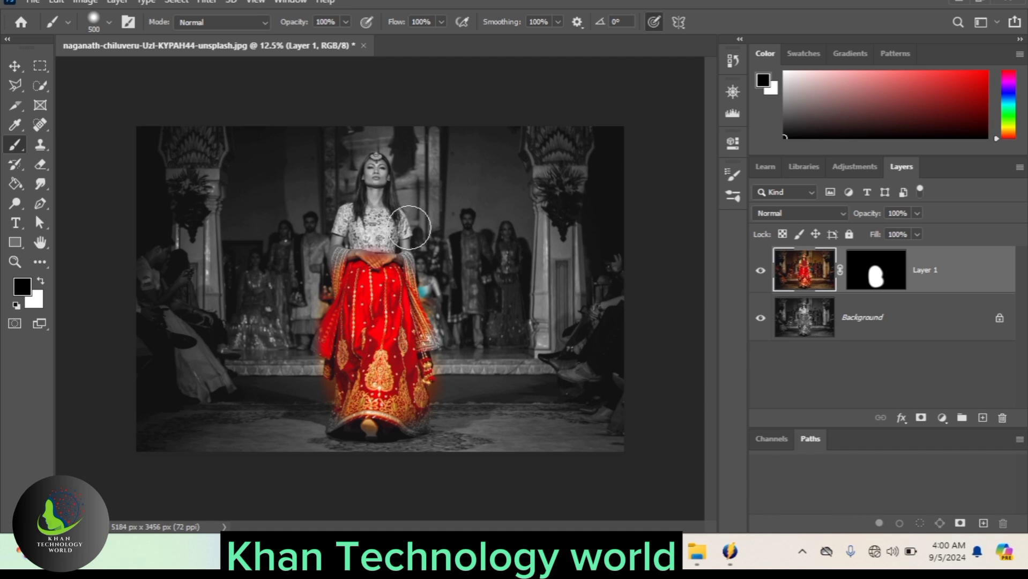
pyautogui.moveTo(372, 253); pyautogui.dragTo(494, 406)
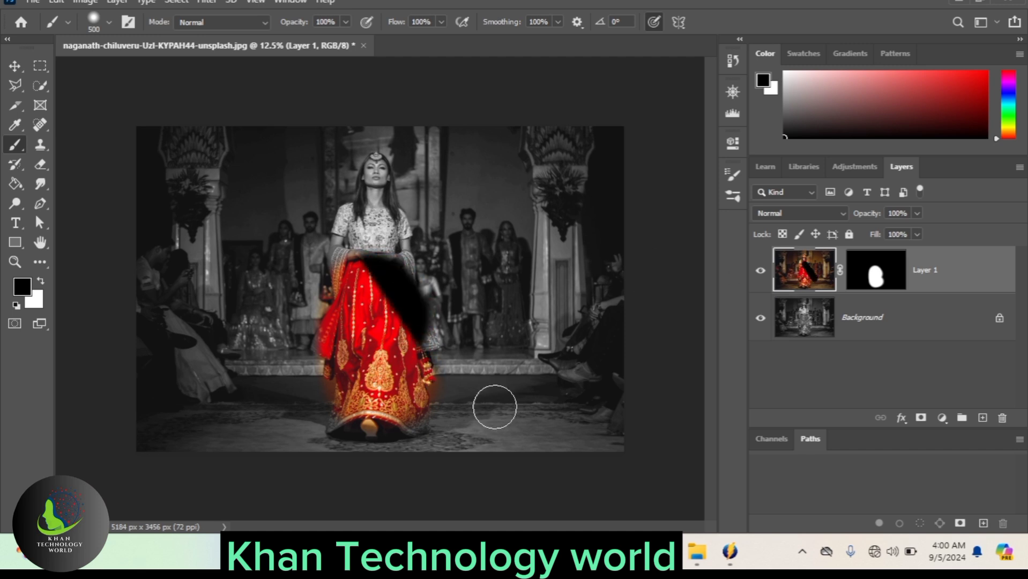
pyautogui.hotkey('ctrl', 'z')
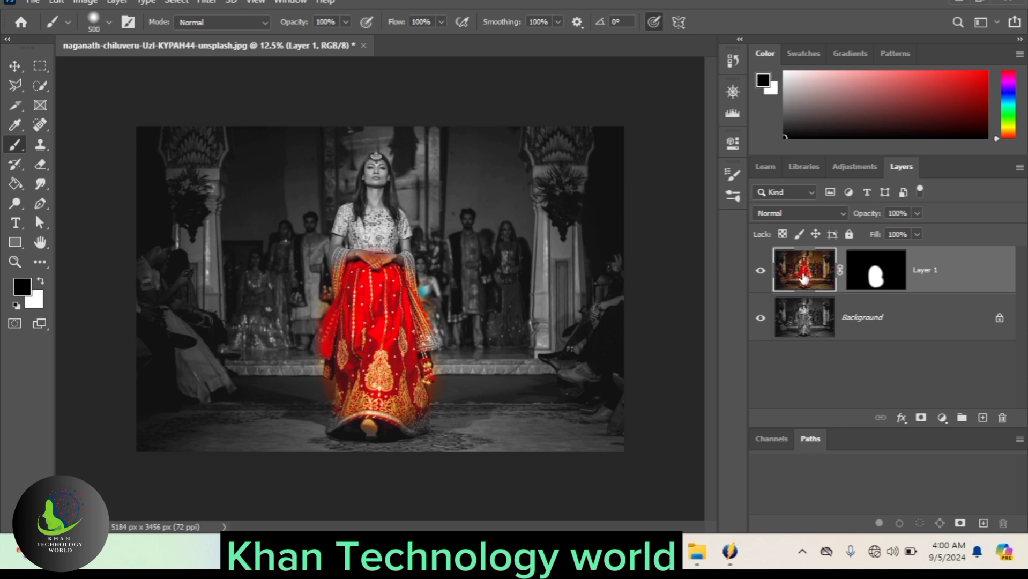
# - Make white the foreground color and Layer 1's mask the active target, undoing a test dab over the blouse
pyautogui.press('x')
pyautogui.click(888, 260)
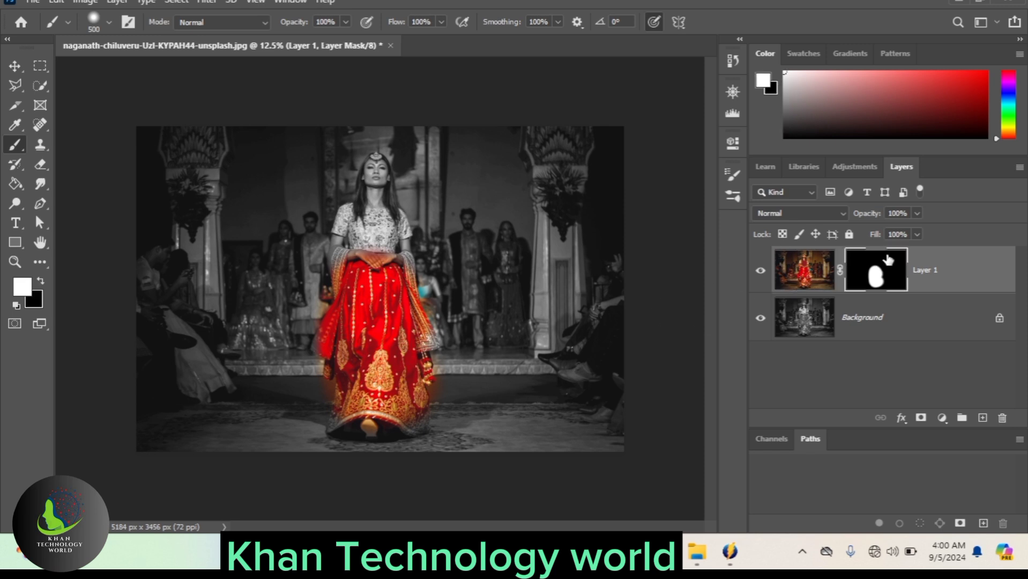
pyautogui.click(377, 231)
pyautogui.hotkey('ctrl', 'z')
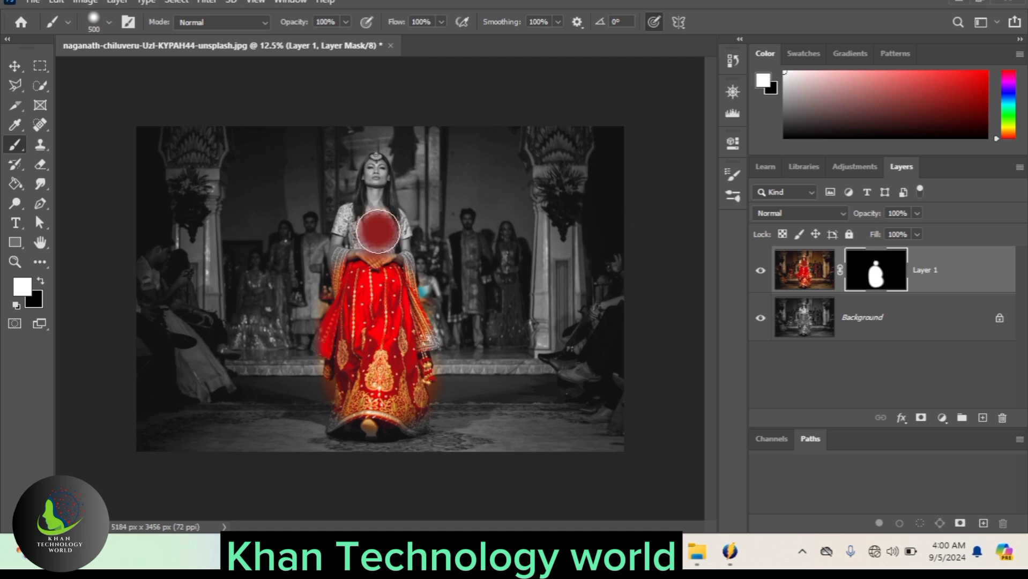
pyautogui.hotkey('ctrl', 'z')
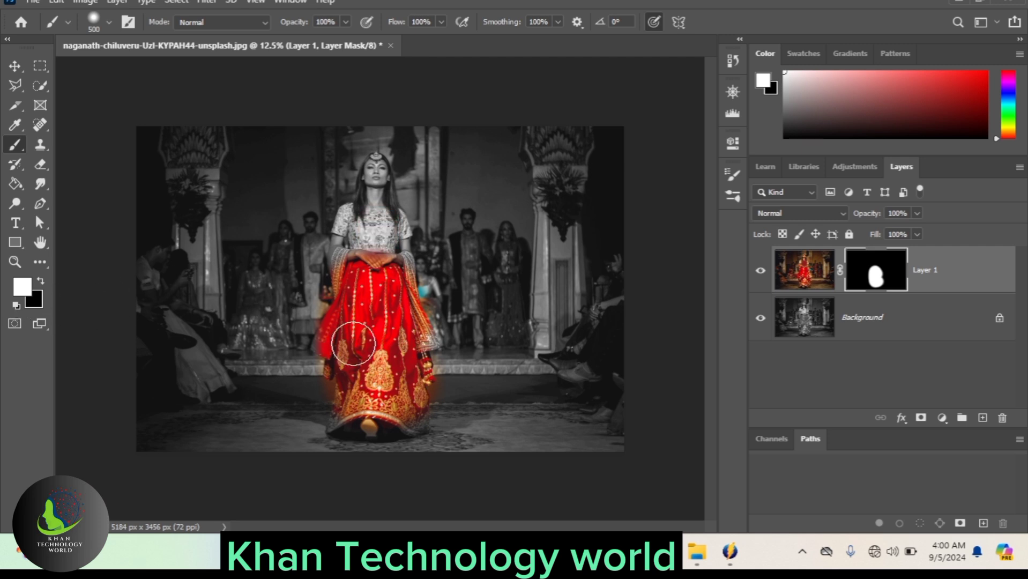
# - Paint black on Layer 1's mask over the hands and waist, and undo a white test stroke over the blouse
pyautogui.press('x')
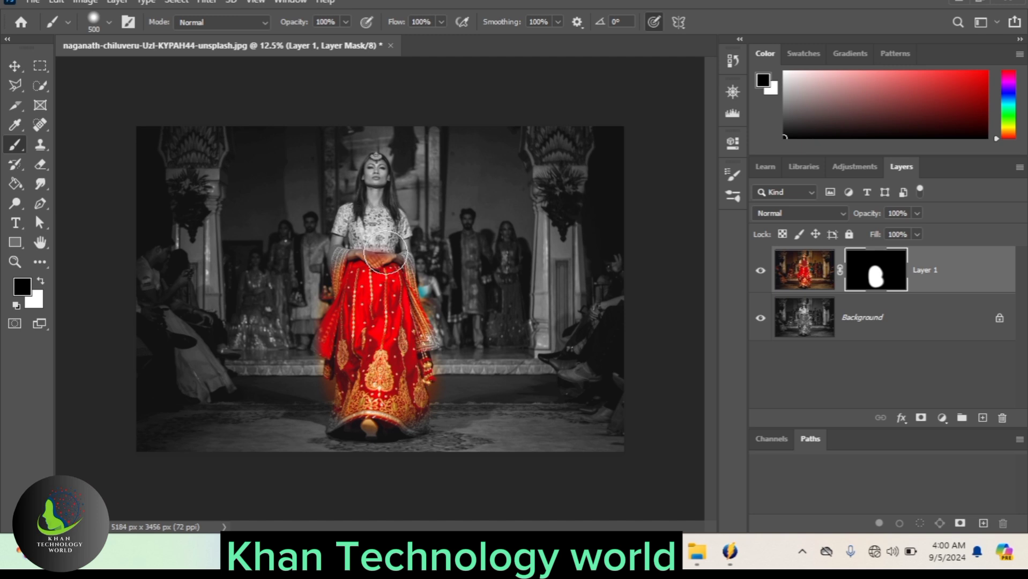
pyautogui.moveTo(365, 284)
pyautogui.mouseDown()
pyautogui.moveTo(369, 336)
pyautogui.moveTo(371, 292)
pyautogui.moveTo(371, 333)
pyautogui.moveTo(356, 294)
pyautogui.moveTo(350, 299)
pyautogui.moveTo(408, 300)
pyautogui.mouseUp()
pyautogui.press('x')
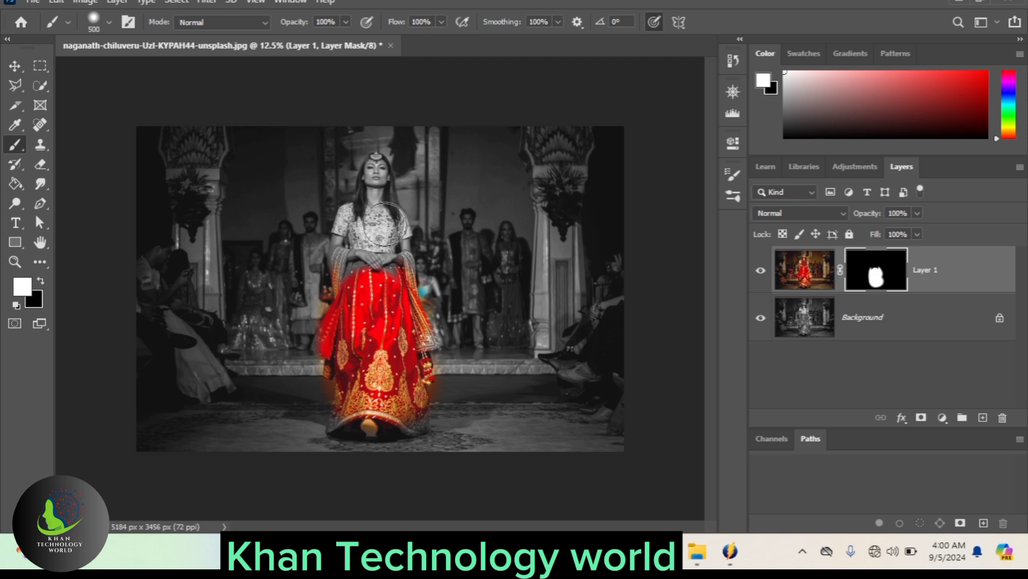
pyautogui.moveTo(373, 229); pyautogui.dragTo(362, 230)
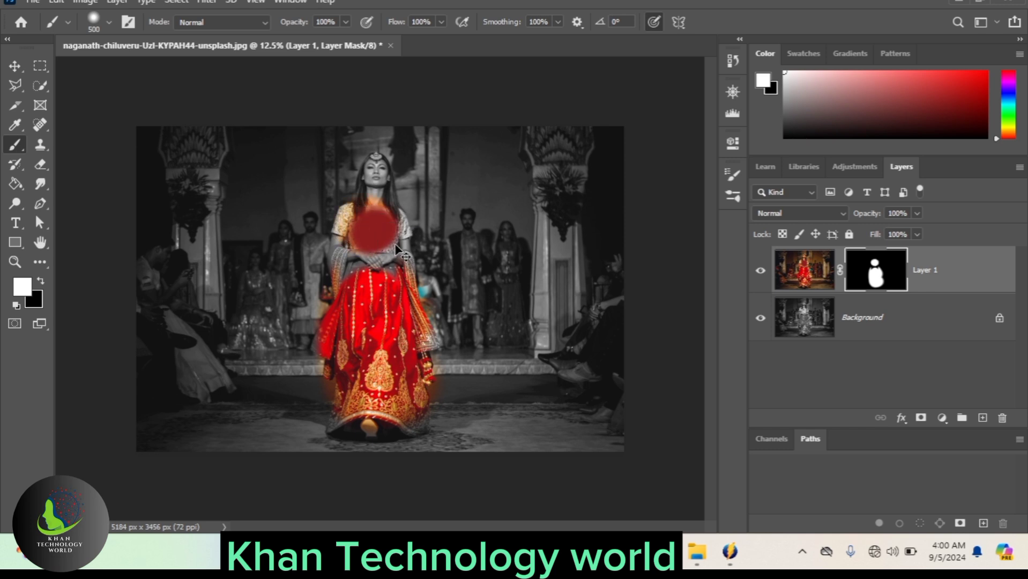
pyautogui.hotkey('ctrl', 'z')
# - Reduce the brush size to 100 px for detailed mask painting around the skirt's hem at 33.3% zoom
pyautogui.hotkey('ctrl', '+')
pyautogui.hotkey('ctrl', '+')
pyautogui.hotkey('ctrl', '+')
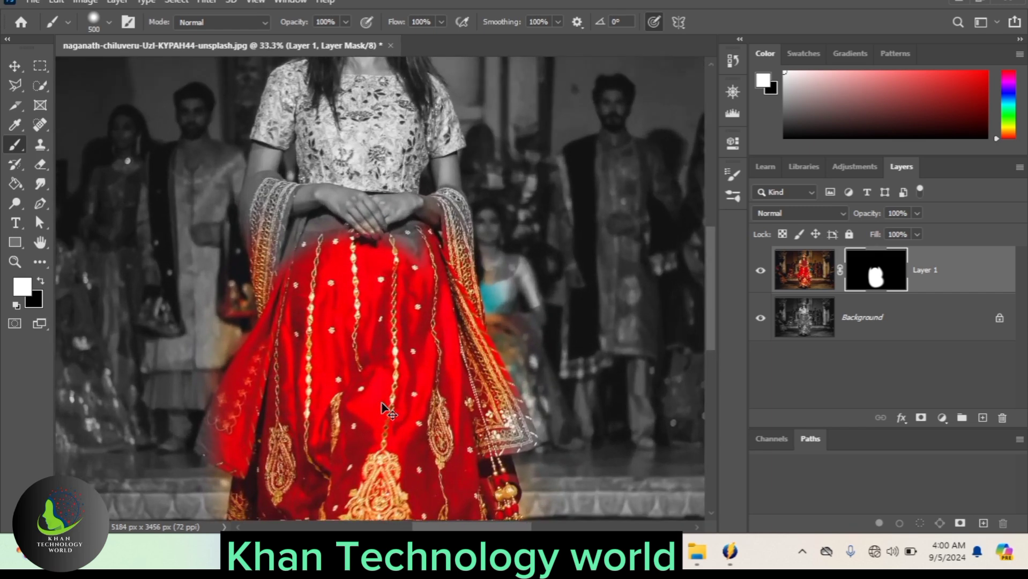
pyautogui.hscroll(5, 382, 409)
pyautogui.scroll(3, 382, 408)
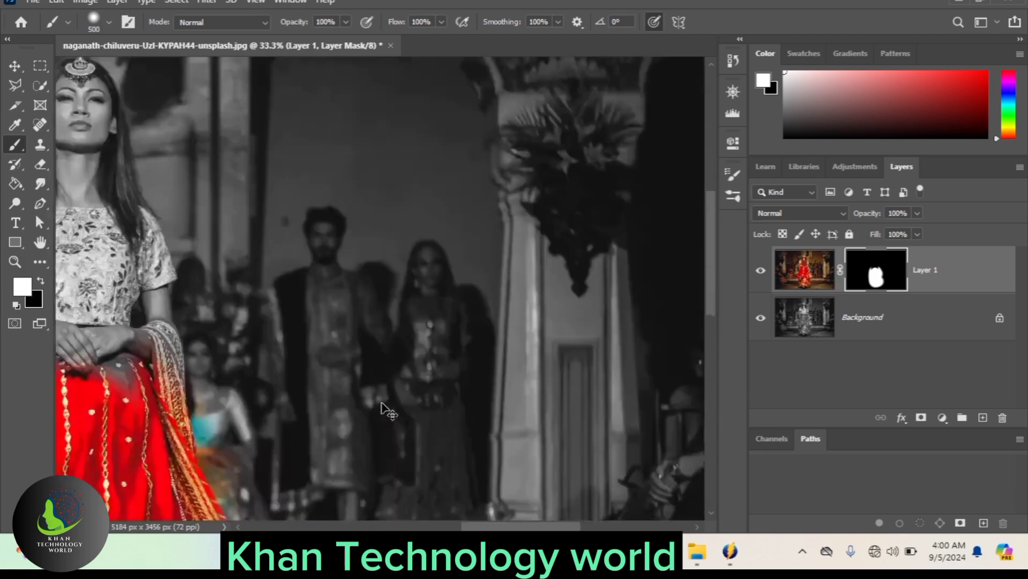
pyautogui.scroll(-4, 382, 408)
pyautogui.hscroll(4, 382, 408)
pyautogui.scroll(5, 382, 408)
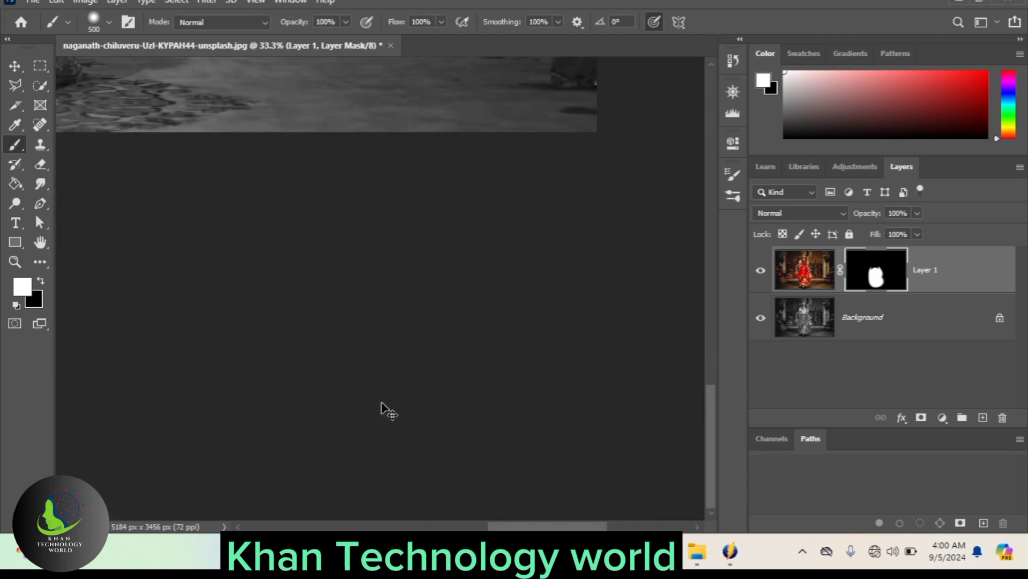
pyautogui.hscroll(-4, 381, 409)
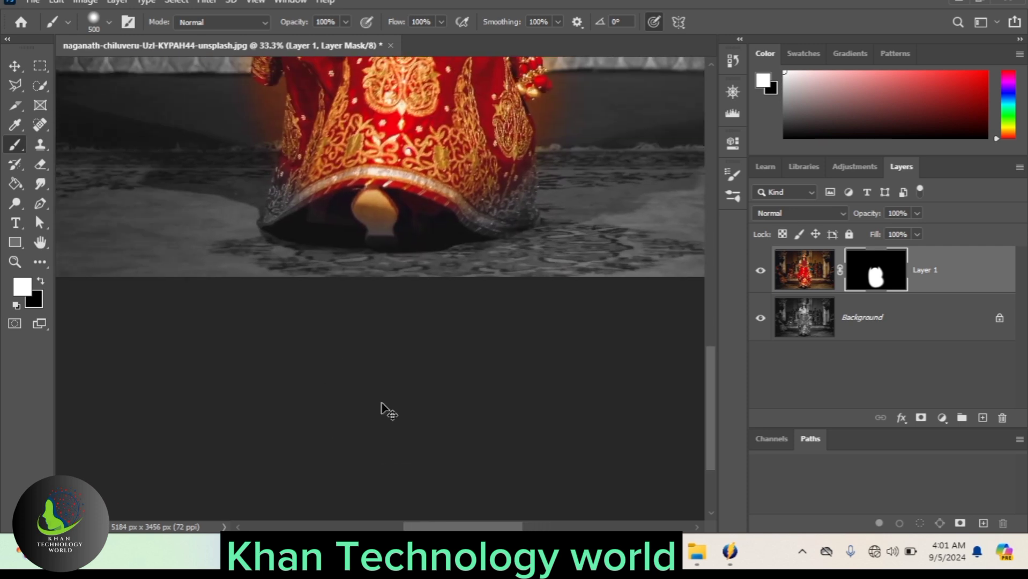
pyautogui.scroll(-4, 381, 403)
pyautogui.scroll(8, 381, 402)
pyautogui.scroll(3, 381, 403)
pyautogui.press('[')
pyautogui.press('[')
pyautogui.press('[')
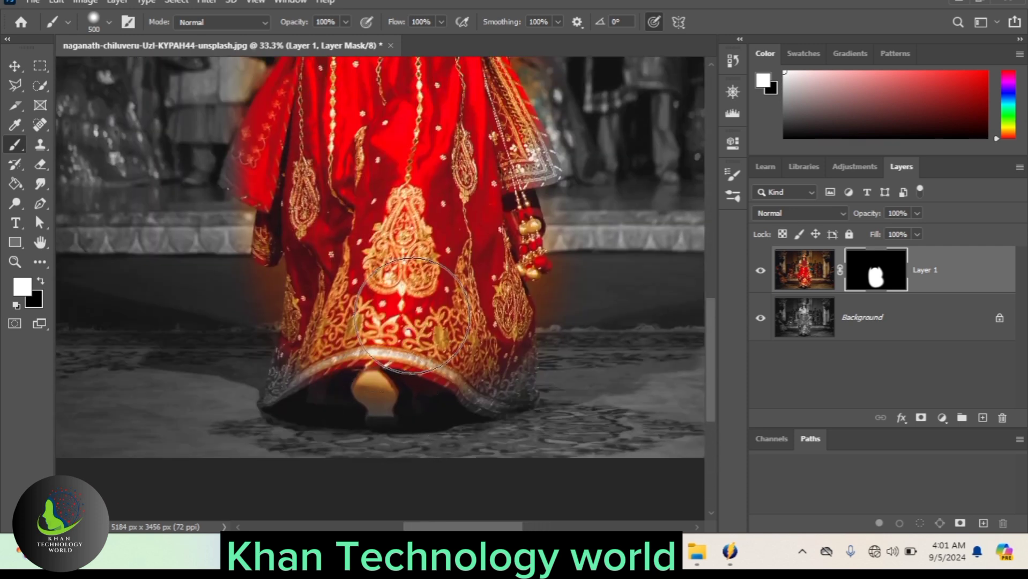
pyautogui.press('[')
pyautogui.press('[')
pyautogui.press('[')
pyautogui.press('[')
pyautogui.press('[')
pyautogui.press('[')
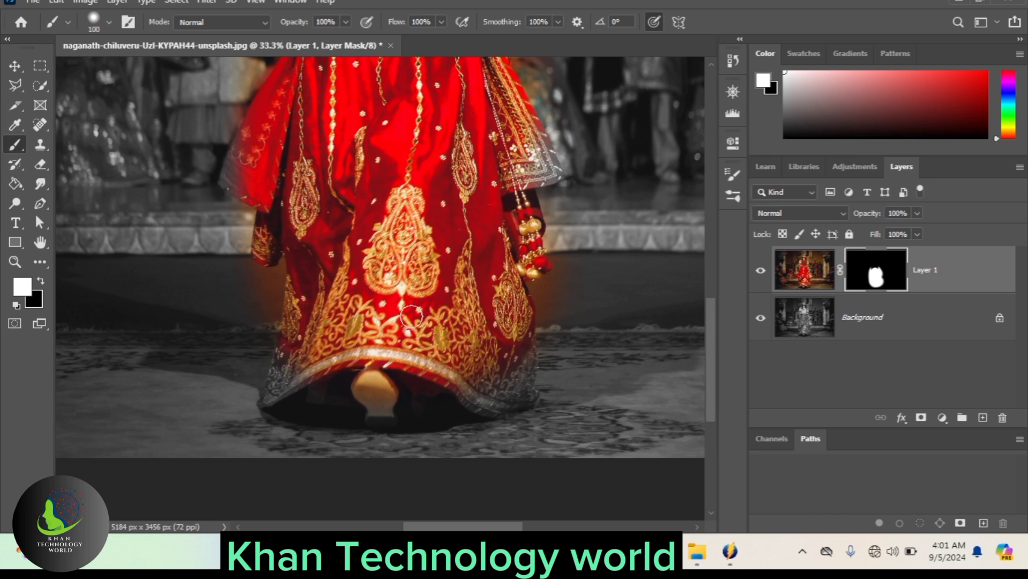
# - Paint white on Layer 1's mask along the skirt's hem and the lower edges of the scarf, using an 80 px brush
pyautogui.moveTo(424, 378)
pyautogui.mouseDown()
pyautogui.moveTo(545, 376)
pyautogui.moveTo(537, 342)
pyautogui.moveTo(529, 415)
pyautogui.moveTo(526, 396)
pyautogui.moveTo(472, 398)
pyautogui.moveTo(552, 351)
pyautogui.moveTo(507, 370)
pyautogui.moveTo(503, 381)
pyautogui.moveTo(516, 366)
pyautogui.moveTo(515, 389)
pyautogui.moveTo(451, 412)
pyautogui.moveTo(467, 396)
pyautogui.moveTo(517, 415)
pyautogui.moveTo(524, 409)
pyautogui.moveTo(377, 360)
pyautogui.moveTo(311, 371)
pyautogui.moveTo(258, 402)
pyautogui.moveTo(277, 327)
pyautogui.moveTo(287, 375)
pyautogui.moveTo(283, 334)
pyautogui.moveTo(318, 222)
pyautogui.moveTo(255, 166)
pyautogui.moveTo(224, 163)
pyautogui.moveTo(234, 198)
pyautogui.moveTo(248, 133)
pyautogui.moveTo(223, 180)
pyautogui.moveTo(234, 142)
pyautogui.moveTo(220, 182)
pyautogui.moveTo(243, 147)
pyautogui.mouseUp()
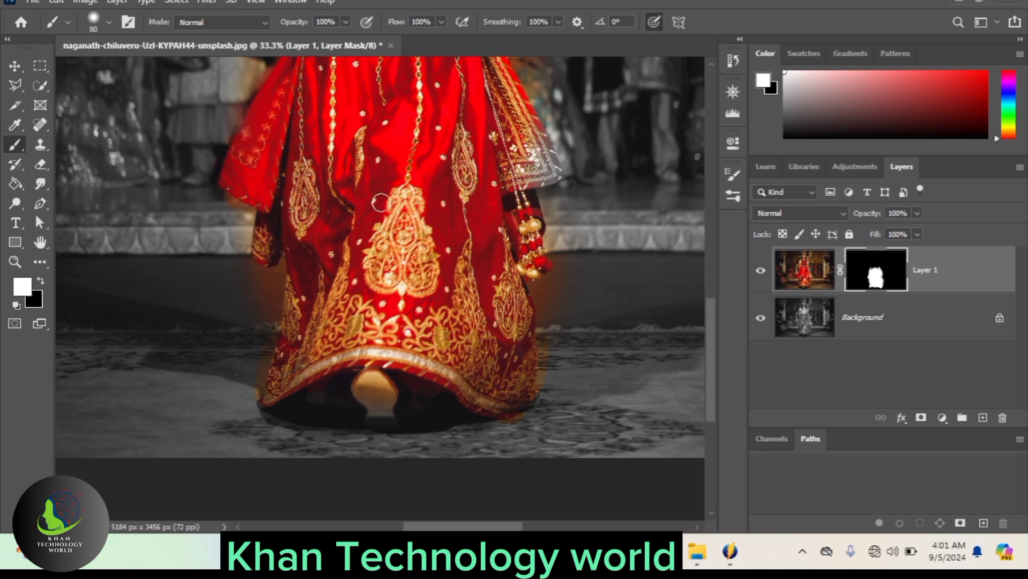
pyautogui.moveTo(553, 171)
pyautogui.mouseDown()
pyautogui.moveTo(561, 190)
pyautogui.moveTo(536, 194)
pyautogui.moveTo(562, 185)
pyautogui.mouseUp()
pyautogui.scroll(5, 409, 315)
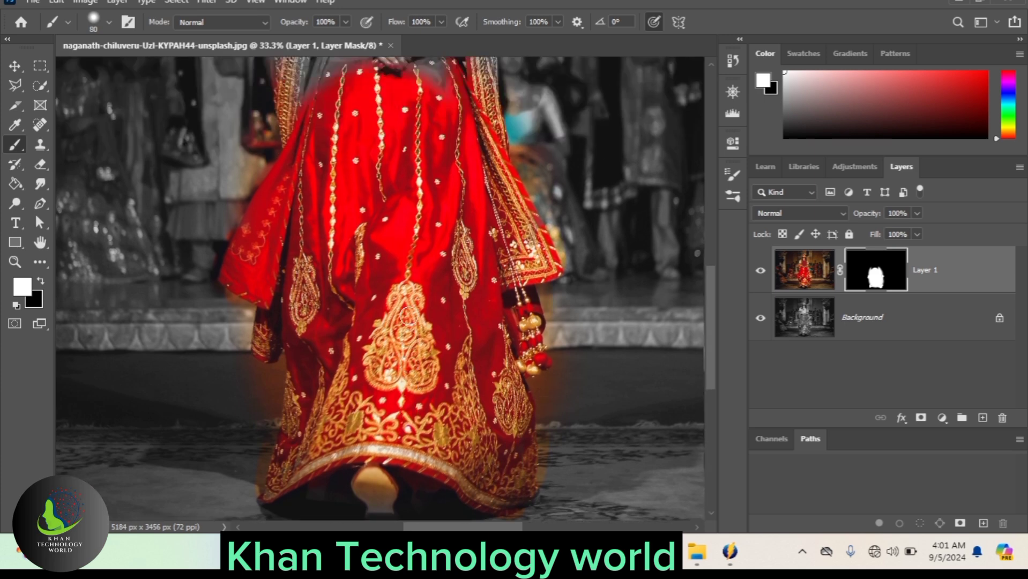
# - Paint white on Layer 1's mask over the skirt's waist and the upper scarf edges, reducing the brush size to 50 px
pyautogui.moveTo(319, 248)
pyautogui.mouseDown()
pyautogui.moveTo(299, 184)
pyautogui.moveTo(278, 318)
pyautogui.moveTo(281, 171)
pyautogui.moveTo(262, 216)
pyautogui.moveTo(282, 310)
pyautogui.moveTo(300, 264)
pyautogui.moveTo(305, 174)
pyautogui.moveTo(308, 197)
pyautogui.moveTo(311, 188)
pyautogui.moveTo(303, 173)
pyautogui.moveTo(274, 181)
pyautogui.moveTo(321, 238)
pyautogui.moveTo(293, 183)
pyautogui.moveTo(319, 246)
pyautogui.moveTo(308, 268)
pyautogui.moveTo(333, 227)
pyautogui.mouseUp()
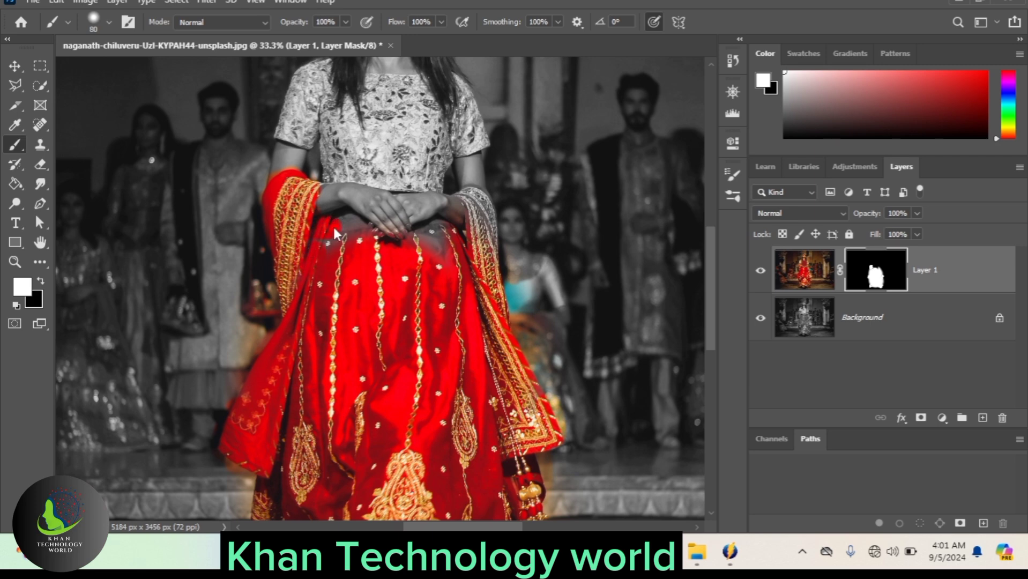
pyautogui.press('[')
pyautogui.press('[')
pyautogui.press('[')
pyautogui.press('[')
pyautogui.moveTo(342, 217)
pyautogui.mouseDown()
pyautogui.moveTo(358, 229)
pyautogui.moveTo(354, 218)
pyautogui.mouseUp()
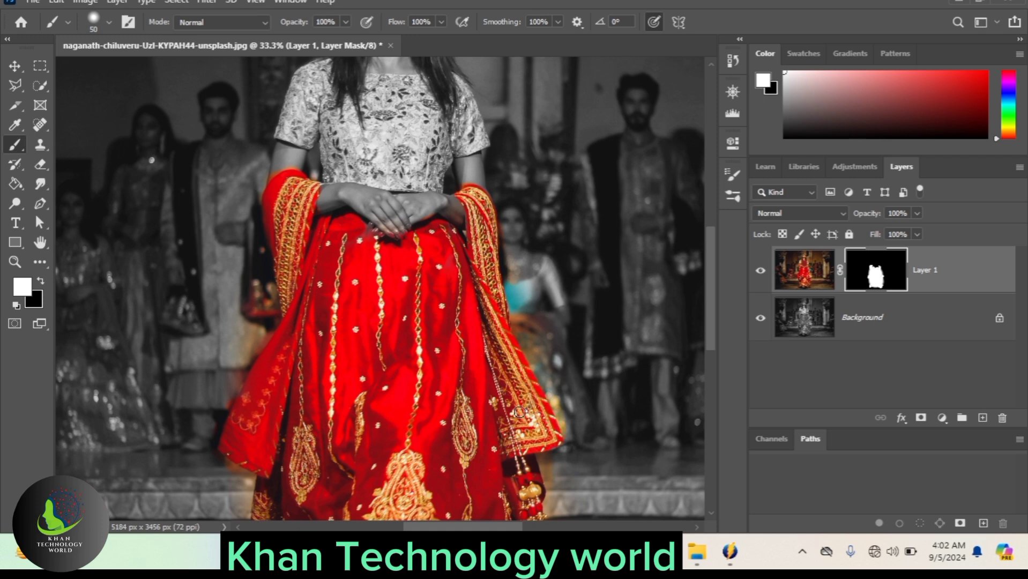
# - Paint white on Layer 1's mask over the blouse and sleeve, and undo these strokes and the preceding waist and scarf strokes
pyautogui.scroll(5, 518, 411)
pyautogui.moveTo(372, 358)
pyautogui.mouseDown()
pyautogui.moveTo(310, 363)
pyautogui.moveTo(353, 351)
pyautogui.moveTo(344, 335)
pyautogui.moveTo(389, 363)
pyautogui.moveTo(349, 355)
pyautogui.moveTo(300, 321)
pyautogui.moveTo(386, 359)
pyautogui.moveTo(290, 313)
pyautogui.mouseUp()
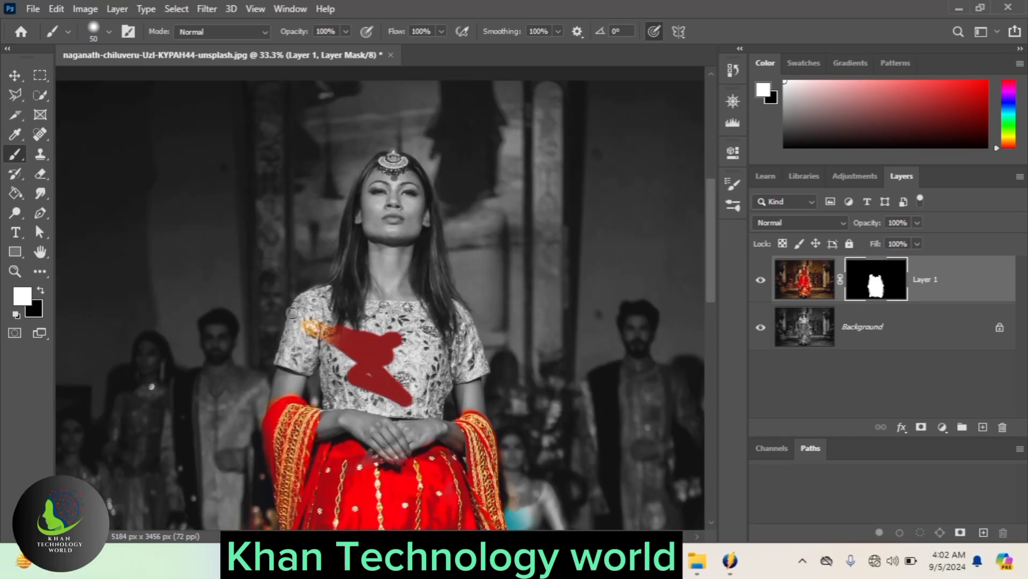
pyautogui.moveTo(283, 361)
pyautogui.mouseDown()
pyautogui.moveTo(307, 296)
pyautogui.moveTo(284, 336)
pyautogui.moveTo(448, 358)
pyautogui.moveTo(384, 358)
pyautogui.moveTo(427, 384)
pyautogui.moveTo(406, 409)
pyautogui.moveTo(316, 373)
pyautogui.moveTo(325, 357)
pyautogui.moveTo(444, 294)
pyautogui.moveTo(452, 349)
pyautogui.moveTo(309, 402)
pyautogui.moveTo(288, 347)
pyautogui.mouseUp()
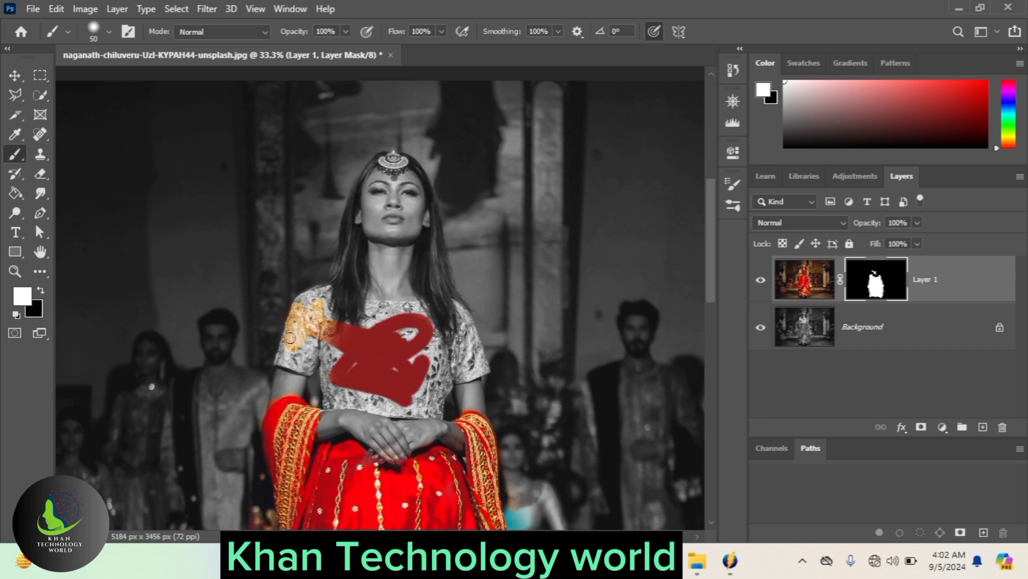
pyautogui.click(816, 288)
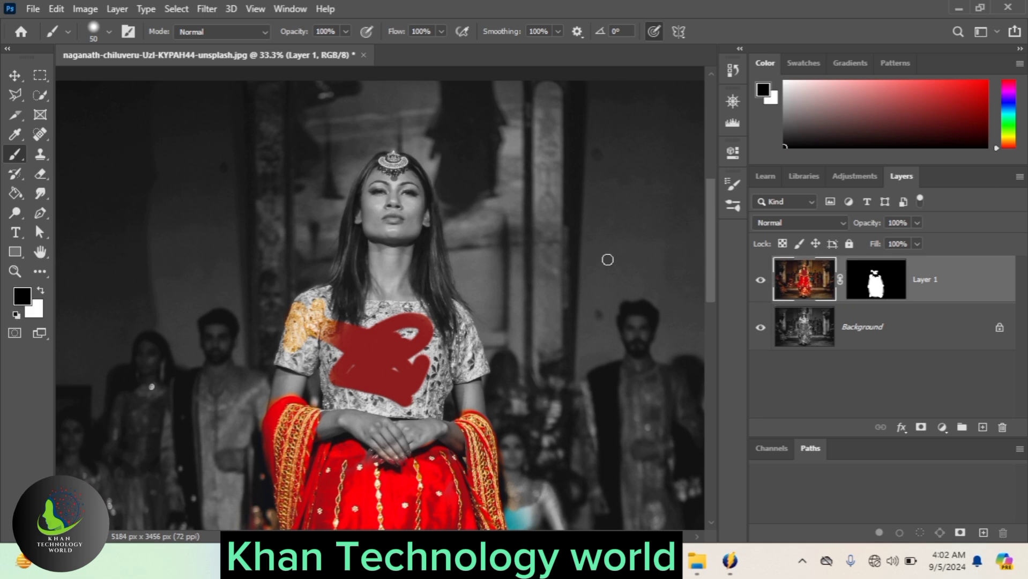
pyautogui.hotkey('ctrl', 'z')
pyautogui.hotkey('ctrl', 'z')
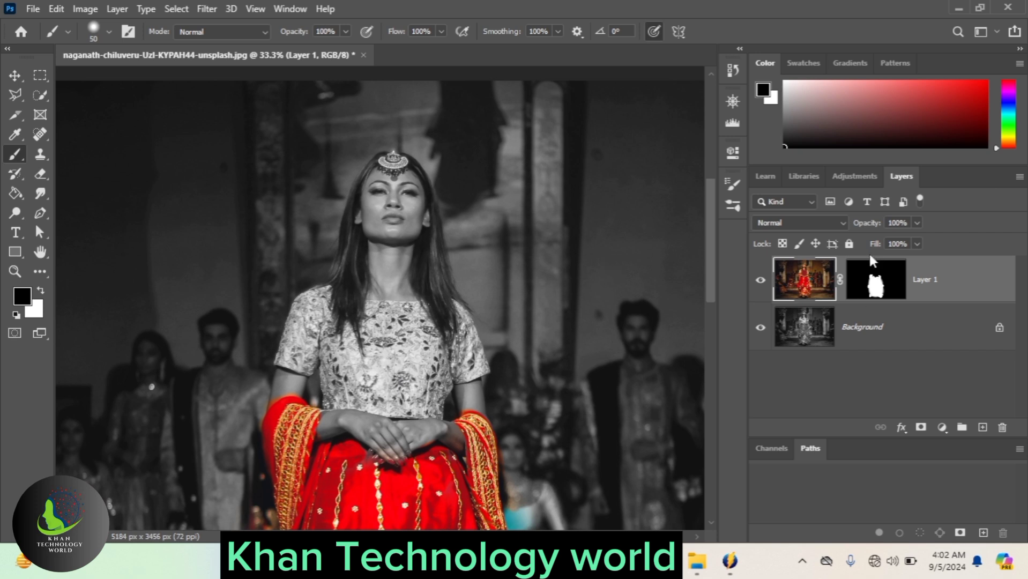
pyautogui.hotkey('ctrl', 'z')
pyautogui.hotkey('ctrl', 'z')
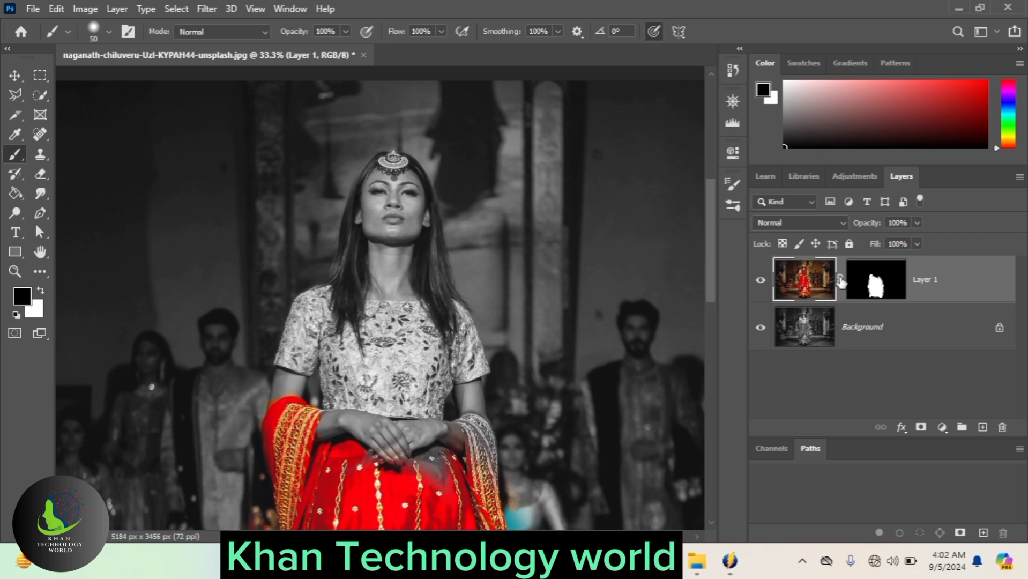
# - Toggle the visibility of Layer 1 and the Background to compare their contents
pyautogui.click(760, 284)
pyautogui.click(760, 284)
pyautogui.click(761, 327)
pyautogui.click(761, 281)
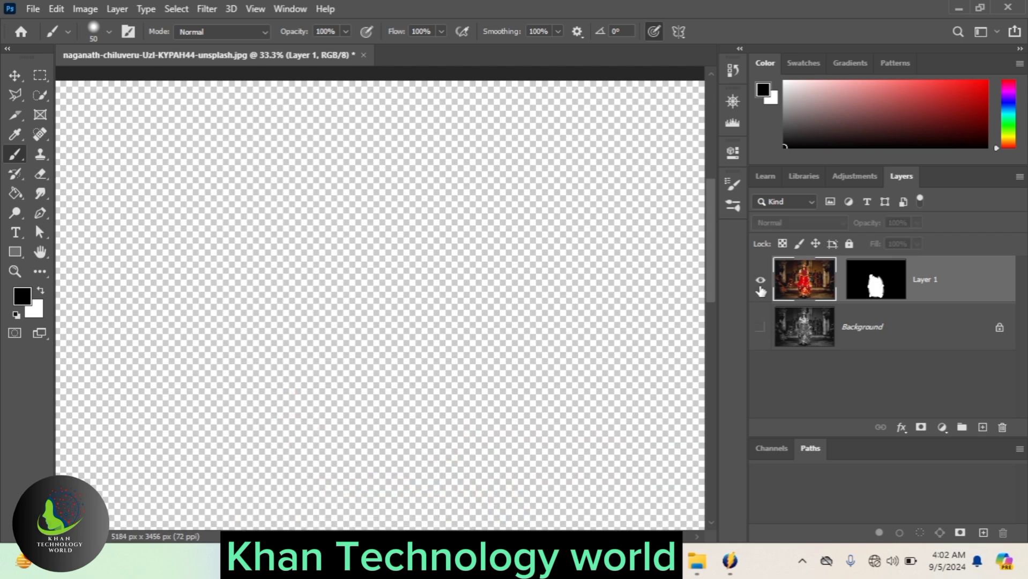
pyautogui.click(760, 284)
pyautogui.click(761, 316)
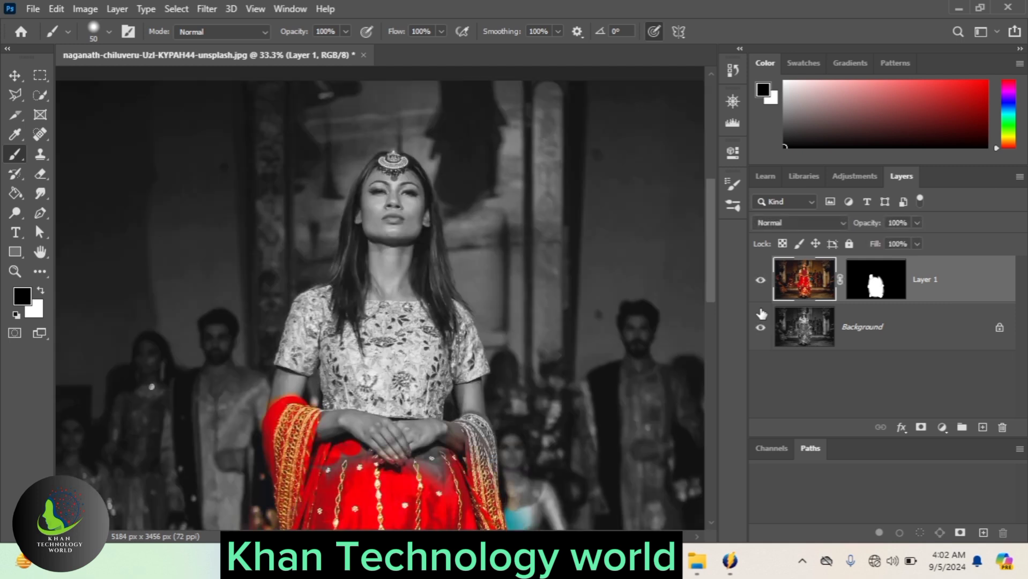
# - Undo the remaining mask edits step by step until Layer 1's mask is completely white again
pyautogui.scroll(-1, 633, 317)
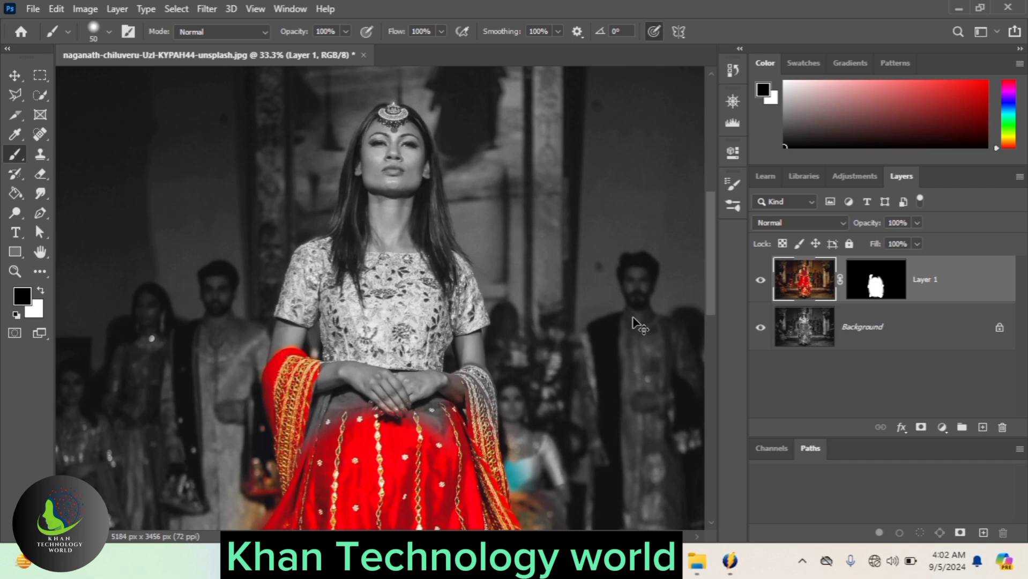
pyautogui.hotkey('ctrl', 'z')
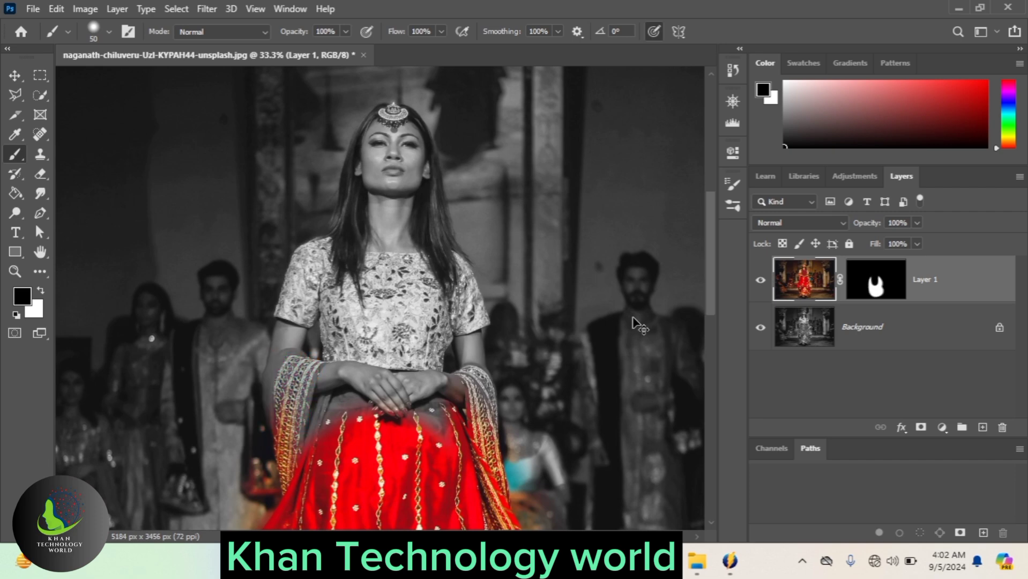
pyautogui.hotkey('ctrl', 'z')
pyautogui.hotkey('ctrl', 'z')
pyautogui.hotkey('ctrl', 'z')
pyautogui.hotkey('ctrl', 'z')
pyautogui.hotkey('ctrl', 'z')
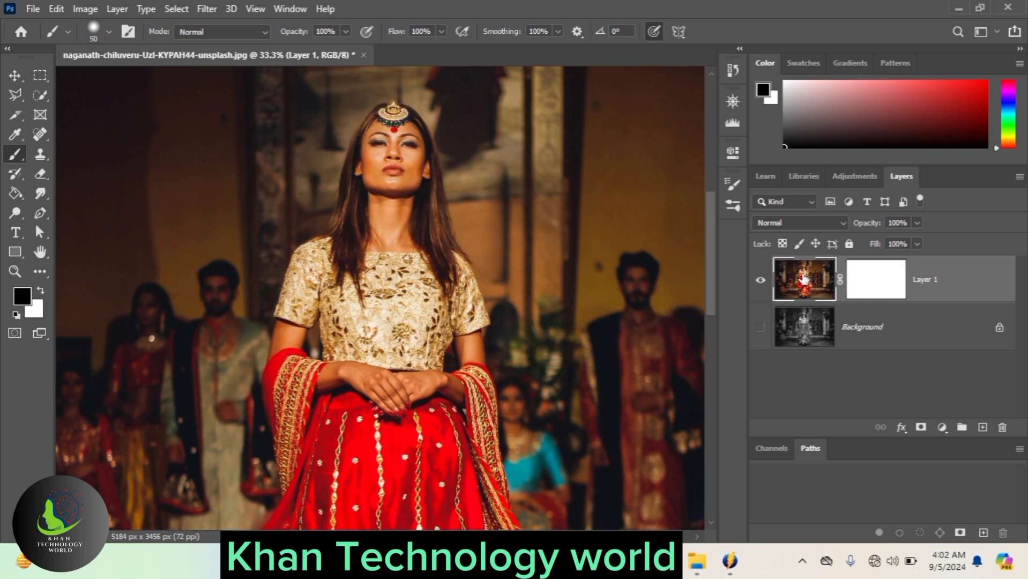
# - Show the Background layer, and invert Layer 1's mask to black with white as the foreground color
pyautogui.click(804, 324)
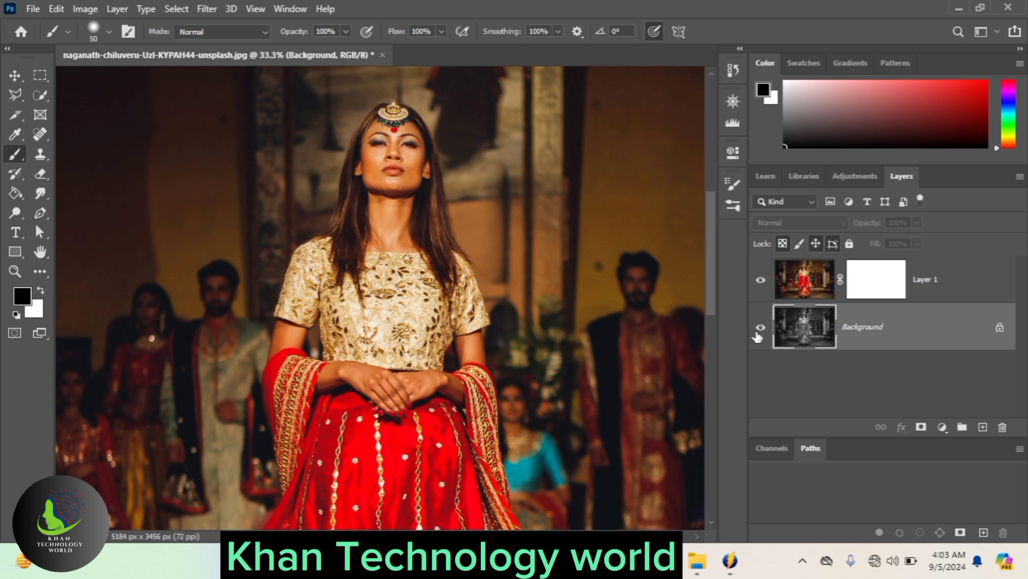
pyautogui.scroll(-4, 630, 360)
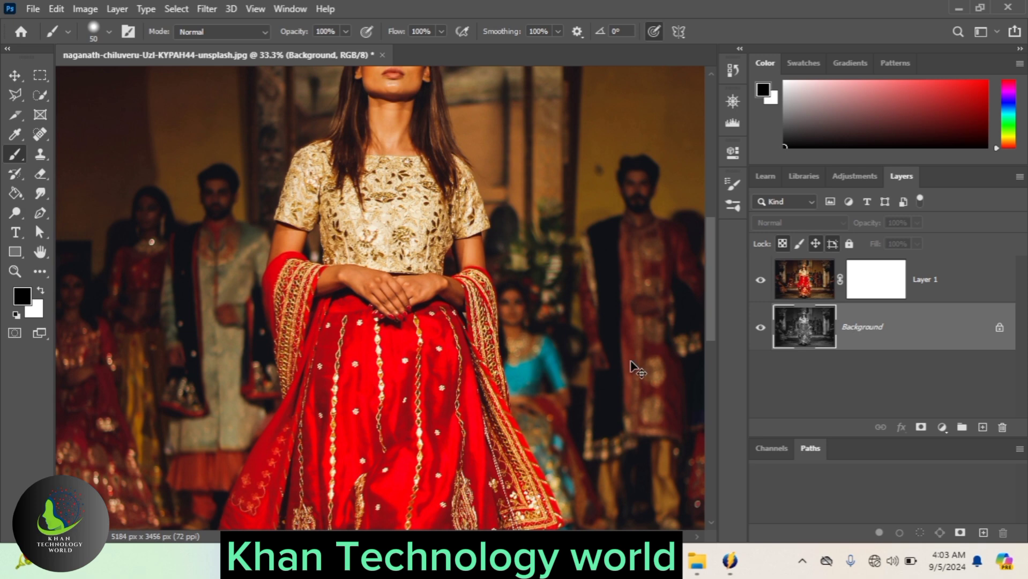
pyautogui.scroll(-2, 630, 362)
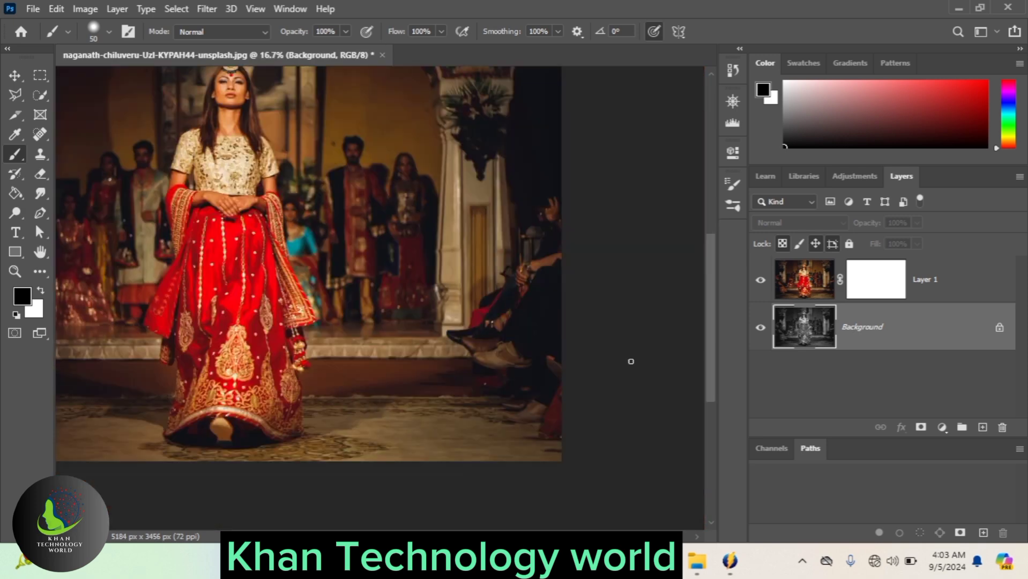
pyautogui.hscroll(-3, 631, 361)
pyautogui.hscroll(5, 630, 361)
pyautogui.hscroll(-8, 631, 361)
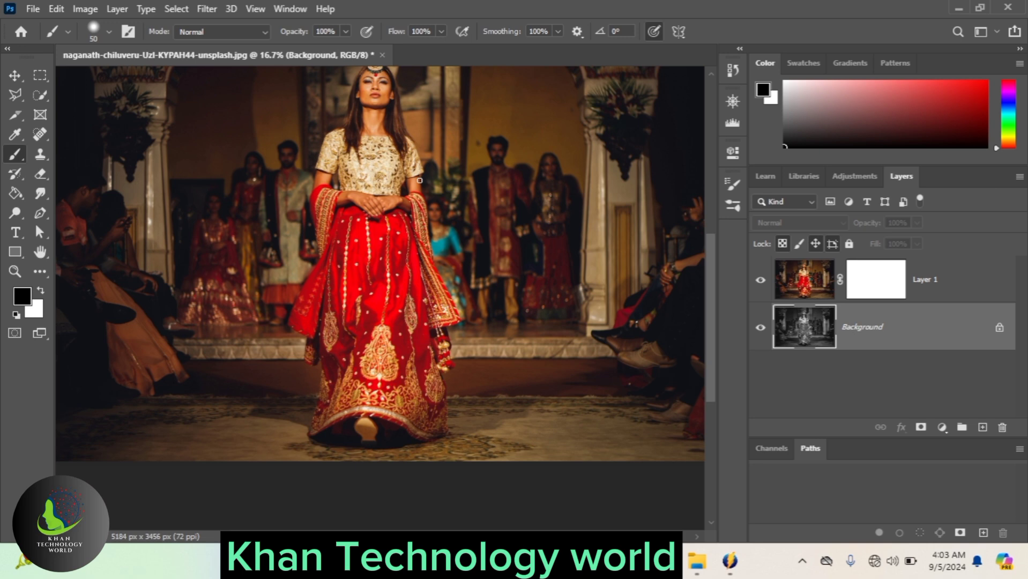
pyautogui.press('x')
pyautogui.click(860, 280)
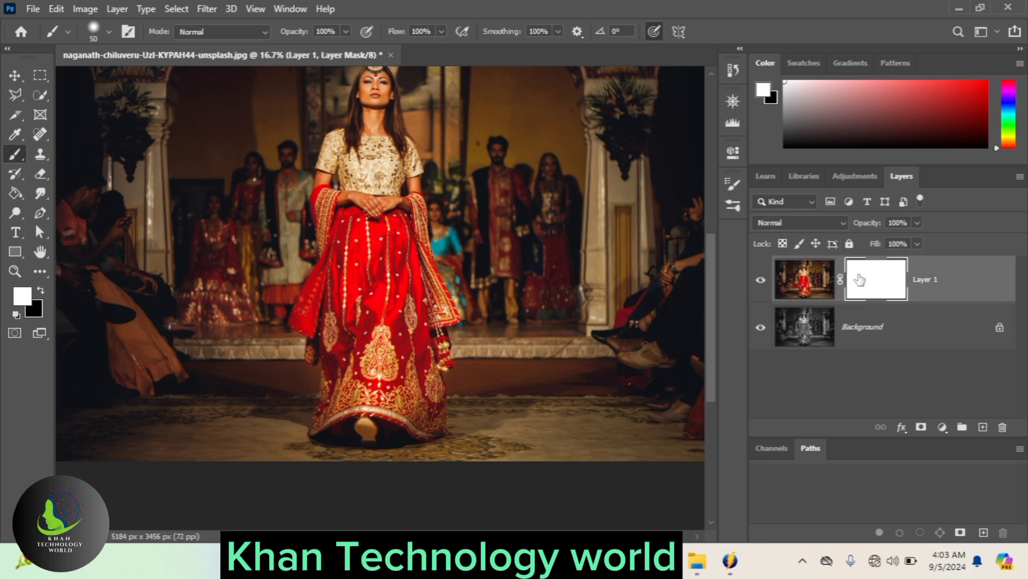
pyautogui.hotkey('ctrl', 'i')
pyautogui.scroll(3, 399, 367)
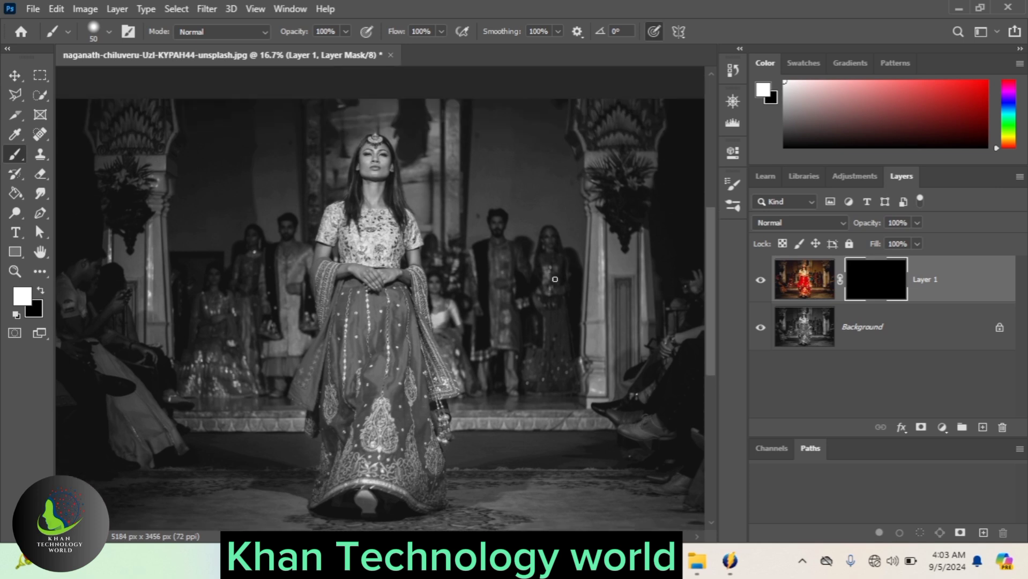
# - Paint white on Layer 1's mask over the model's blouse, scarf and skirt with a 700 px brush
pyautogui.press(']')
pyautogui.press(']')
pyautogui.press(']')
pyautogui.press(']')
pyautogui.press(']')
pyautogui.press(']')
pyautogui.press(']')
pyautogui.press(']')
pyautogui.press(']')
pyautogui.press(']')
pyautogui.press(']')
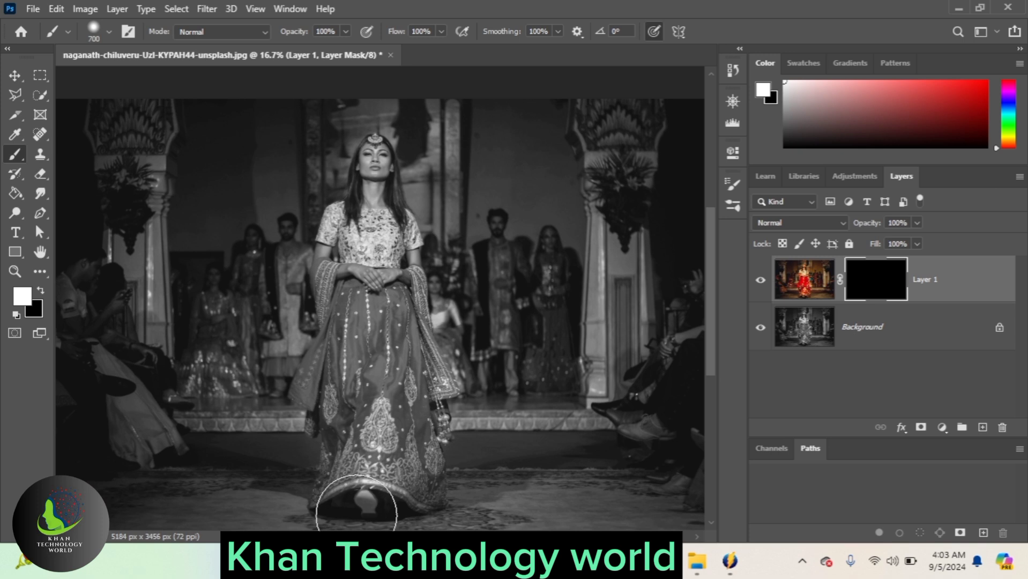
pyautogui.moveTo(377, 322)
pyautogui.mouseDown()
pyautogui.moveTo(367, 333)
pyautogui.moveTo(375, 423)
pyautogui.mouseUp()
pyautogui.moveTo(333, 482)
pyautogui.mouseDown()
pyautogui.moveTo(410, 477)
pyautogui.moveTo(417, 368)
pyautogui.moveTo(419, 416)
pyautogui.moveTo(401, 371)
pyautogui.moveTo(319, 386)
pyautogui.moveTo(341, 277)
pyautogui.moveTo(365, 300)
pyautogui.moveTo(397, 296)
pyautogui.moveTo(397, 311)
pyautogui.moveTo(385, 309)
pyautogui.moveTo(359, 234)
pyautogui.moveTo(345, 245)
pyautogui.moveTo(386, 252)
pyautogui.moveTo(385, 241)
pyautogui.moveTo(388, 256)
pyautogui.moveTo(339, 267)
pyautogui.moveTo(381, 357)
pyautogui.moveTo(390, 470)
pyautogui.mouseUp()
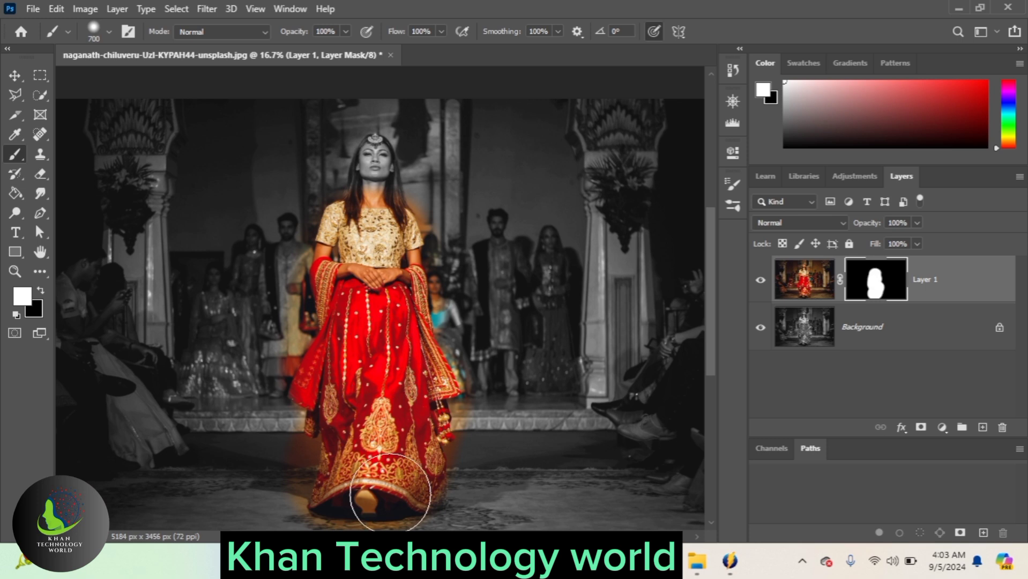
# - Paint black on Layer 1's mask beside the scarf's tassel and the skirt's lower edge, using a 250 px brush at 50% zoom
pyautogui.press('x')
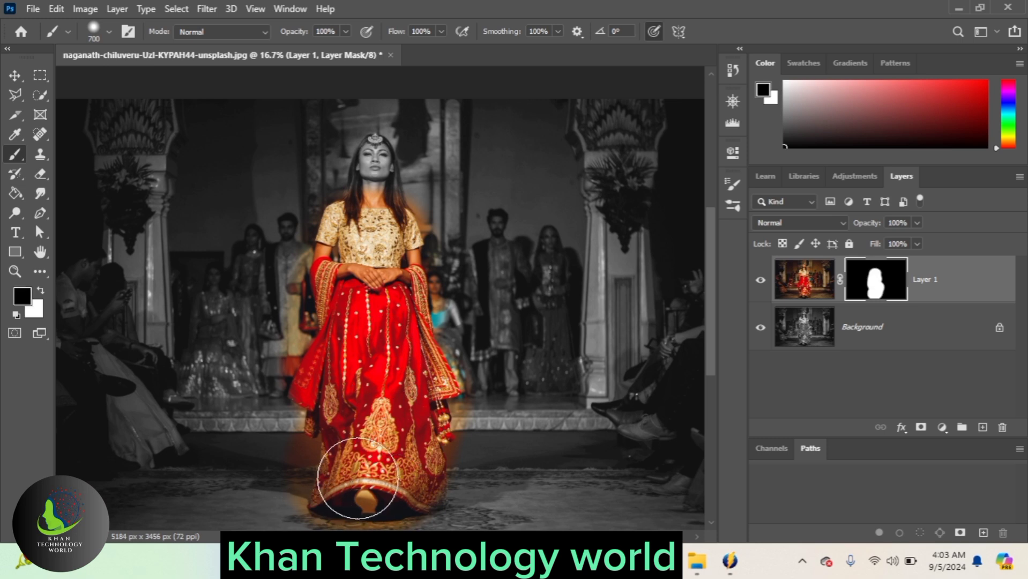
pyautogui.press('[')
pyautogui.press('[')
pyautogui.press('[')
pyautogui.press('[')
pyautogui.press('[')
pyautogui.scroll(-3, 357, 479)
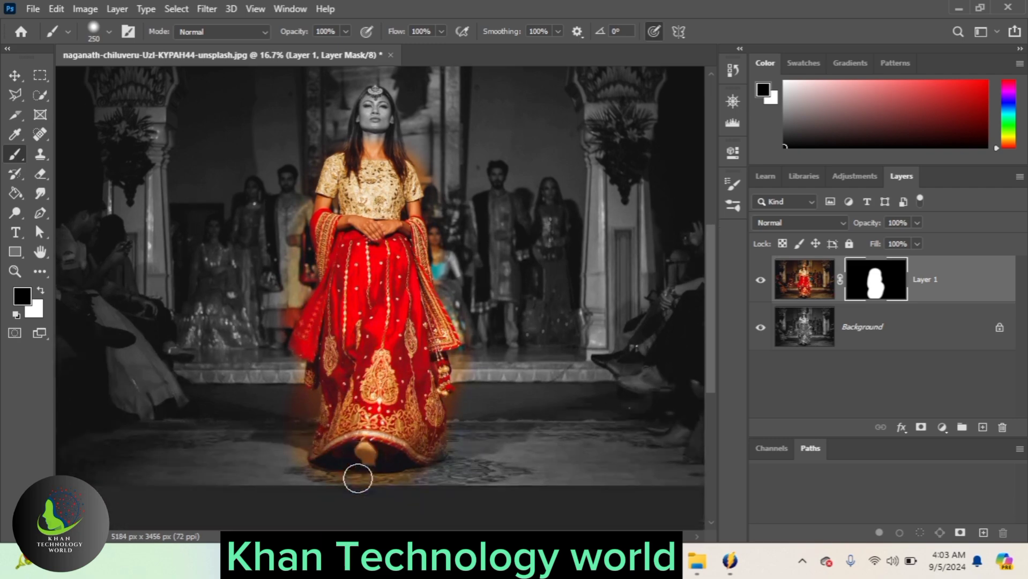
pyautogui.scroll(3, 358, 478)
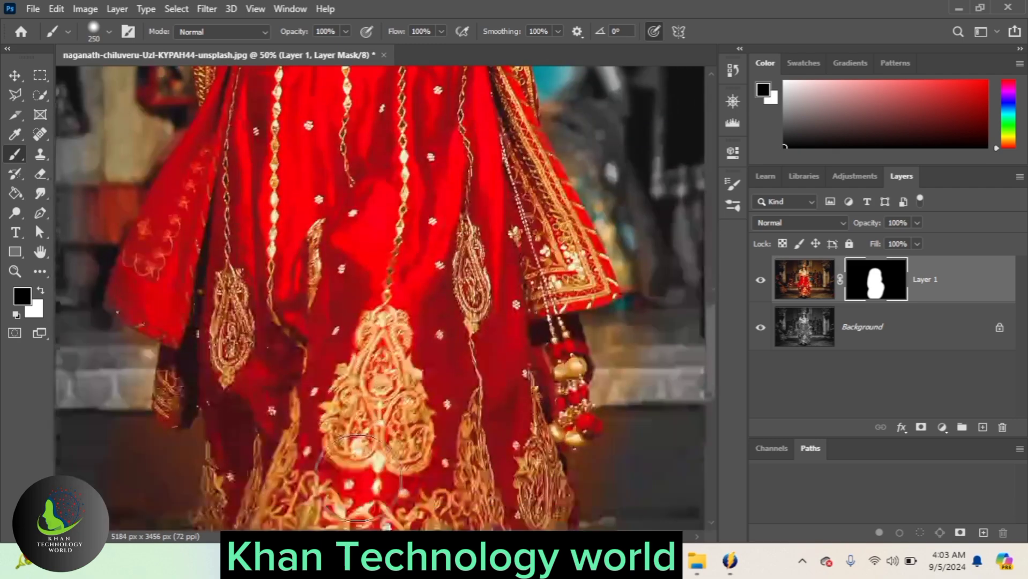
pyautogui.scroll(-2, 358, 478)
pyautogui.scroll(3, 649, 107)
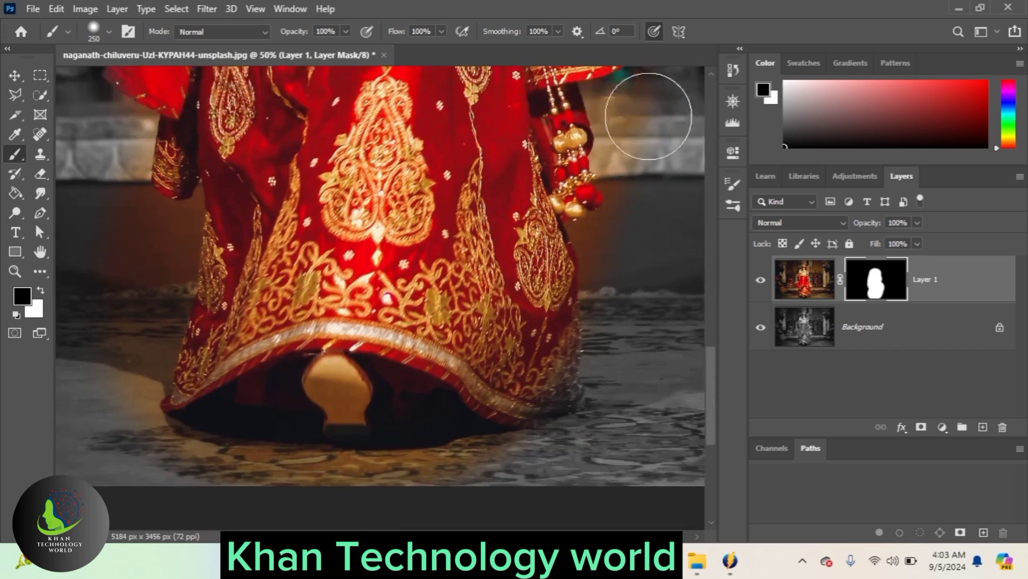
pyautogui.moveTo(649, 116)
pyautogui.mouseDown()
pyautogui.moveTo(646, 198)
pyautogui.moveTo(633, 179)
pyautogui.moveTo(627, 188)
pyautogui.moveTo(639, 222)
pyautogui.mouseUp()
# - Paint black on Layer 1's mask across the tassel and skirt as a demonstration, and paint white to restore their color
pyautogui.press('x')
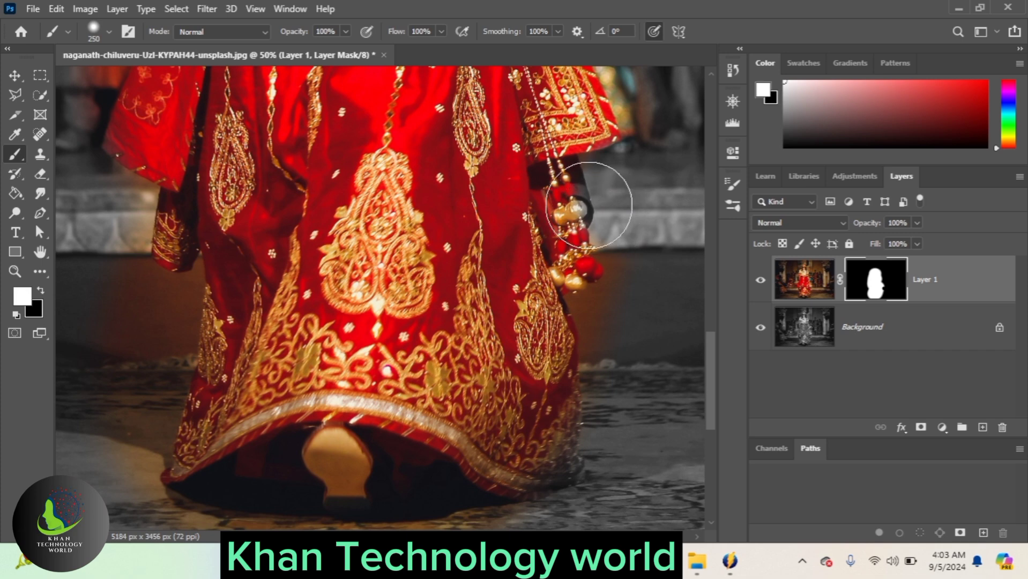
pyautogui.press('x')
pyautogui.press('x')
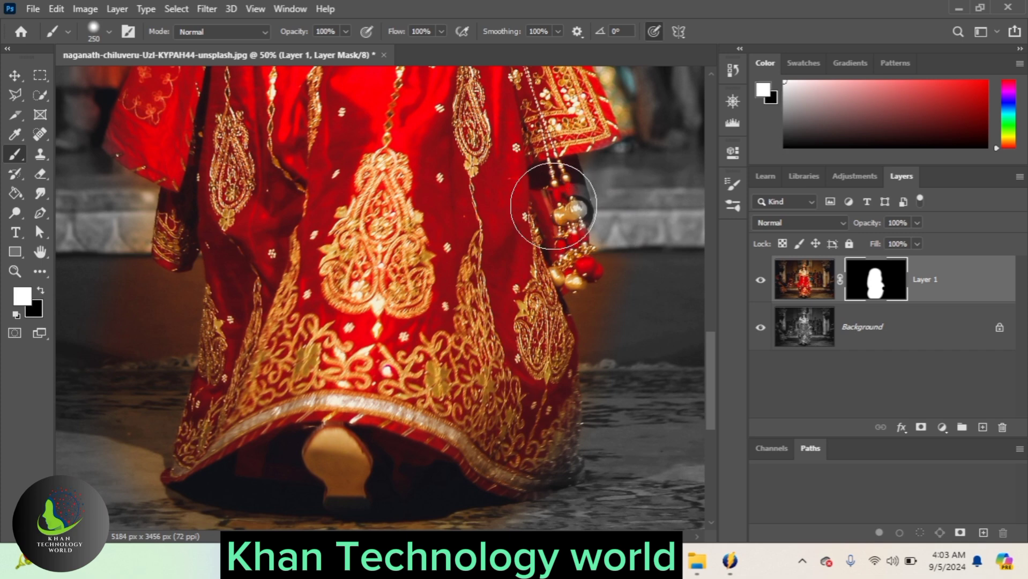
pyautogui.press('x')
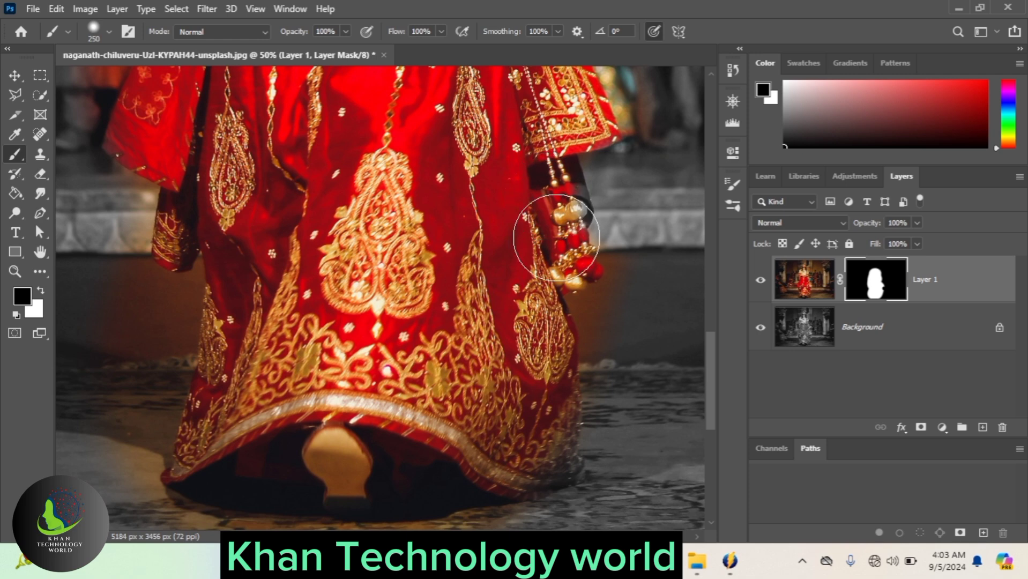
pyautogui.click(556, 210)
pyautogui.moveTo(499, 297); pyautogui.dragTo(447, 332)
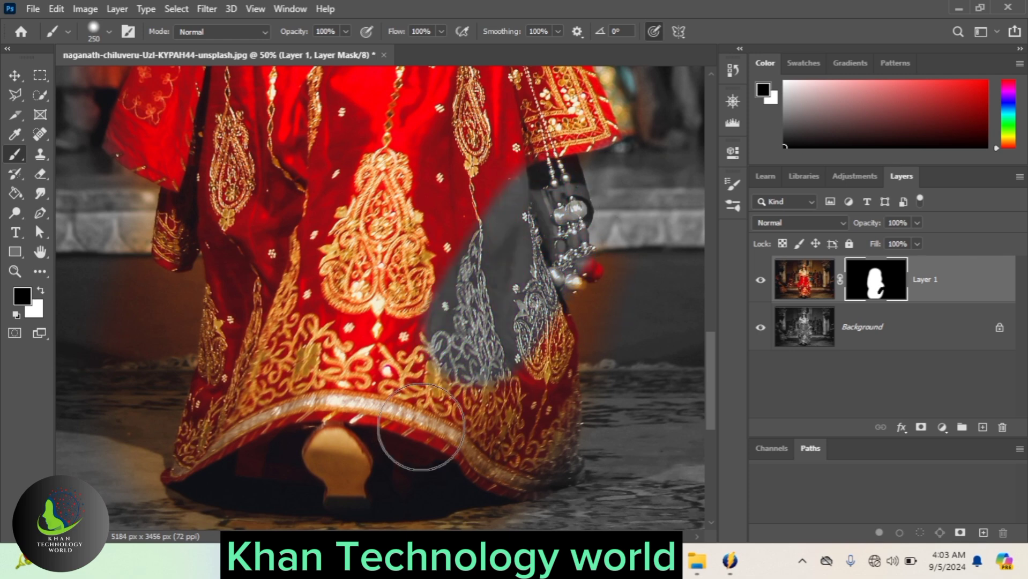
pyautogui.press('x')
pyautogui.moveTo(503, 231)
pyautogui.mouseDown()
pyautogui.moveTo(436, 357)
pyautogui.moveTo(488, 303)
pyautogui.moveTo(463, 467)
pyautogui.moveTo(558, 333)
pyautogui.moveTo(503, 226)
pyautogui.moveTo(526, 179)
pyautogui.moveTo(570, 253)
pyautogui.moveTo(573, 184)
pyautogui.moveTo(560, 158)
pyautogui.moveTo(580, 291)
pyautogui.moveTo(555, 304)
pyautogui.moveTo(560, 141)
pyautogui.moveTo(520, 197)
pyautogui.mouseUp()
# - Paint black on Layer 1's mask over the color spill beside the tassel and down the skirt's edge with a 90 px brush
pyautogui.press('x')
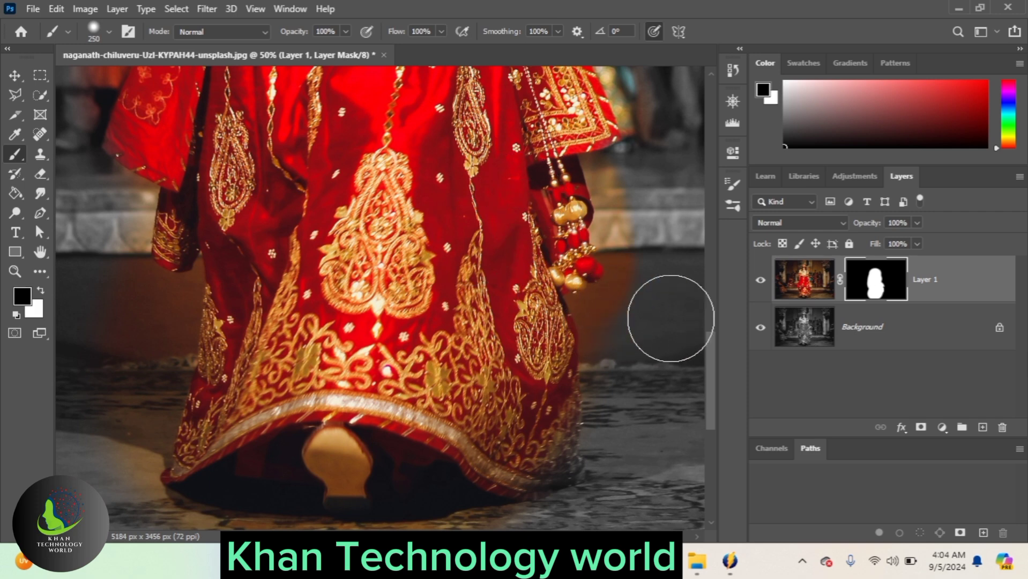
pyautogui.press('[')
pyautogui.press('[')
pyautogui.press('[')
pyautogui.press('[')
pyautogui.press('[')
pyautogui.press('[')
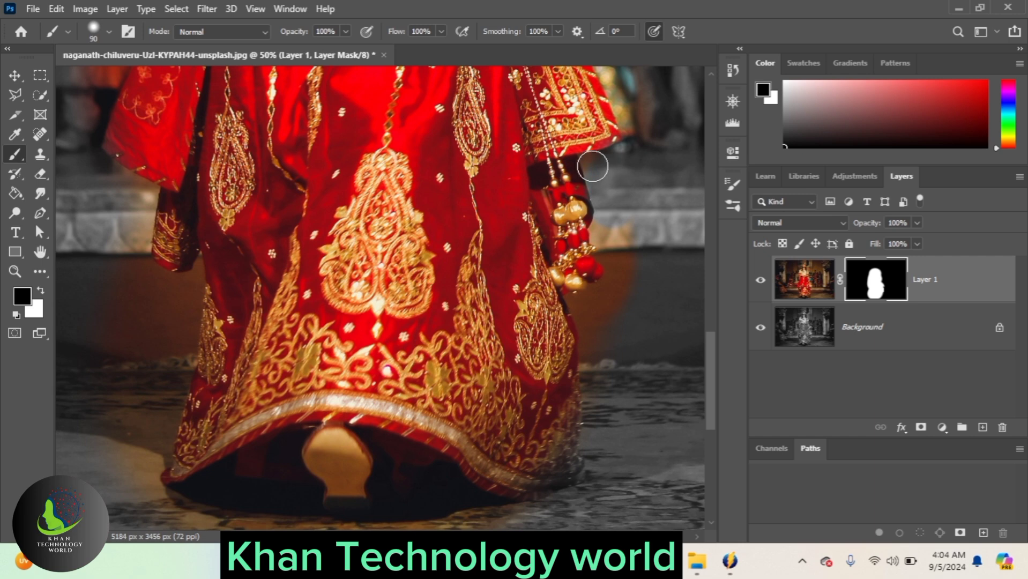
pyautogui.moveTo(615, 254)
pyautogui.mouseDown()
pyautogui.moveTo(609, 327)
pyautogui.moveTo(629, 293)
pyautogui.moveTo(578, 310)
pyautogui.moveTo(604, 334)
pyautogui.moveTo(577, 304)
pyautogui.moveTo(600, 346)
pyautogui.moveTo(605, 401)
pyautogui.mouseUp()
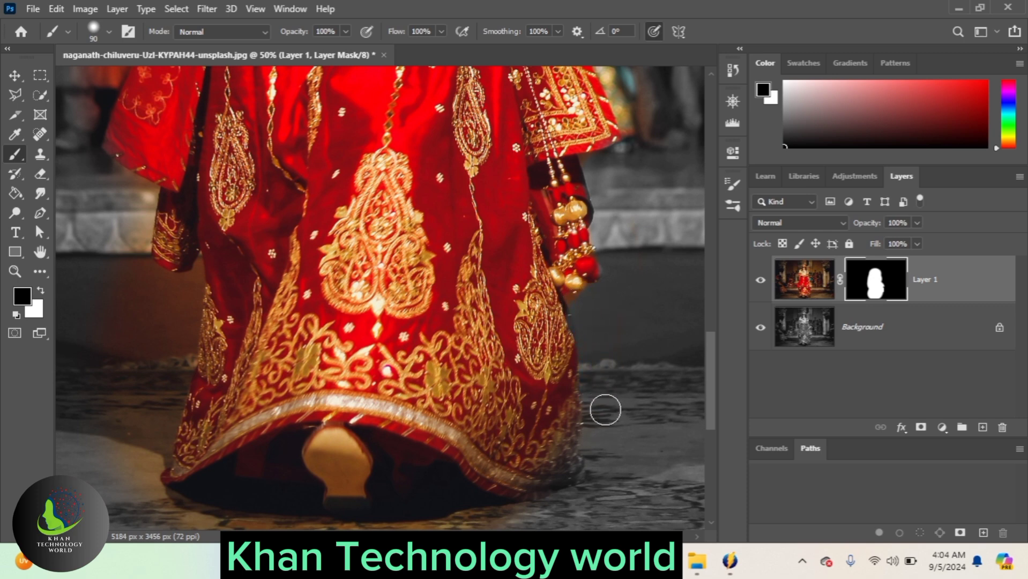
# - Paint white on Layer 1's mask over the hem's faded corner, and black over the colored floor beneath the hem
pyautogui.press('x')
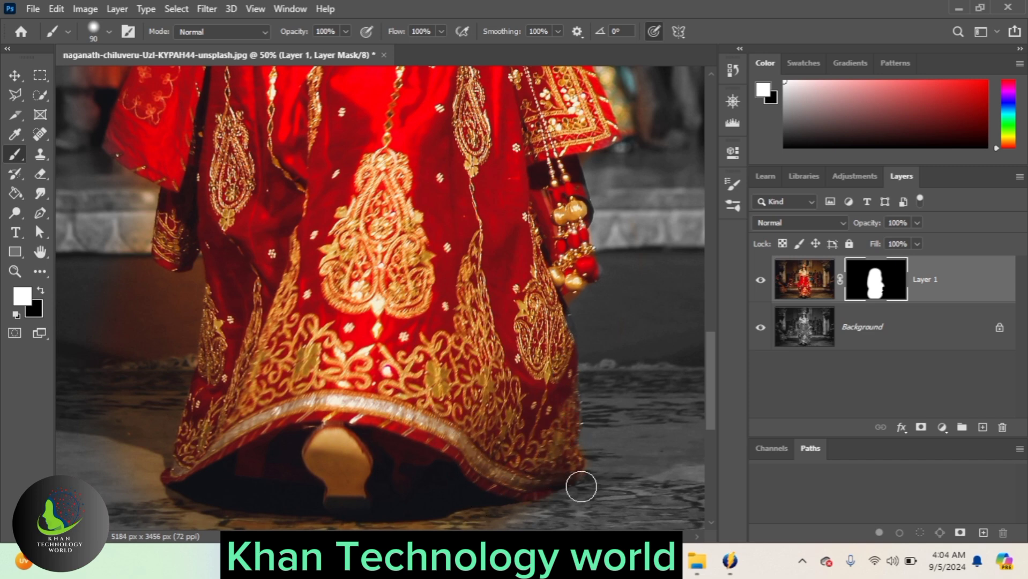
pyautogui.press('x')
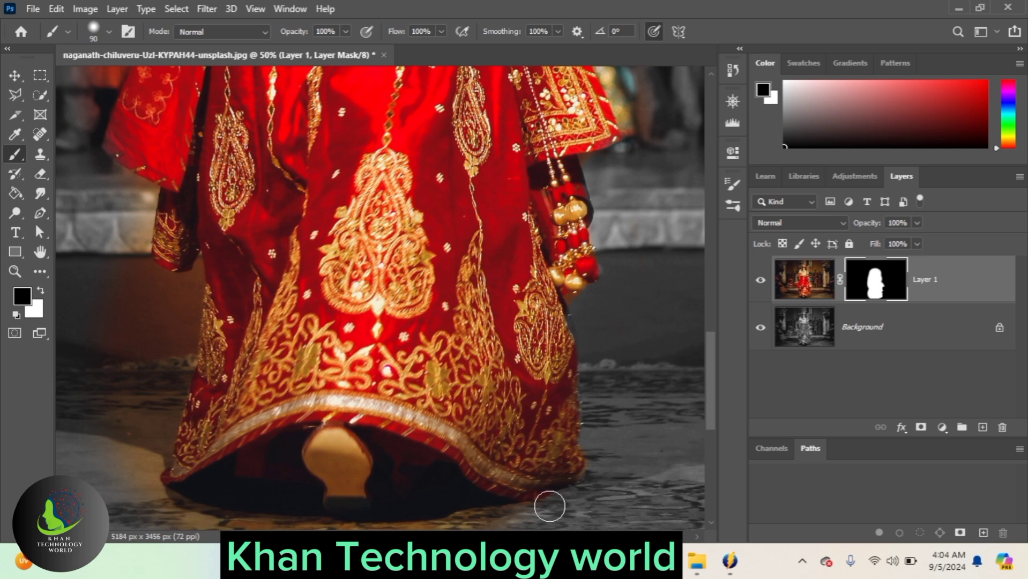
pyautogui.scroll(-3, 427, 519)
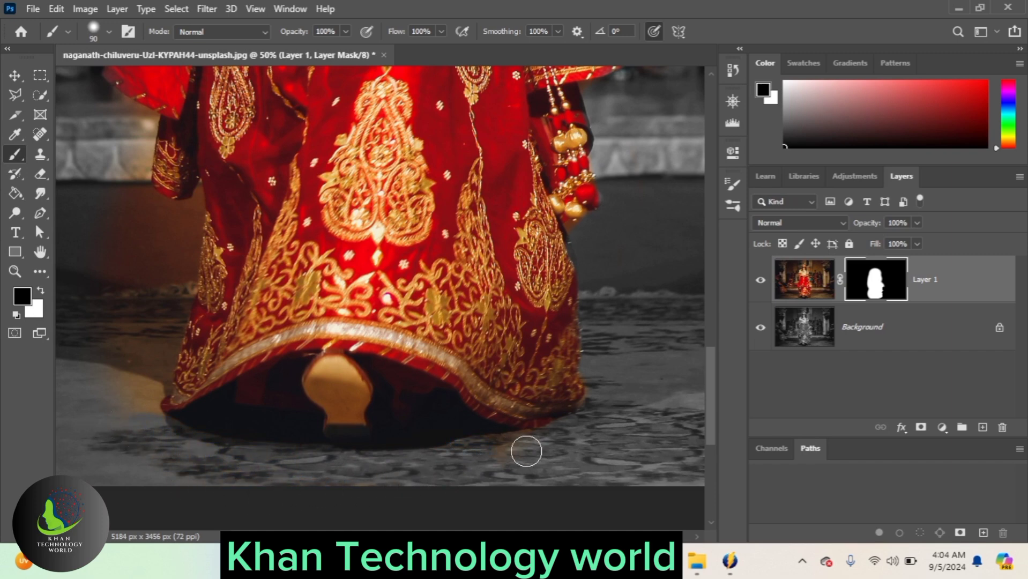
pyautogui.hscroll(3, 118, 437)
pyautogui.hscroll(-10, 118, 438)
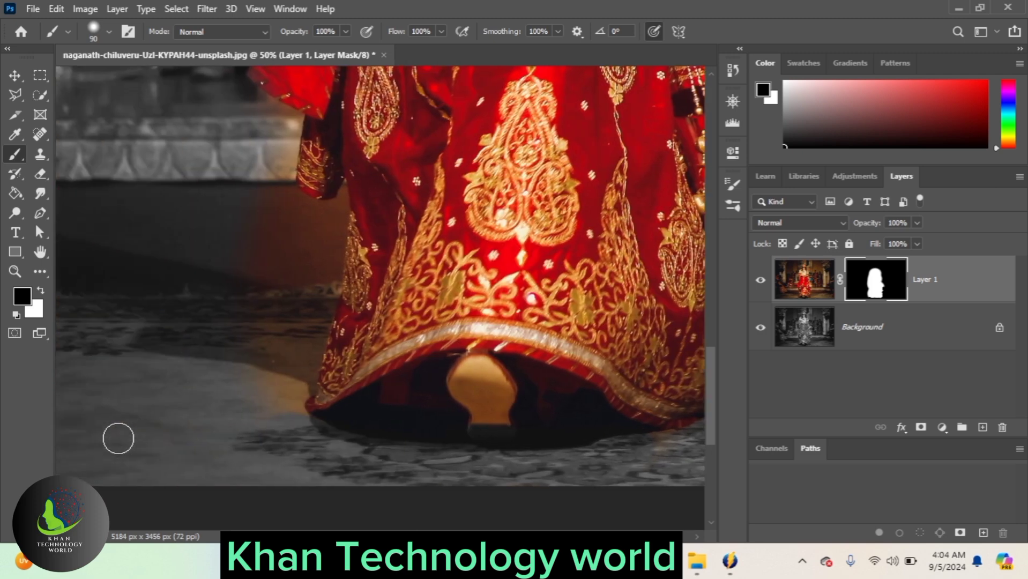
# - Paint black on Layer 1's mask over the color spill beside the skirt's lower edge, refining below the embroidered cuff with a 25 px brush
pyautogui.scroll(2, 118, 438)
pyautogui.moveTo(395, 491)
pyautogui.mouseDown()
pyautogui.moveTo(386, 467)
pyautogui.moveTo(425, 324)
pyautogui.moveTo(415, 263)
pyautogui.mouseUp()
pyautogui.moveTo(364, 326)
pyautogui.mouseDown()
pyautogui.moveTo(349, 459)
pyautogui.moveTo(373, 239)
pyautogui.moveTo(329, 373)
pyautogui.moveTo(385, 231)
pyautogui.moveTo(374, 194)
pyautogui.moveTo(359, 288)
pyautogui.moveTo(370, 296)
pyautogui.moveTo(390, 280)
pyautogui.moveTo(365, 268)
pyautogui.mouseUp()
pyautogui.moveTo(339, 302)
pyautogui.mouseDown()
pyautogui.moveTo(376, 302)
pyautogui.moveTo(355, 463)
pyautogui.mouseUp()
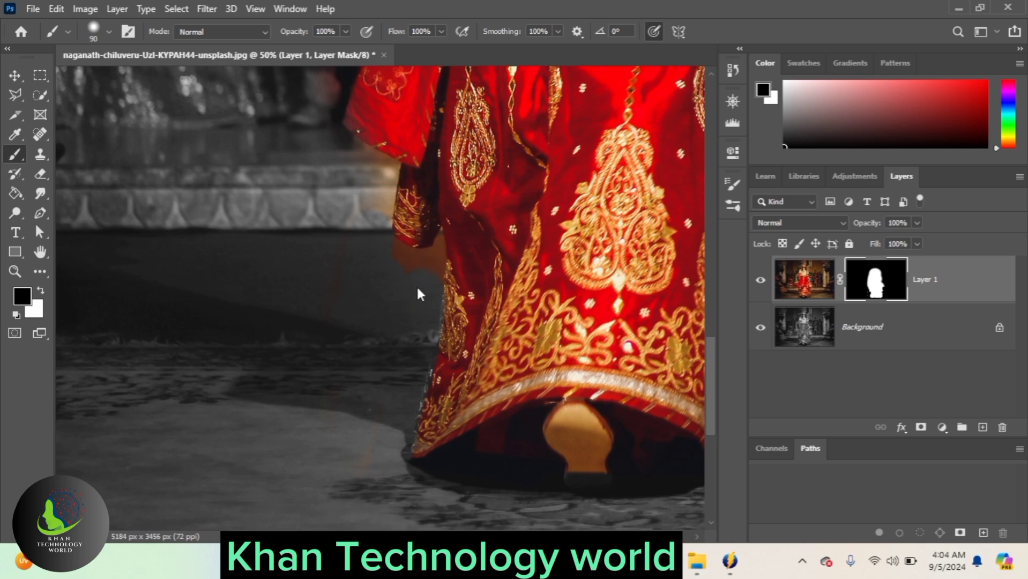
pyautogui.press('[')
pyautogui.press('[')
pyautogui.press('[')
pyautogui.press('[')
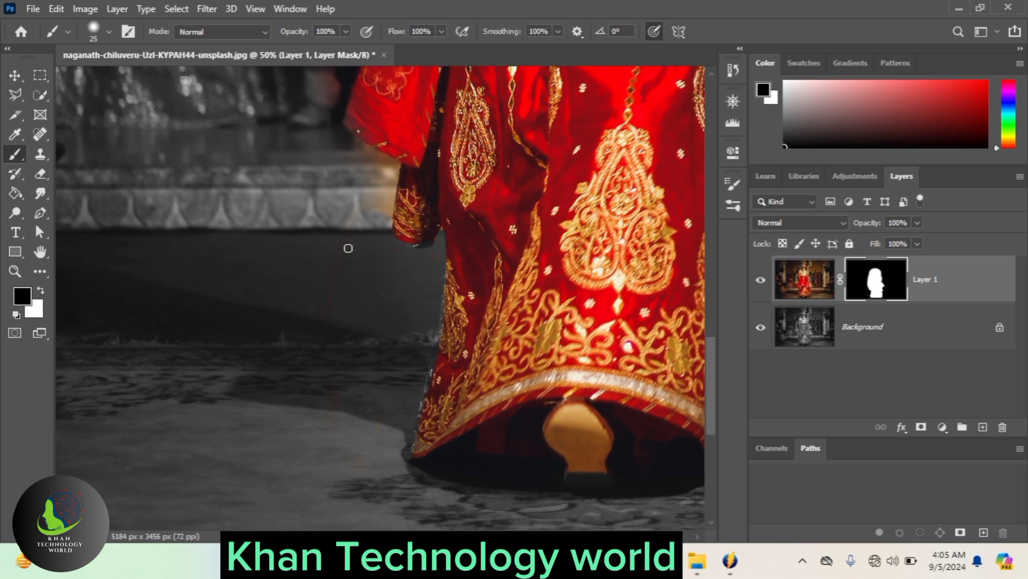
# - Paint black on Layer 1's mask over the colored bystanders beside the red scarf and the model's arm, using a 175 px brush
pyautogui.press(']')
pyautogui.press(']')
pyautogui.press(']')
pyautogui.press(']')
pyautogui.press(']')
pyautogui.press(']')
pyautogui.press(']')
pyautogui.press(']')
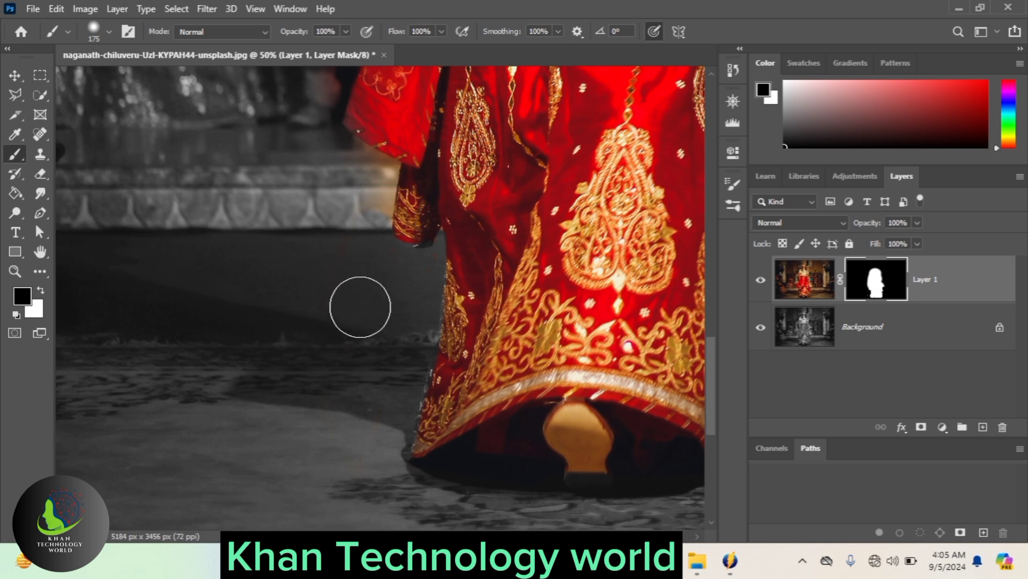
pyautogui.scroll(3, 333, 330)
pyautogui.scroll(2, 333, 330)
pyautogui.scroll(6, 290, 212)
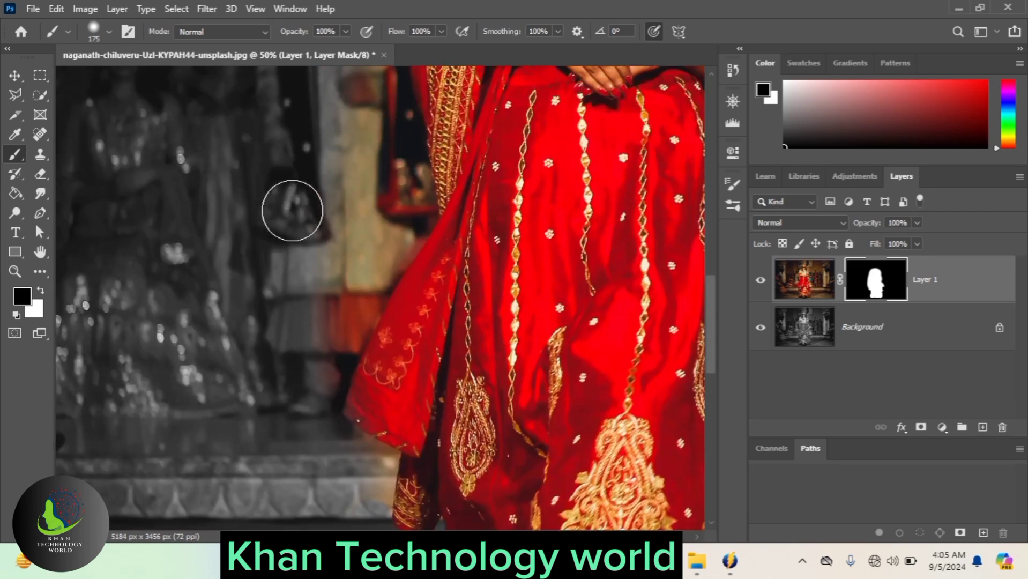
pyautogui.moveTo(379, 145)
pyautogui.mouseDown()
pyautogui.moveTo(379, 287)
pyautogui.moveTo(395, 148)
pyautogui.moveTo(335, 299)
pyautogui.mouseUp()
pyautogui.scroll(10, 285, 183)
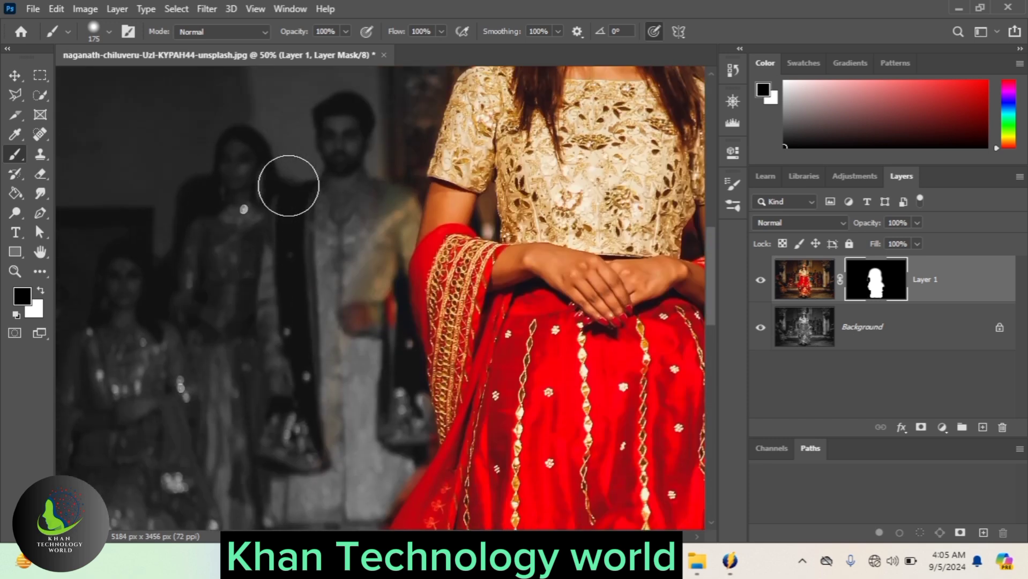
pyautogui.moveTo(326, 355)
pyautogui.mouseDown()
pyautogui.moveTo(340, 373)
pyautogui.moveTo(385, 236)
pyautogui.moveTo(388, 177)
pyautogui.mouseUp()
pyautogui.scroll(15, 388, 177)
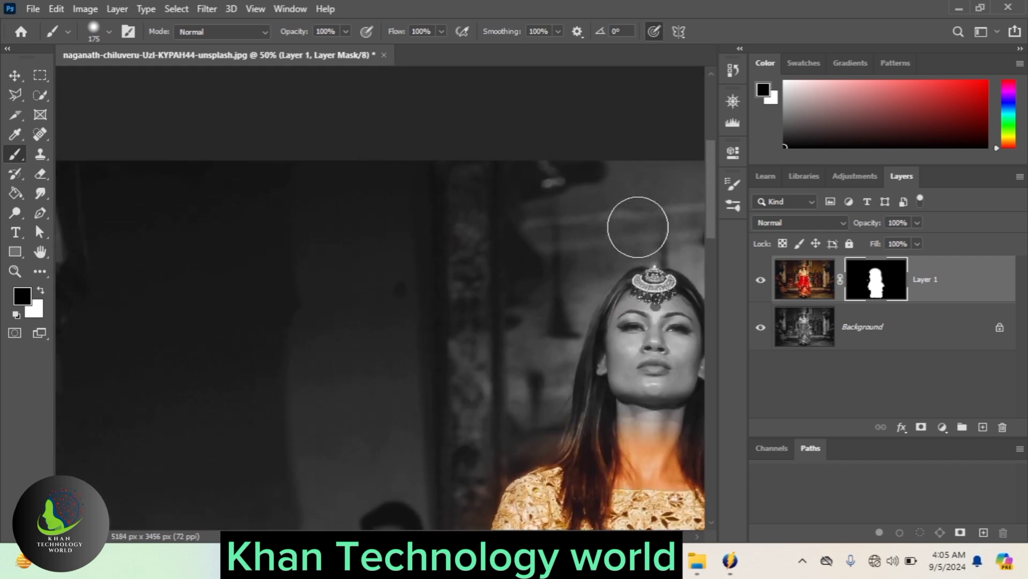
# - Paint black on Layer 1's mask over the background beside the opposite sleeve and scarf, covering the woman in the turquoise blouse
pyautogui.hscroll(14, 637, 226)
pyautogui.scroll(-12, 637, 225)
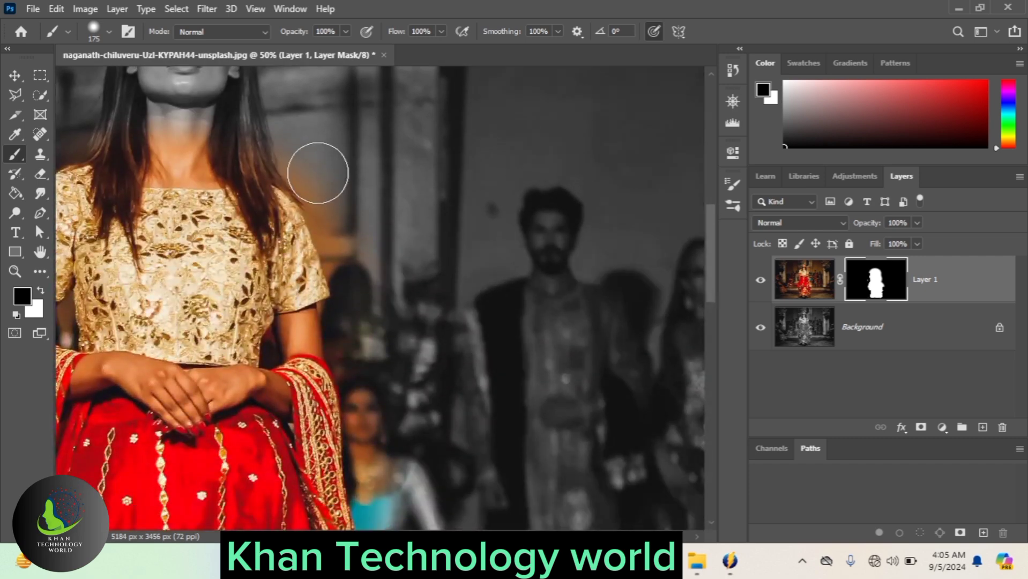
pyautogui.moveTo(311, 159)
pyautogui.mouseDown()
pyautogui.moveTo(357, 247)
pyautogui.moveTo(385, 335)
pyautogui.mouseUp()
pyautogui.scroll(-7, 386, 335)
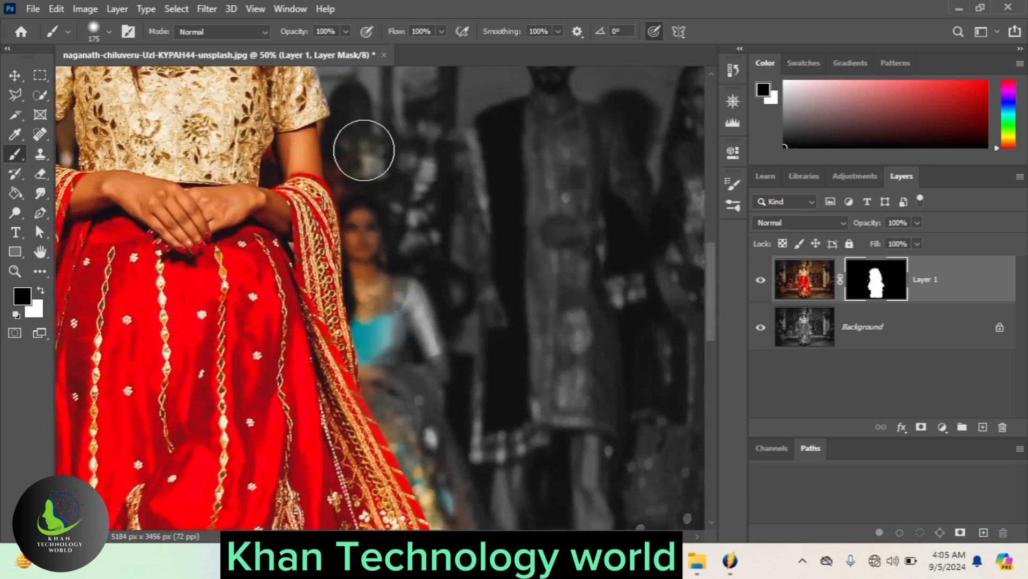
pyautogui.moveTo(370, 178)
pyautogui.mouseDown()
pyautogui.moveTo(387, 310)
pyautogui.moveTo(433, 409)
pyautogui.mouseUp()
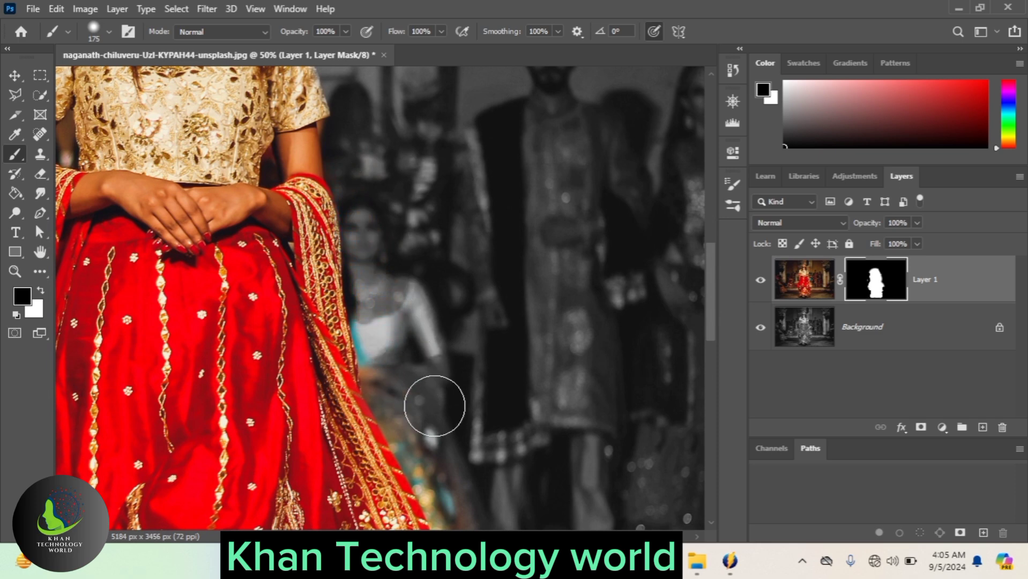
pyautogui.scroll(-3, 434, 407)
pyautogui.moveTo(385, 236)
pyautogui.mouseDown()
pyautogui.moveTo(406, 337)
pyautogui.moveTo(449, 416)
pyautogui.moveTo(472, 501)
pyautogui.mouseUp()
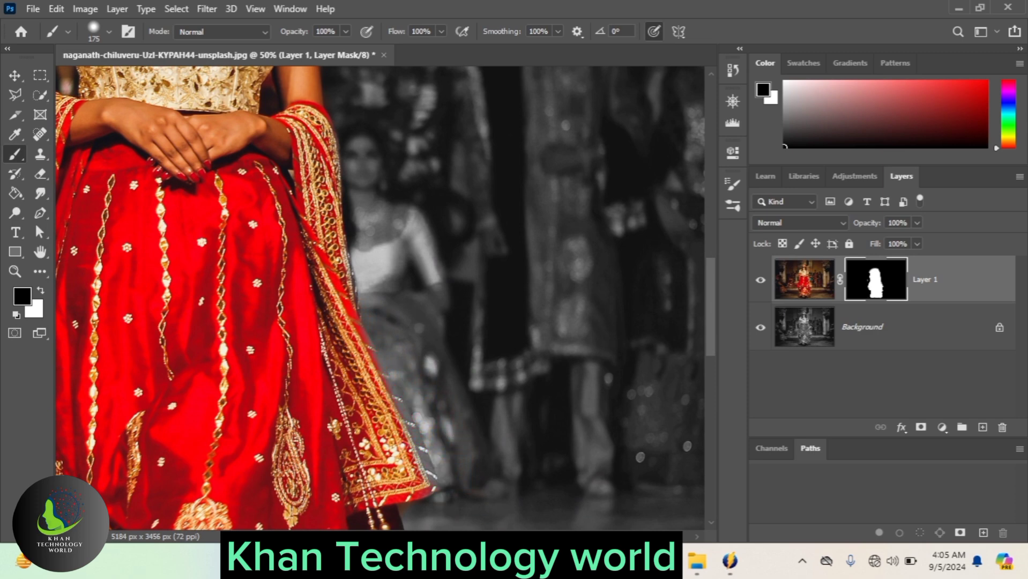
# - Paint black on Layer 1's mask over the remaining color spill beside the cuff, the hanging red scarf and the blouse sleeve
pyautogui.scroll(-10, 460, 300)
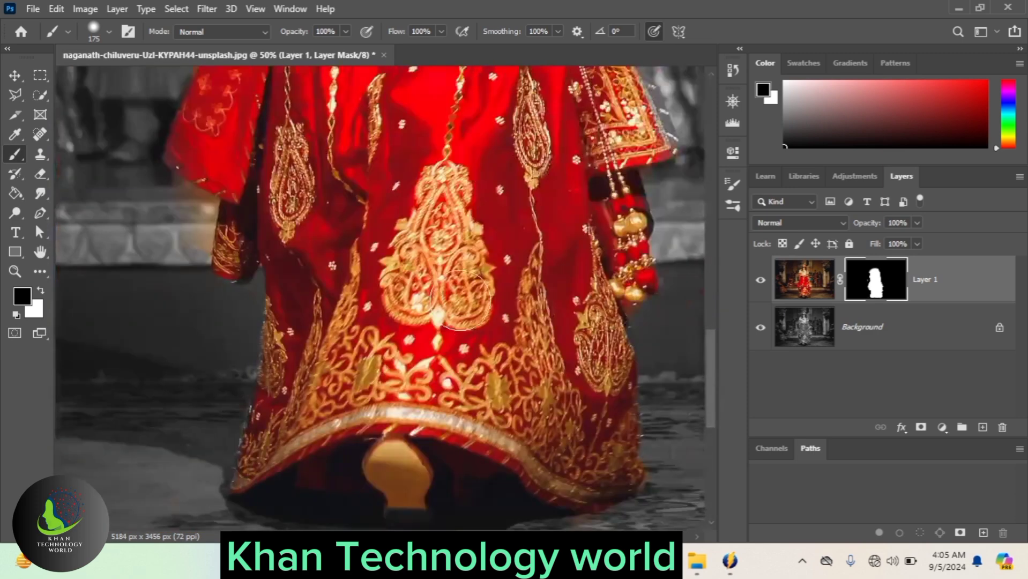
pyautogui.hscroll(-12, 460, 300)
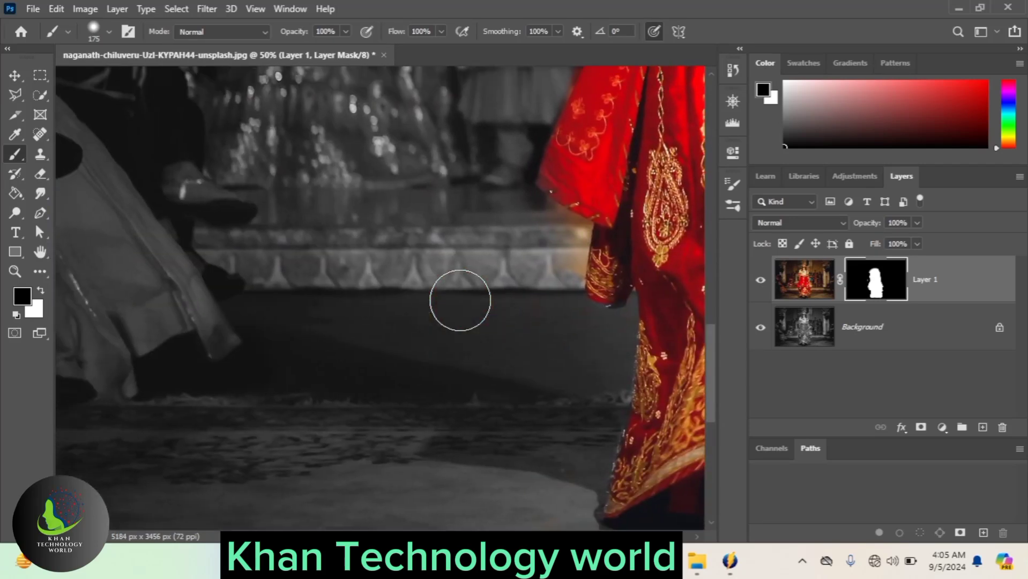
pyautogui.moveTo(598, 263)
pyautogui.mouseDown()
pyautogui.moveTo(555, 261)
pyautogui.moveTo(563, 241)
pyautogui.moveTo(536, 227)
pyautogui.moveTo(539, 267)
pyautogui.mouseUp()
pyautogui.scroll(5, 539, 266)
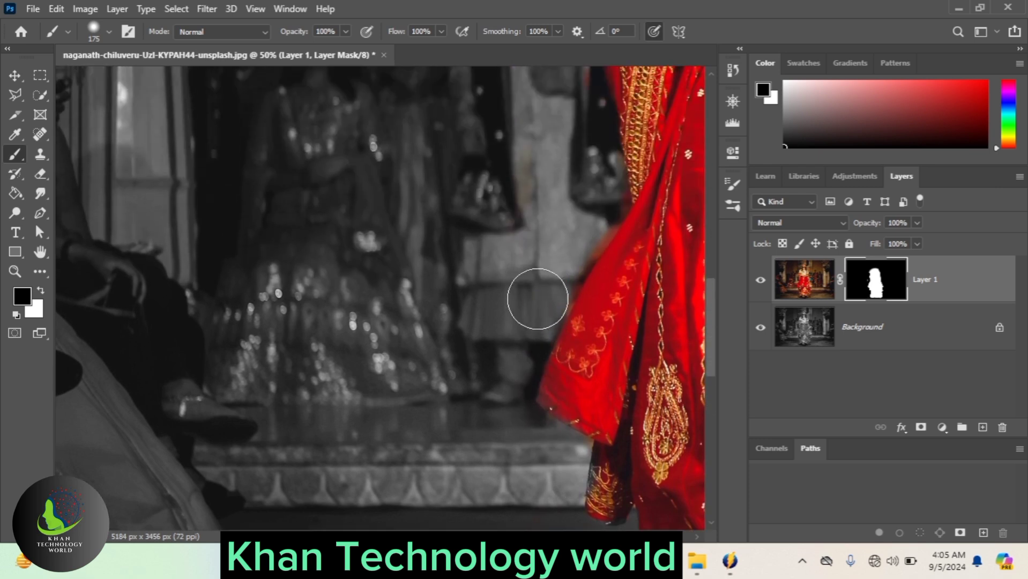
pyautogui.scroll(3, 585, 202)
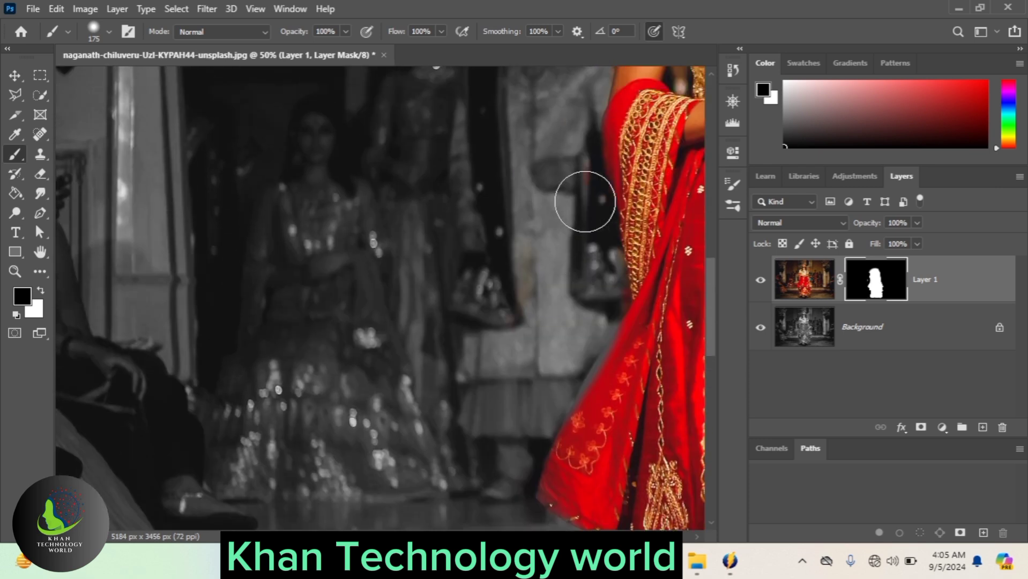
pyautogui.scroll(3, 585, 231)
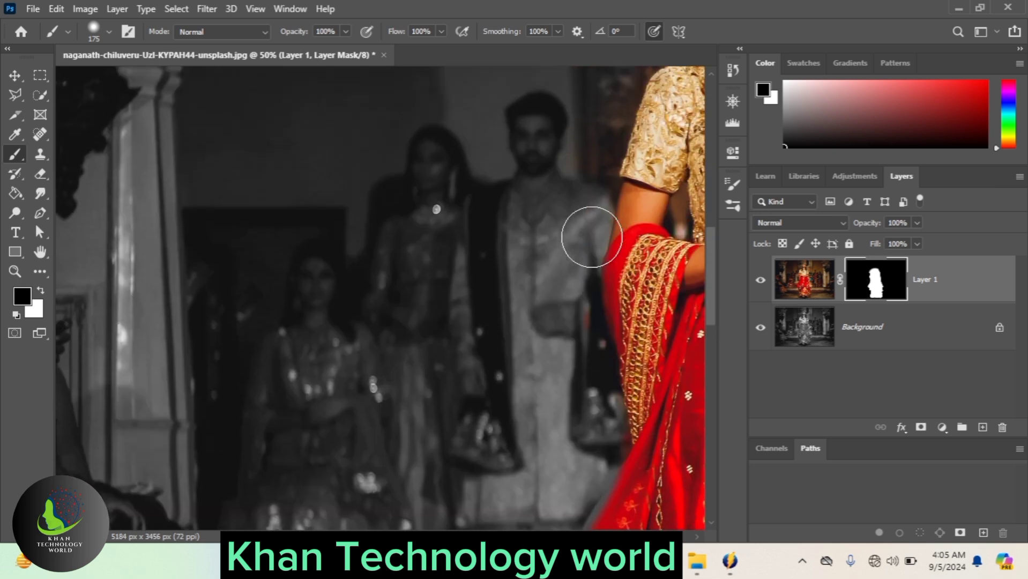
pyautogui.hscroll(4, 525, 190)
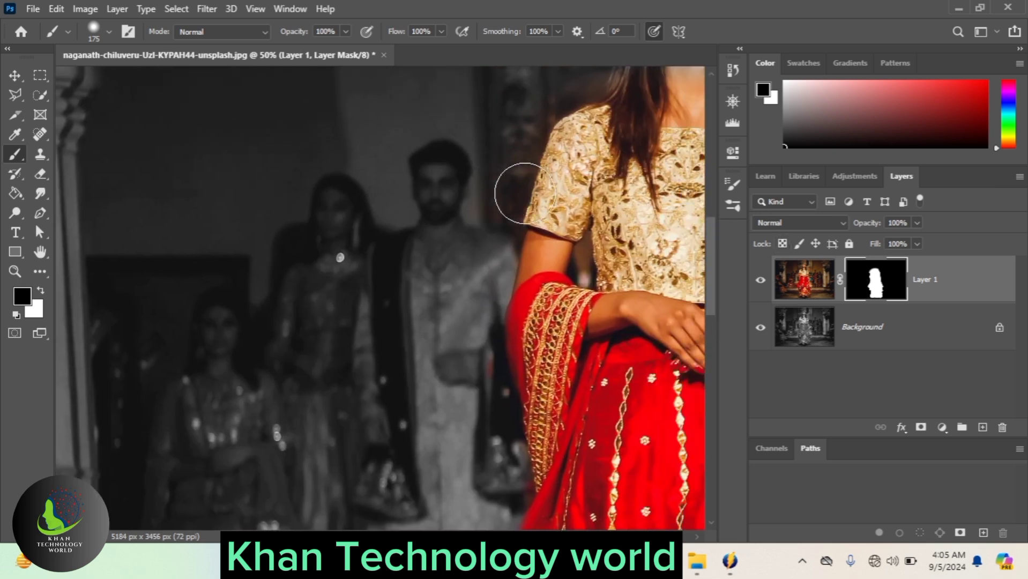
pyautogui.scroll(2, 525, 190)
pyautogui.moveTo(455, 187)
pyautogui.mouseDown()
pyautogui.moveTo(448, 179)
pyautogui.moveTo(467, 161)
pyautogui.moveTo(433, 193)
pyautogui.moveTo(398, 255)
pyautogui.mouseUp()
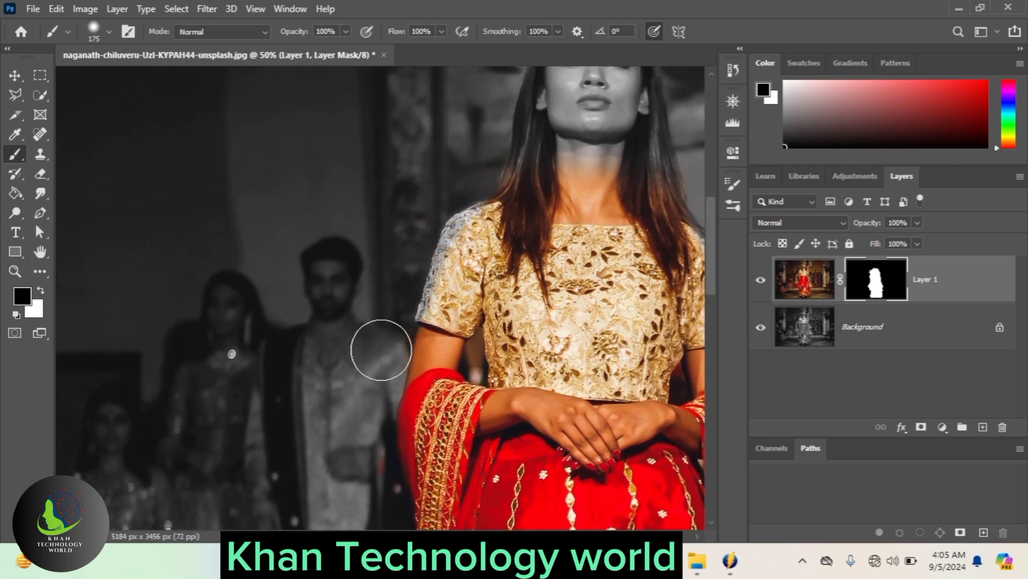
# - Paint white on Layer 1's mask along the hanging red scarf's outer edge with a 50 px brush to restore its color
pyautogui.hscroll(-1, 630, 248)
pyautogui.hscroll(3, 630, 248)
pyautogui.scroll(-1, 630, 248)
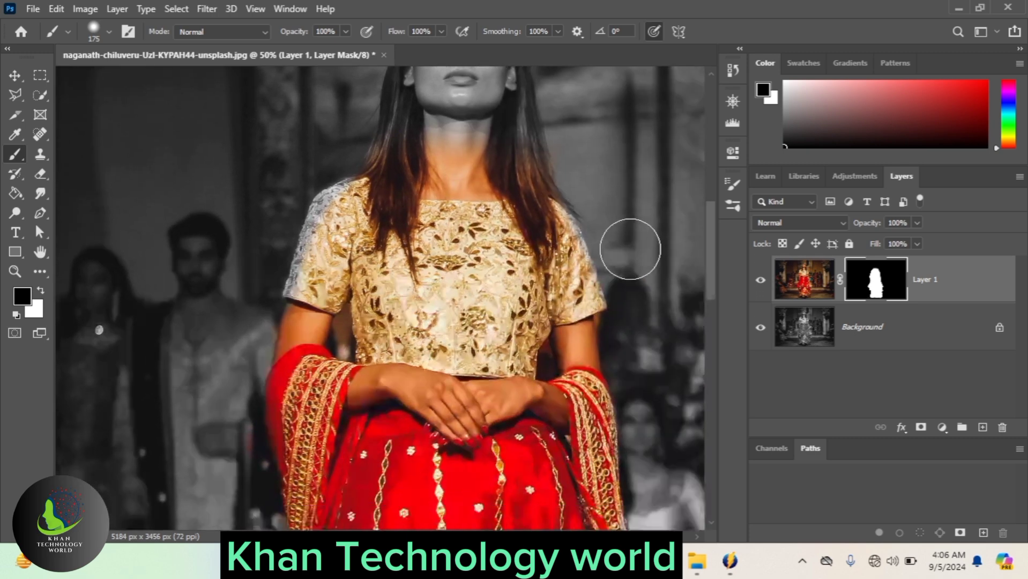
pyautogui.scroll(-4, 542, 358)
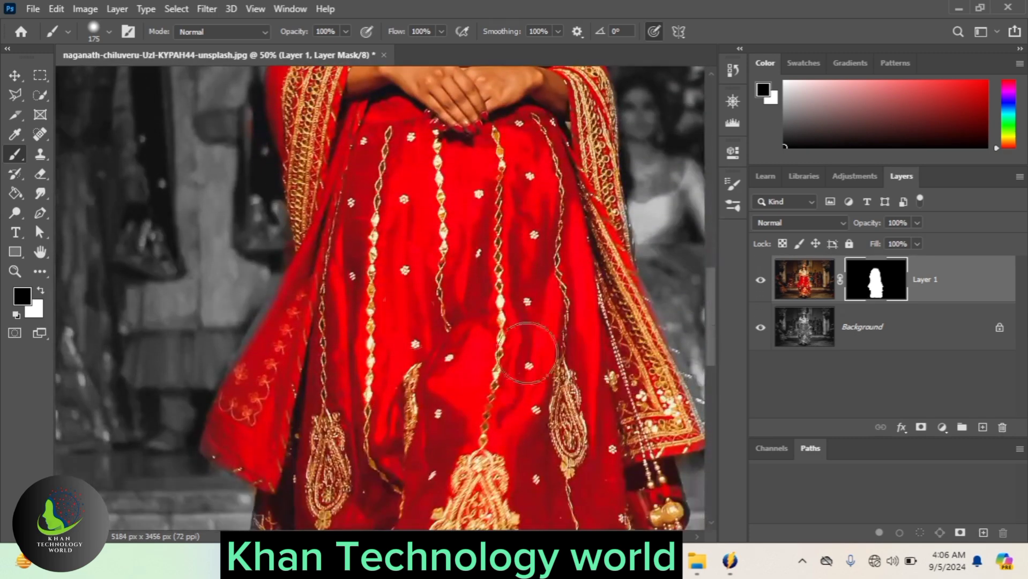
pyautogui.hscroll(-2, 329, 320)
pyautogui.hscroll(-4, 330, 325)
pyautogui.press(']')
pyautogui.press(']')
pyautogui.press(']')
pyautogui.press('[')
pyautogui.press('[')
pyautogui.press('[')
pyautogui.press('[')
pyautogui.press('[')
pyautogui.press('[')
pyautogui.press('[')
pyautogui.press('[')
pyautogui.press('[')
pyautogui.press('[')
pyautogui.press('[')
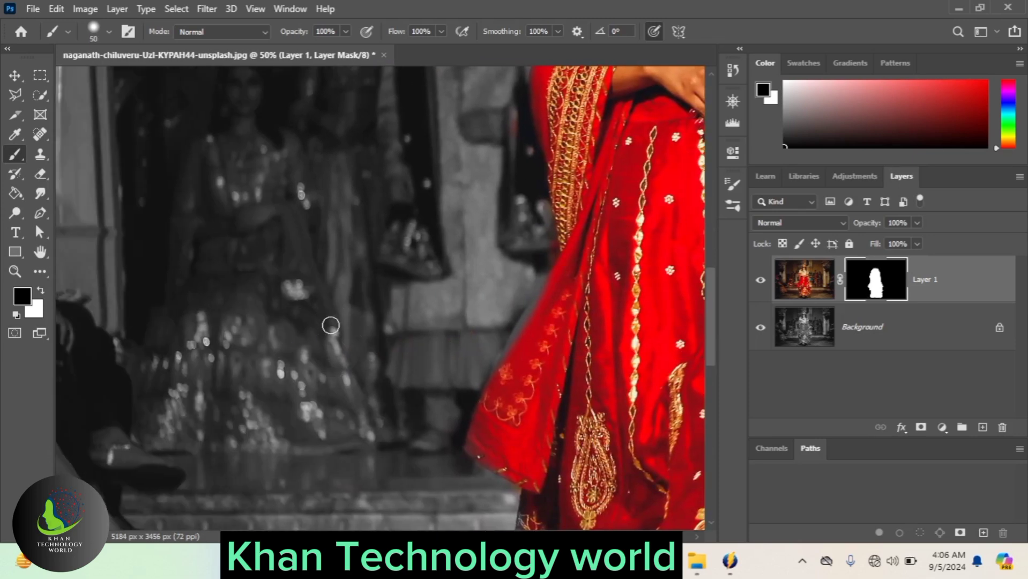
pyautogui.press('x')
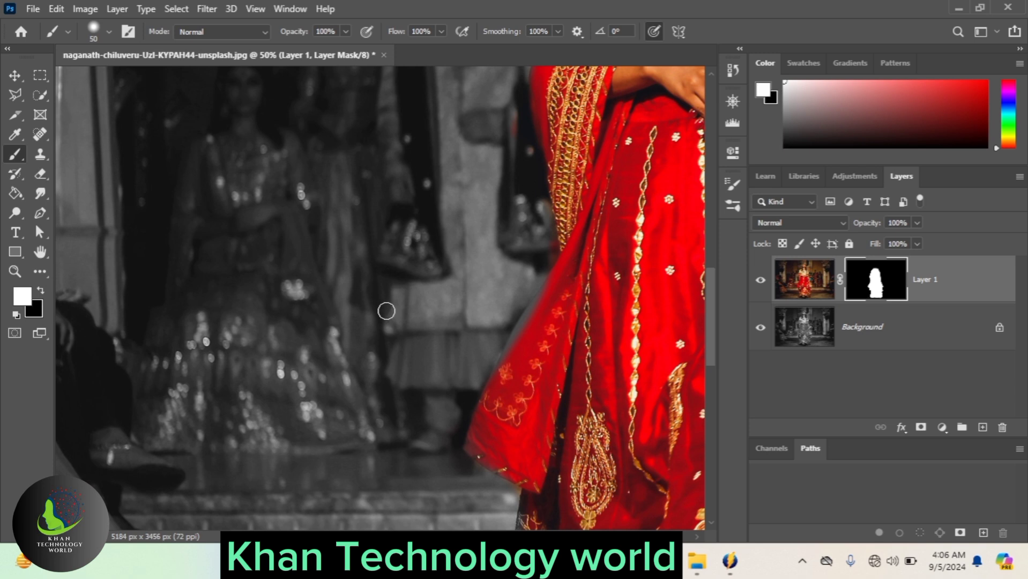
pyautogui.moveTo(553, 277)
pyautogui.mouseDown()
pyautogui.moveTo(478, 434)
pyautogui.moveTo(503, 471)
pyautogui.mouseUp()
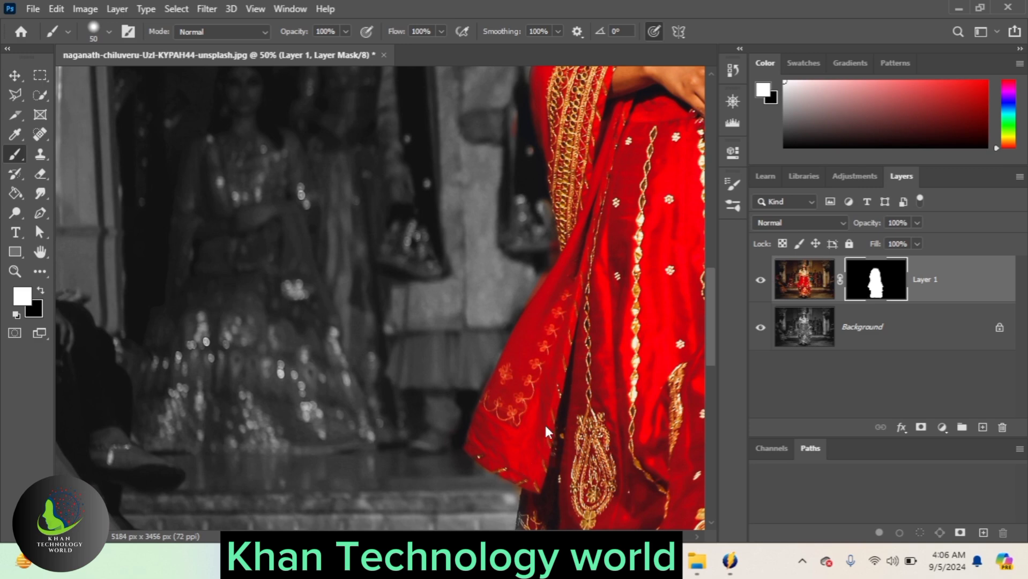
# - Paint white on Layer 1's mask over the faded border of the gold-embroidered scarf and the beads of its tassel
pyautogui.hscroll(6, 545, 425)
pyautogui.scroll(-4, 545, 425)
pyautogui.scroll(3, 556, 291)
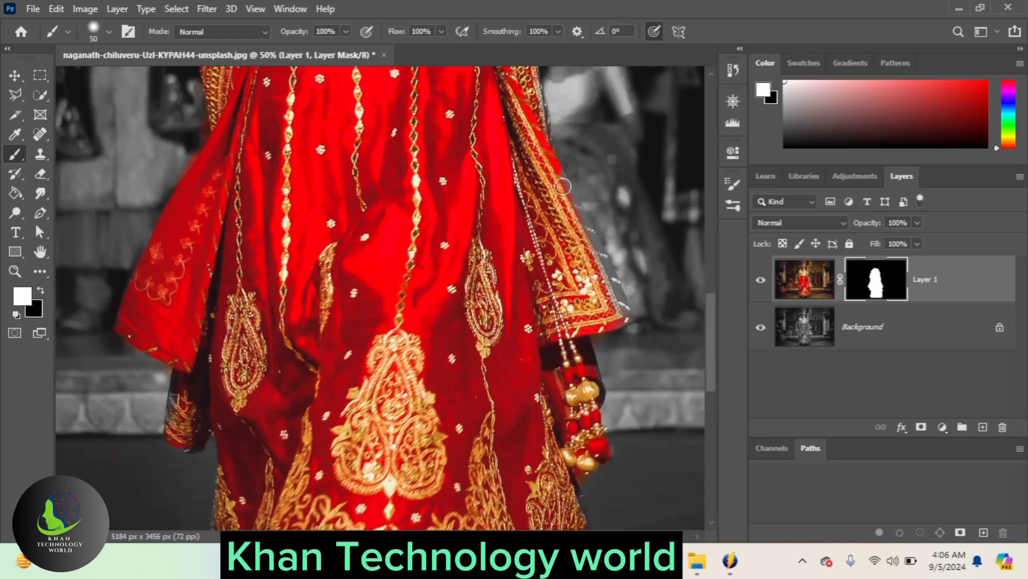
pyautogui.moveTo(579, 220); pyautogui.dragTo(624, 315)
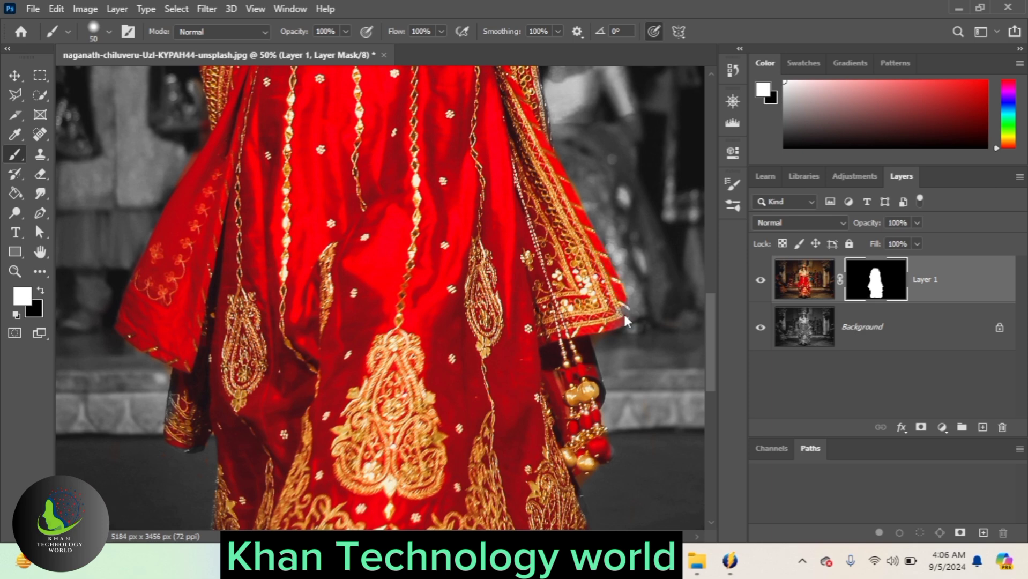
pyautogui.scroll(-3, 573, 318)
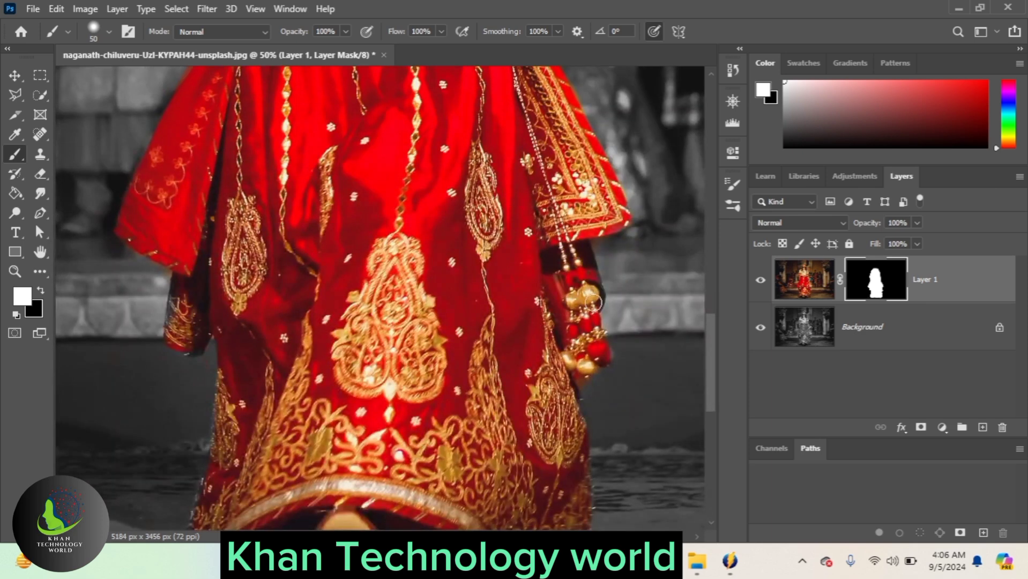
pyautogui.moveTo(588, 274); pyautogui.dragTo(600, 292)
pyautogui.scroll(-3, 596, 305)
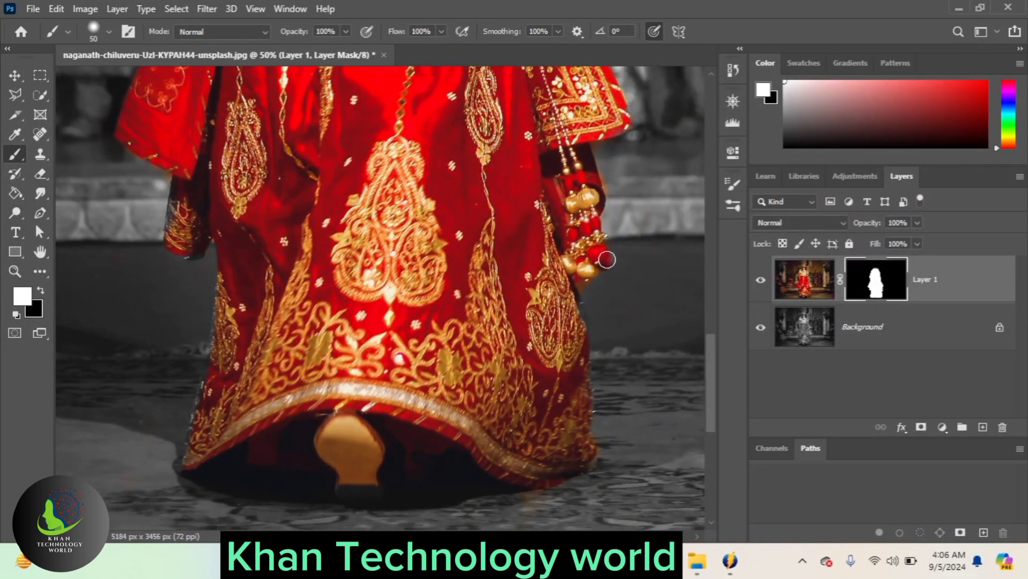
# - Restore the cuff and the skirt's side edge with white on Layer 1's mask, and paint black over the spill around the cuff
pyautogui.scroll(-3, 514, 332)
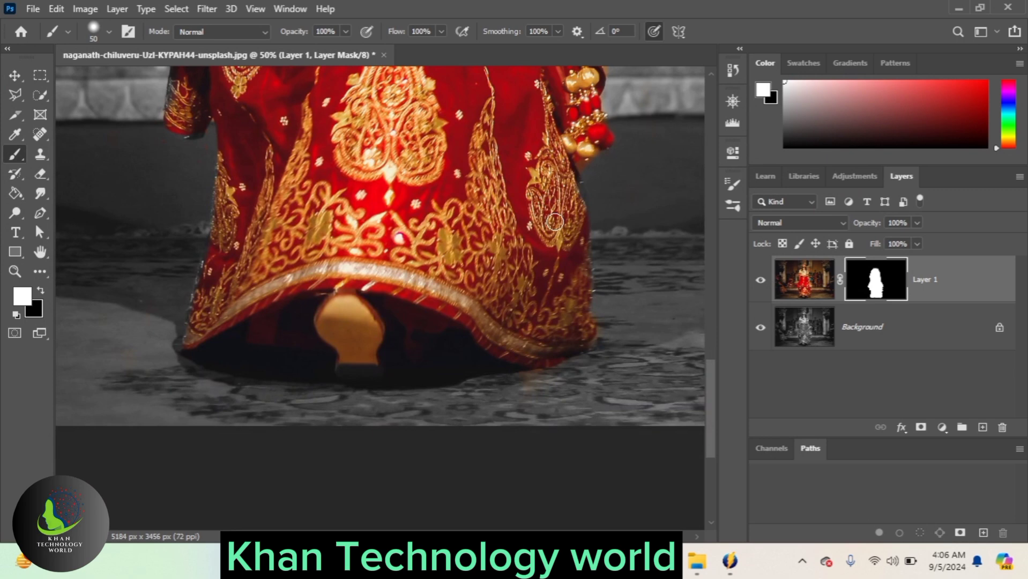
pyautogui.scroll(5, 442, 259)
pyautogui.scroll(-3, 280, 321)
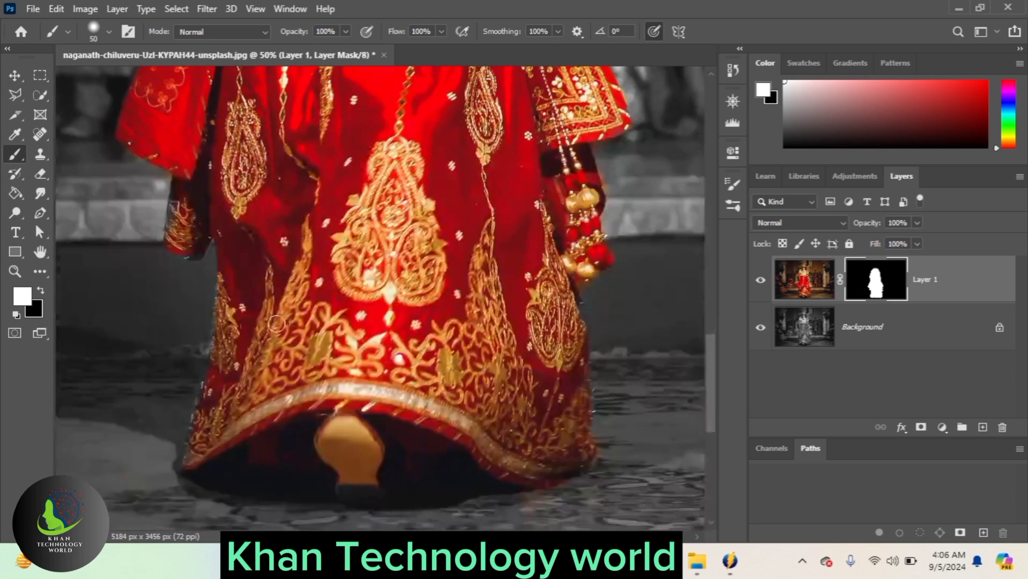
pyautogui.moveTo(168, 219)
pyautogui.mouseDown()
pyautogui.moveTo(177, 182)
pyautogui.moveTo(172, 238)
pyautogui.moveTo(183, 251)
pyautogui.moveTo(205, 248)
pyautogui.moveTo(182, 274)
pyautogui.moveTo(200, 250)
pyautogui.mouseUp()
pyautogui.press('x')
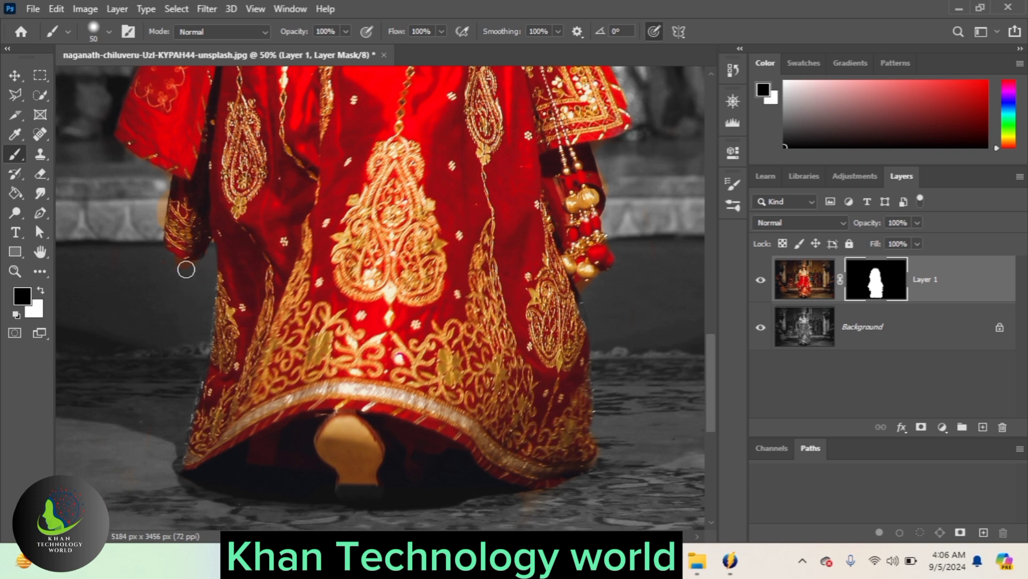
pyautogui.moveTo(181, 268)
pyautogui.mouseDown()
pyautogui.moveTo(208, 267)
pyautogui.moveTo(192, 273)
pyautogui.moveTo(160, 256)
pyautogui.moveTo(150, 233)
pyautogui.moveTo(158, 186)
pyautogui.moveTo(153, 223)
pyautogui.moveTo(175, 230)
pyautogui.mouseUp()
pyautogui.press('x')
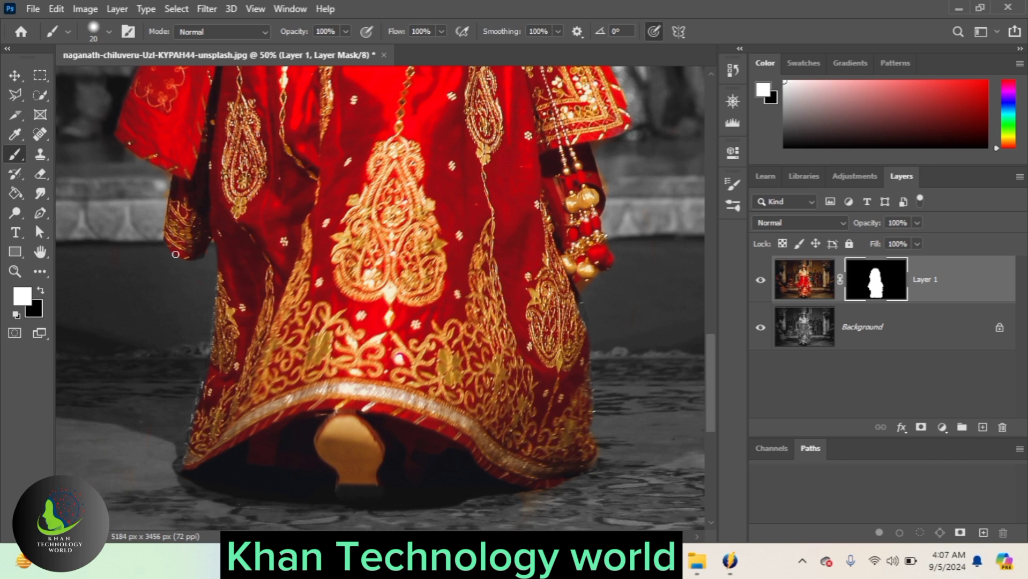
pyautogui.scroll(-3, 184, 238)
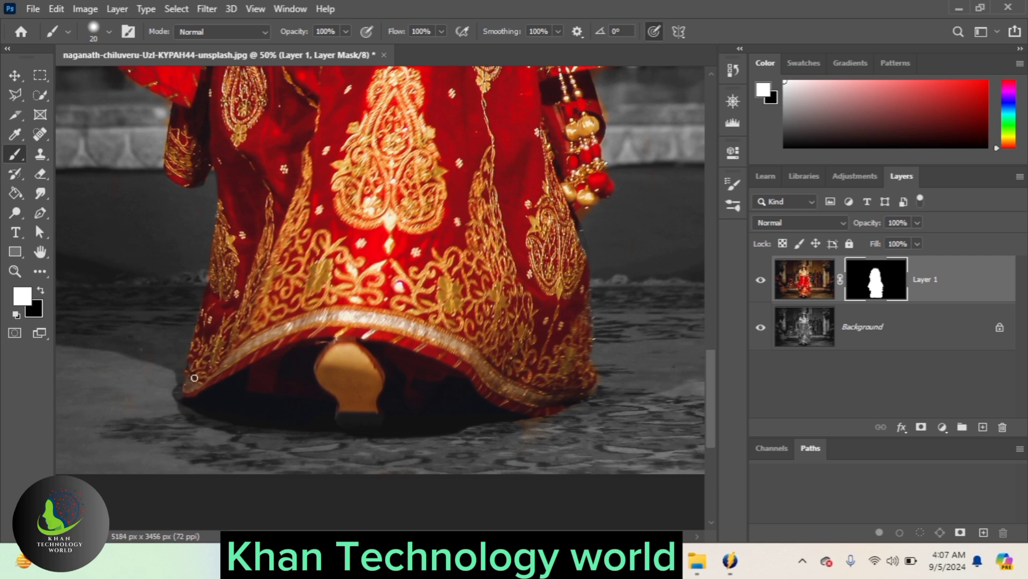
# - Touch up the gold-embroidered scarf's outer edge on Layer 1's mask with a 20 px brush, using white for the scarf and black for the spill
pyautogui.scroll(10, 322, 316)
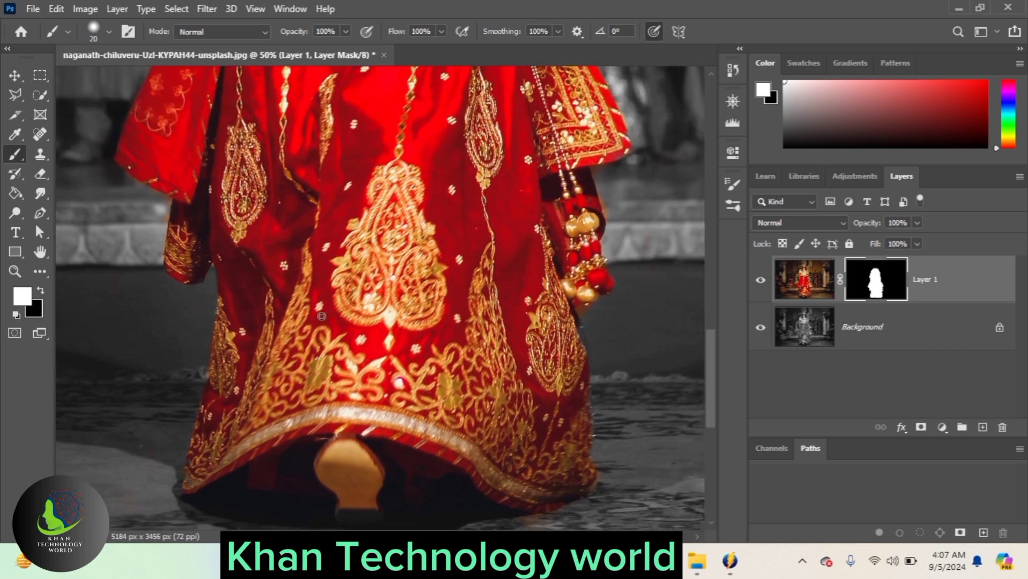
pyautogui.scroll(5, 321, 316)
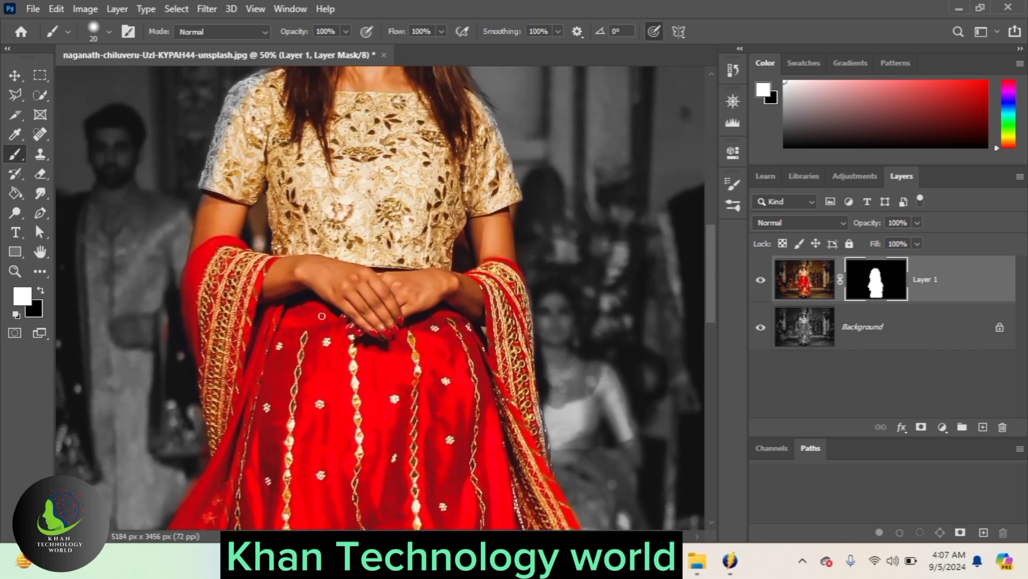
pyautogui.scroll(-2, 240, 367)
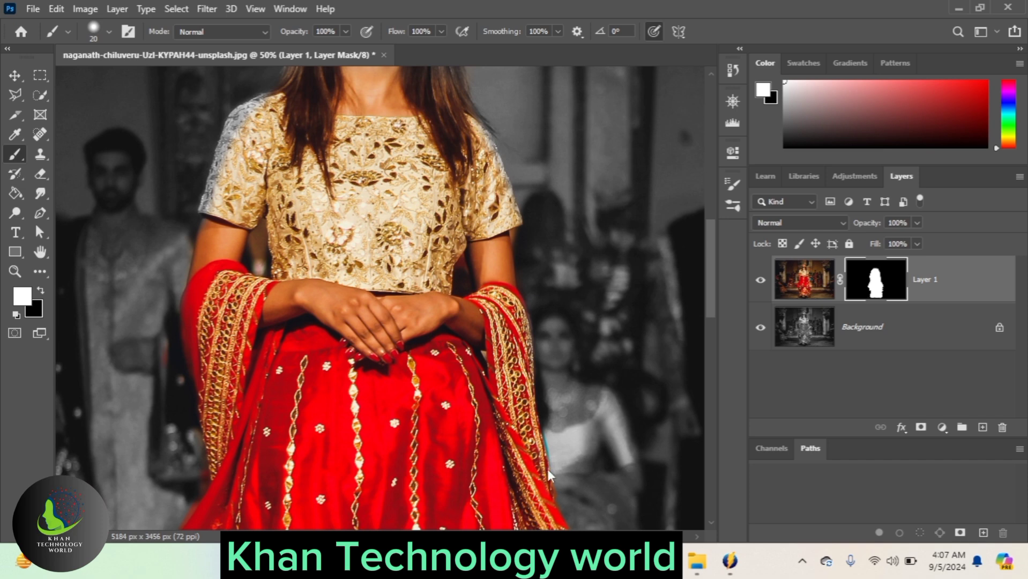
pyautogui.press('x')
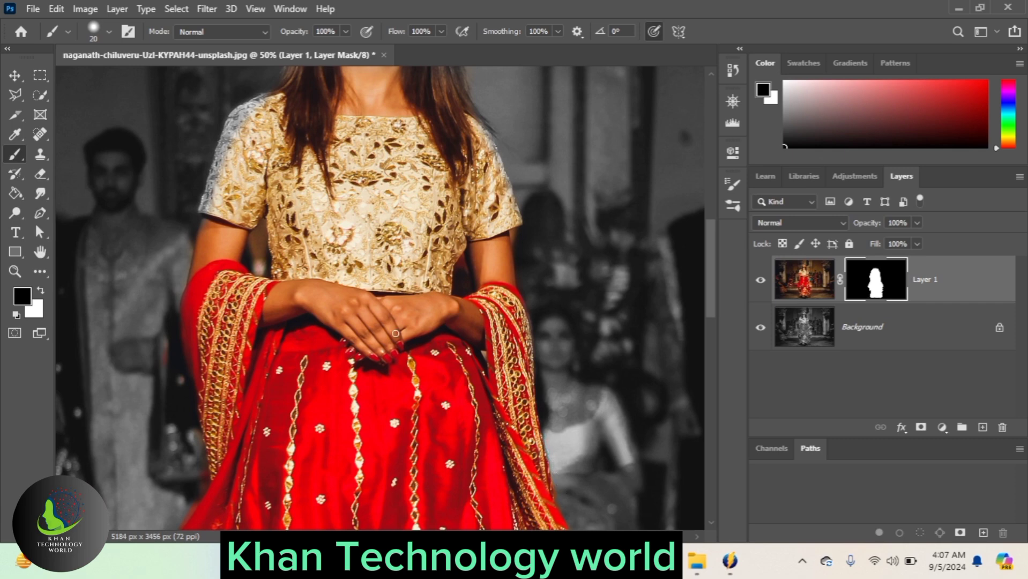
# - Paint black on Layer 1's mask with a 70 px brush over the model's hands, arms, neck and hair
pyautogui.scroll(5, 395, 334)
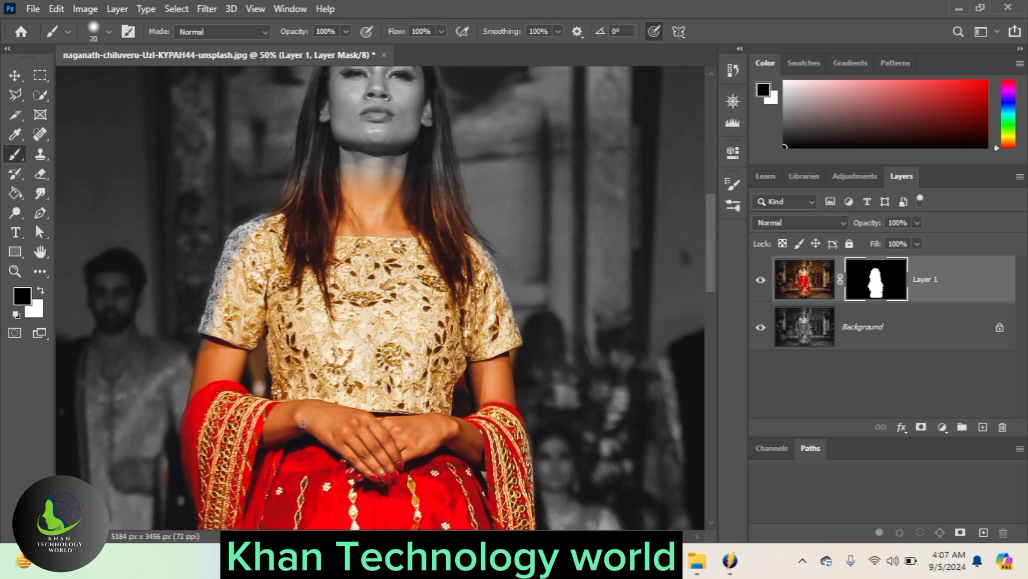
pyautogui.press('x')
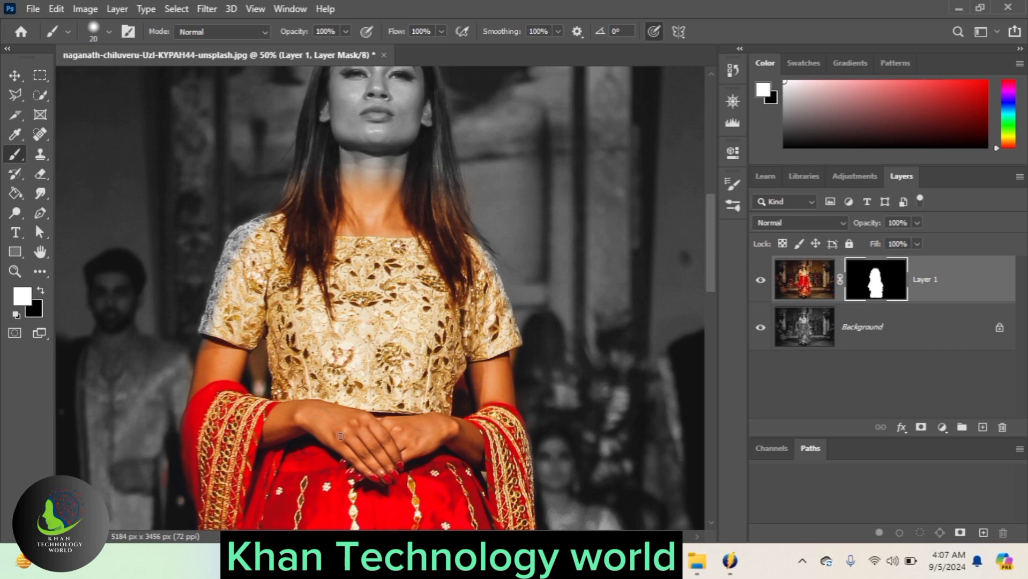
pyautogui.press('x')
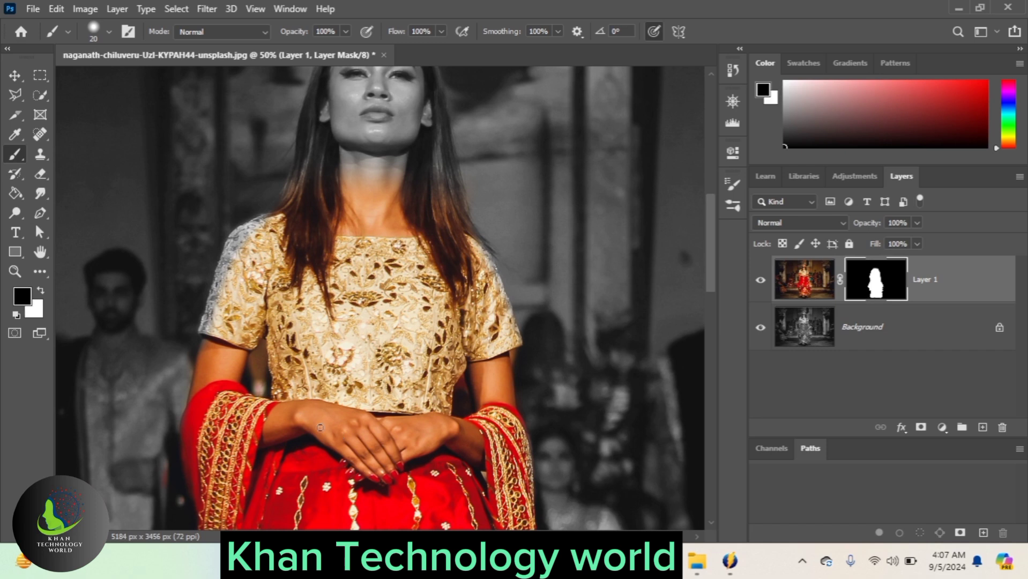
pyautogui.press(']')
pyautogui.press(']')
pyautogui.moveTo(334, 424)
pyautogui.mouseDown()
pyautogui.moveTo(294, 410)
pyautogui.moveTo(277, 416)
pyautogui.moveTo(268, 446)
pyautogui.moveTo(291, 415)
pyautogui.moveTo(280, 409)
pyautogui.moveTo(377, 425)
pyautogui.moveTo(377, 435)
pyautogui.moveTo(293, 443)
pyautogui.moveTo(395, 476)
pyautogui.moveTo(403, 462)
pyautogui.moveTo(368, 467)
pyautogui.moveTo(399, 501)
pyautogui.moveTo(375, 458)
pyautogui.moveTo(450, 415)
pyautogui.moveTo(341, 435)
pyautogui.mouseUp()
pyautogui.moveTo(434, 423)
pyautogui.mouseDown()
pyautogui.moveTo(480, 441)
pyautogui.moveTo(480, 454)
pyautogui.moveTo(454, 411)
pyautogui.moveTo(477, 455)
pyautogui.moveTo(501, 393)
pyautogui.moveTo(483, 370)
pyautogui.moveTo(484, 388)
pyautogui.moveTo(525, 358)
pyautogui.moveTo(505, 368)
pyautogui.moveTo(515, 409)
pyautogui.moveTo(505, 391)
pyautogui.mouseUp()
pyautogui.moveTo(466, 361)
pyautogui.mouseDown()
pyautogui.moveTo(273, 370)
pyautogui.moveTo(225, 356)
pyautogui.moveTo(186, 393)
pyautogui.moveTo(216, 336)
pyautogui.moveTo(208, 351)
pyautogui.moveTo(234, 355)
pyautogui.moveTo(232, 378)
pyautogui.mouseUp()
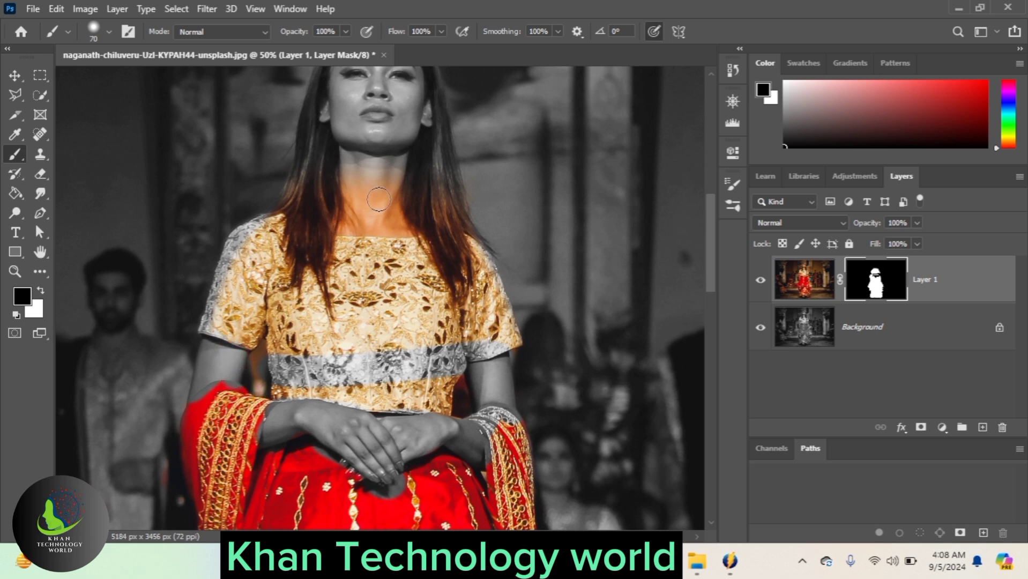
pyautogui.moveTo(359, 174)
pyautogui.mouseDown()
pyautogui.moveTo(357, 195)
pyautogui.moveTo(384, 210)
pyautogui.moveTo(391, 163)
pyautogui.moveTo(402, 220)
pyautogui.moveTo(334, 216)
pyautogui.moveTo(348, 207)
pyautogui.moveTo(375, 238)
pyautogui.moveTo(412, 231)
pyautogui.moveTo(301, 211)
pyautogui.mouseUp()
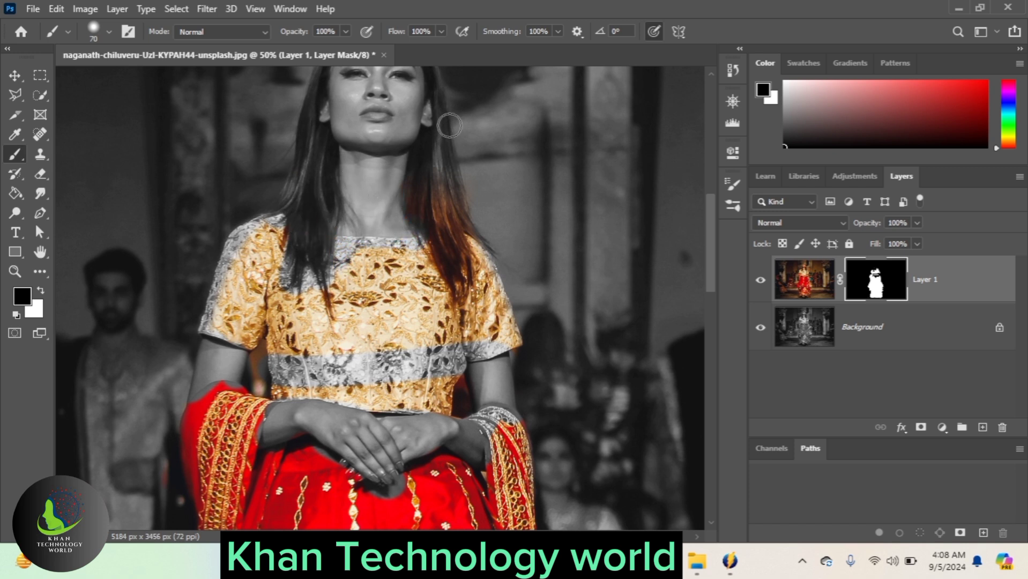
pyautogui.moveTo(442, 103)
pyautogui.mouseDown()
pyautogui.moveTo(462, 309)
pyautogui.moveTo(459, 254)
pyautogui.moveTo(412, 193)
pyautogui.moveTo(469, 310)
pyautogui.moveTo(436, 257)
pyautogui.moveTo(469, 264)
pyautogui.mouseUp()
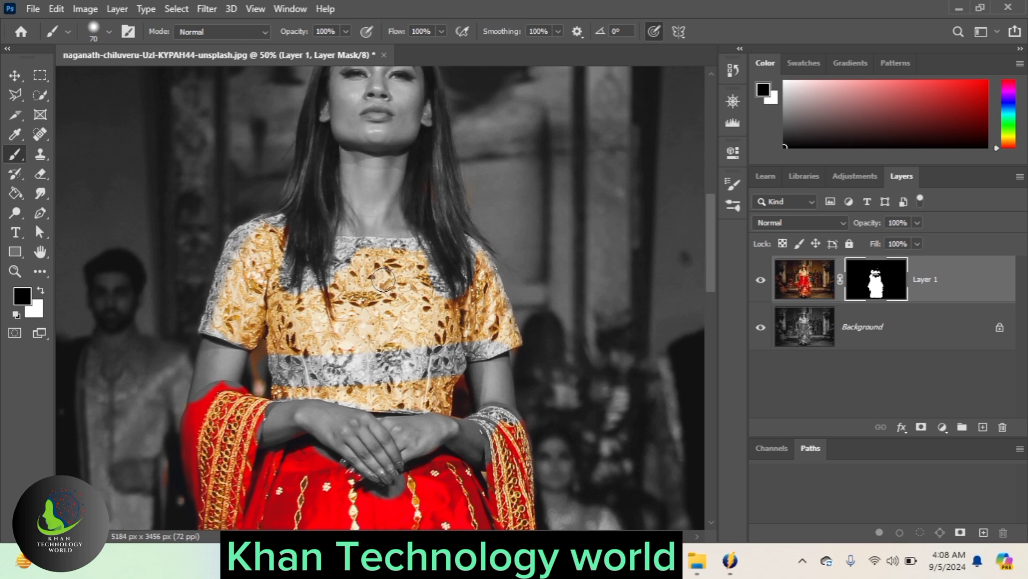
# - Paint white on Layer 1's mask over the blouse's neckline, faded sleeve and the gray band across its midsection
pyautogui.press('x')
pyautogui.moveTo(369, 248)
pyautogui.mouseDown()
pyautogui.moveTo(348, 247)
pyautogui.moveTo(413, 246)
pyautogui.moveTo(437, 295)
pyautogui.mouseUp()
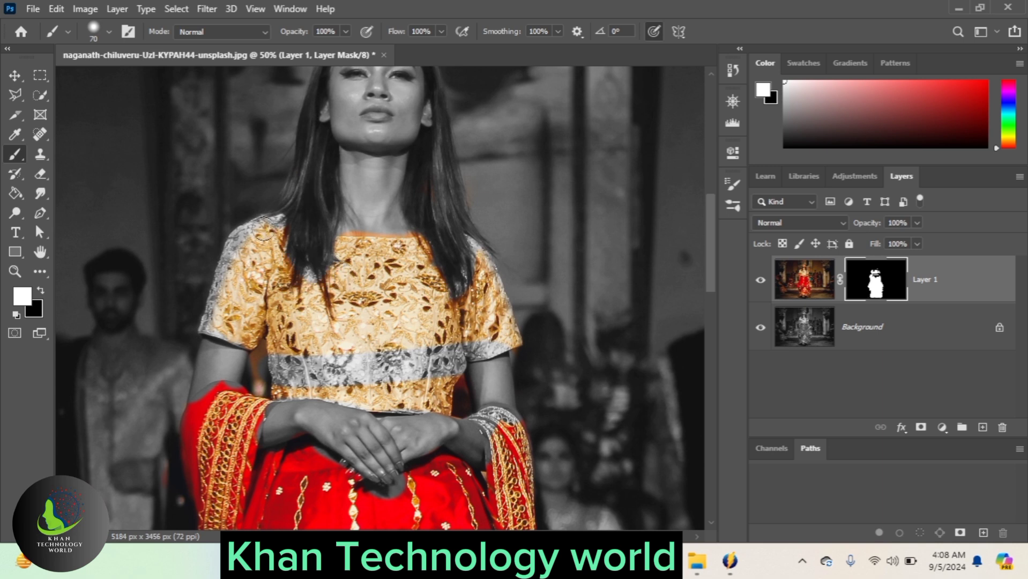
pyautogui.moveTo(250, 234)
pyautogui.mouseDown()
pyautogui.moveTo(206, 314)
pyautogui.moveTo(210, 334)
pyautogui.mouseUp()
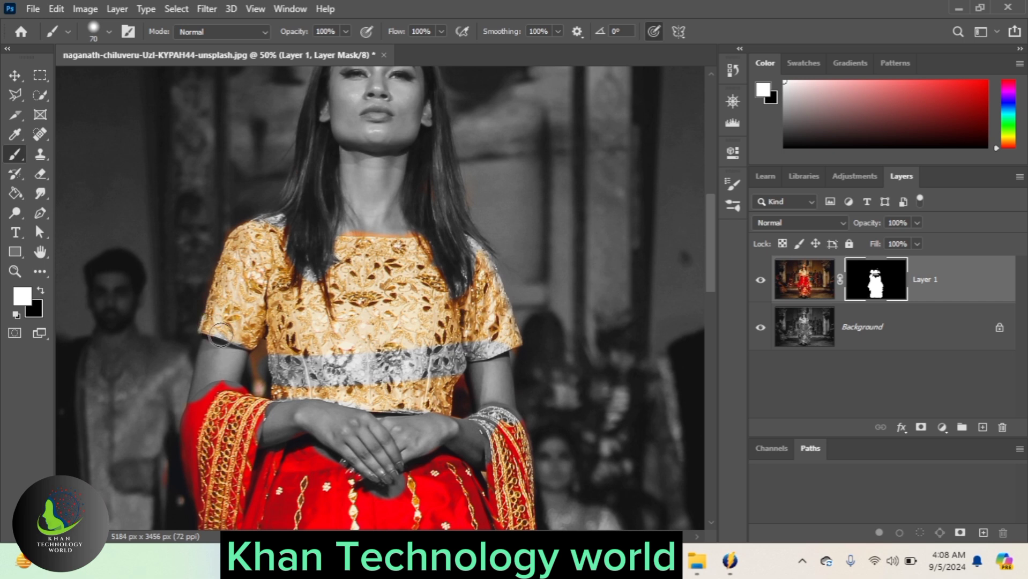
pyautogui.moveTo(287, 367)
pyautogui.mouseDown()
pyautogui.moveTo(378, 366)
pyautogui.moveTo(494, 341)
pyautogui.moveTo(445, 370)
pyautogui.moveTo(355, 385)
pyautogui.moveTo(275, 378)
pyautogui.moveTo(325, 379)
pyautogui.mouseUp()
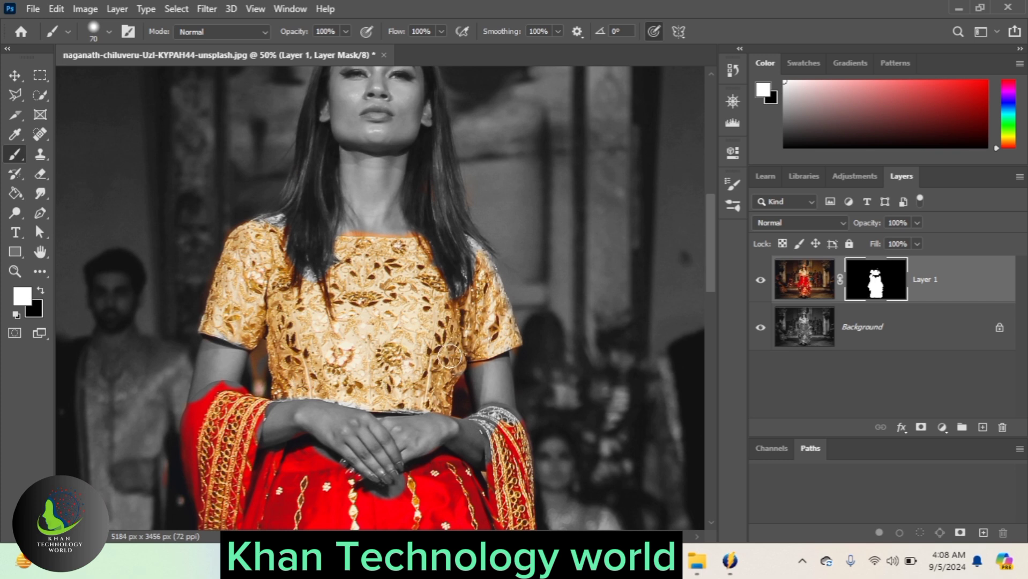
# - Paint black on Layer 1's mask over the color spill beside the waist and below the sleeve hem
pyautogui.press('x')
pyautogui.moveTo(278, 377)
pyautogui.mouseDown()
pyautogui.moveTo(253, 360)
pyautogui.moveTo(257, 382)
pyautogui.moveTo(260, 367)
pyautogui.mouseUp()
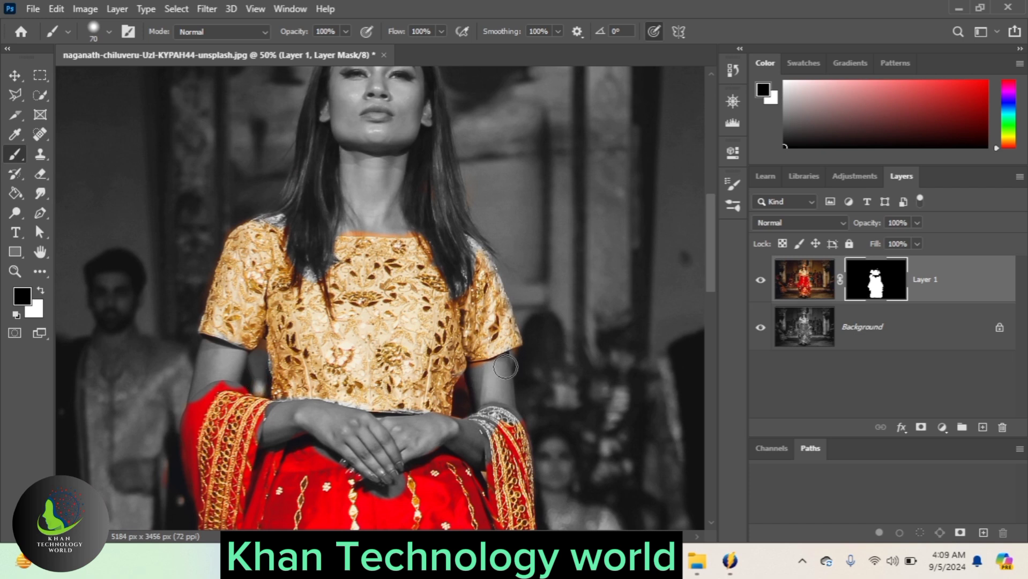
pyautogui.moveTo(539, 351)
pyautogui.mouseDown()
pyautogui.moveTo(486, 401)
pyautogui.moveTo(480, 371)
pyautogui.moveTo(464, 407)
pyautogui.mouseUp()
# - Refine the blouse's side edge and sleeve hem on Layer 1's mask with a 30 px brush, painting white over the fabric
pyautogui.press('[')
pyautogui.press('[')
pyautogui.press('[')
pyautogui.press('[')
pyautogui.press('[')
pyautogui.press('[')
pyautogui.press('[')
pyautogui.press('x')
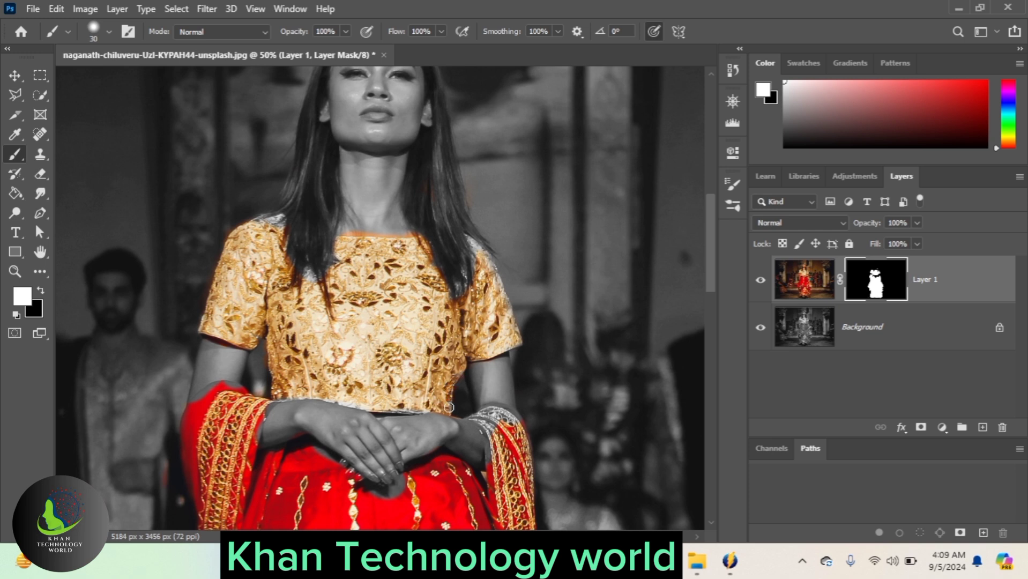
pyautogui.moveTo(449, 407)
pyautogui.mouseDown()
pyautogui.moveTo(472, 364)
pyautogui.moveTo(522, 327)
pyautogui.moveTo(513, 346)
pyautogui.mouseUp()
pyautogui.press('x')
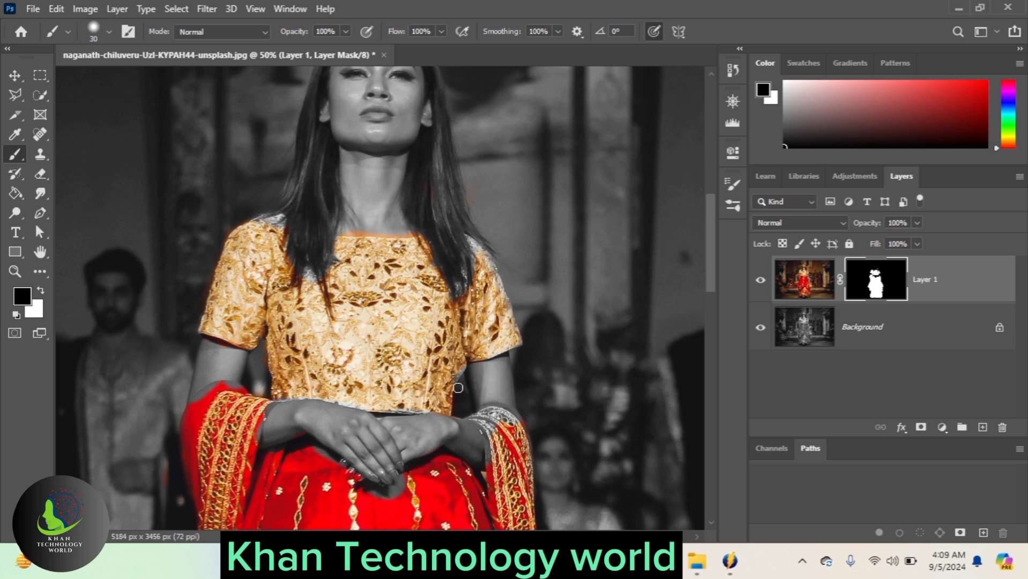
# - Touch up the sleeve's outer edge on Layer 1's mask, using white for the fabric and black for the spill
pyautogui.press('x')
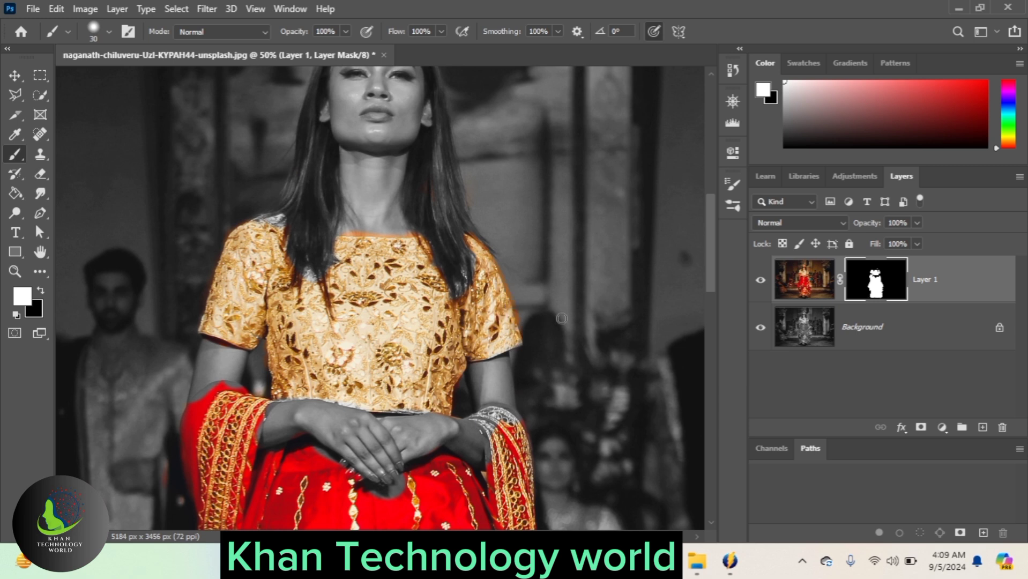
pyautogui.press('x')
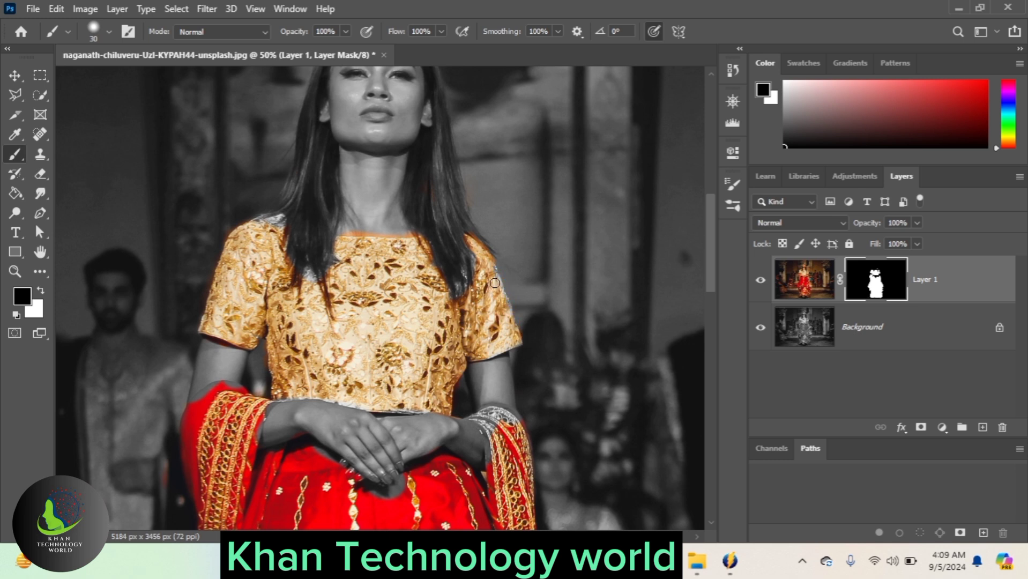
pyautogui.press('x')
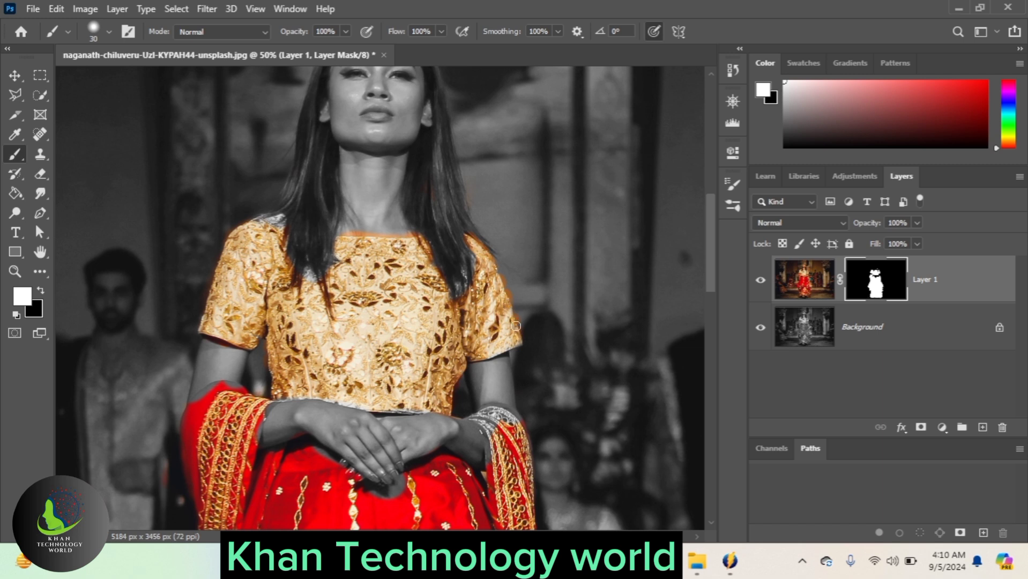
pyautogui.press('x')
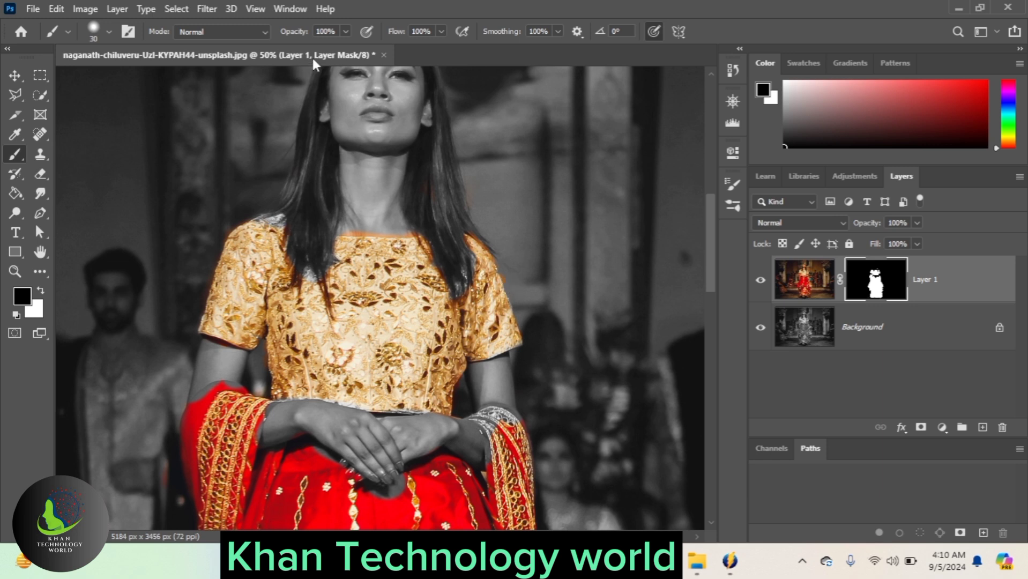
# - Set the brush flow to 41% and restore the blouse's faded shoulder on Layer 1's mask with an 80 px white brush
pyautogui.click(346, 32)
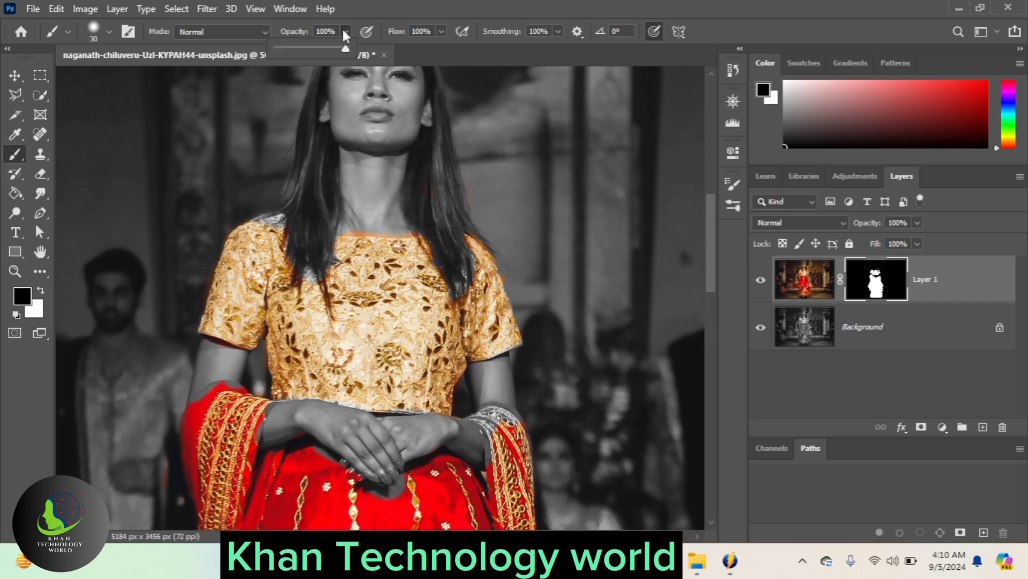
pyautogui.click(440, 32)
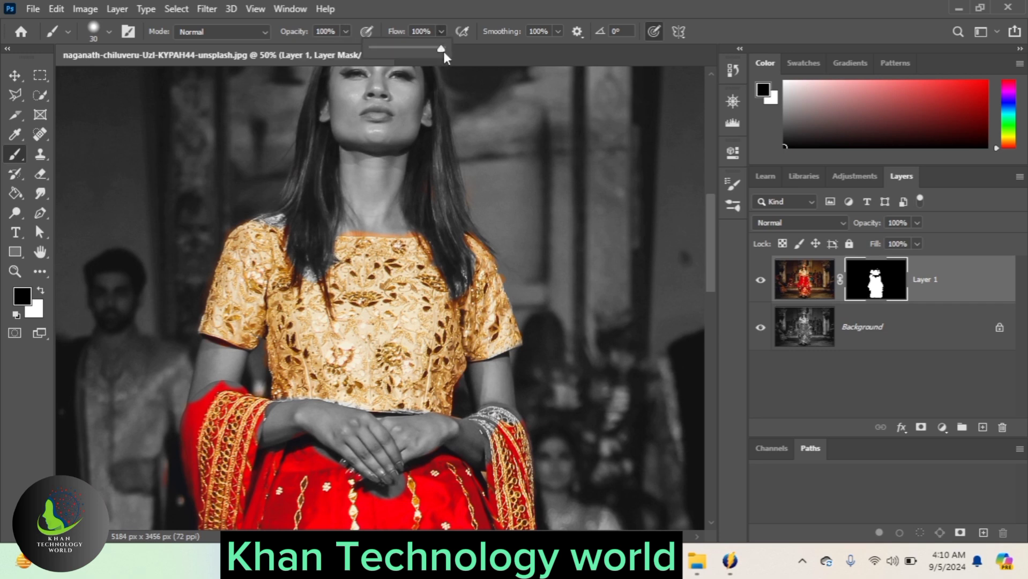
pyautogui.moveTo(417, 47); pyautogui.dragTo(400, 49)
pyautogui.click(279, 211)
pyautogui.press(']')
pyautogui.press(']')
pyautogui.press(']')
pyautogui.press(']')
pyautogui.press(']')
pyautogui.moveTo(272, 225)
pyautogui.mouseDown()
pyautogui.moveTo(293, 216)
pyautogui.moveTo(259, 240)
pyautogui.mouseUp()
pyautogui.press('x')
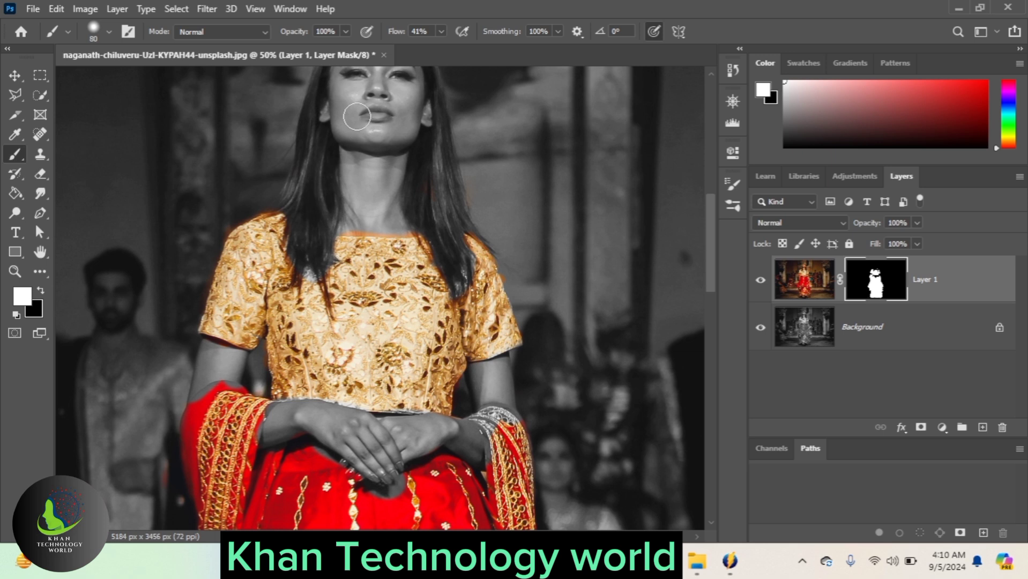
# - Set the brush opacity to 15% and paint white at 50 px over the gray patch between the hair ends on the blouse
pyautogui.click(345, 31)
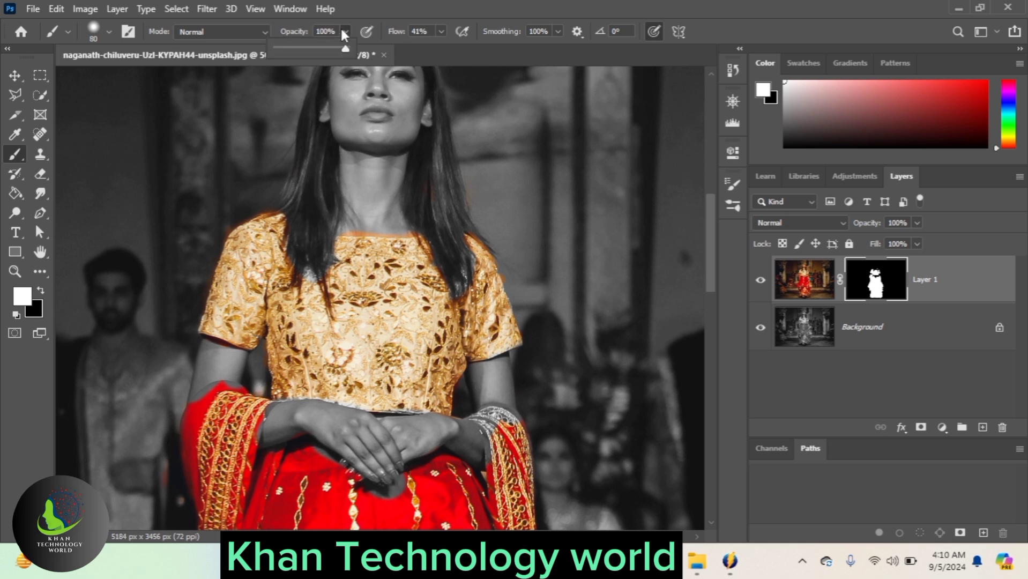
pyautogui.moveTo(341, 52); pyautogui.dragTo(287, 57)
pyautogui.press('x')
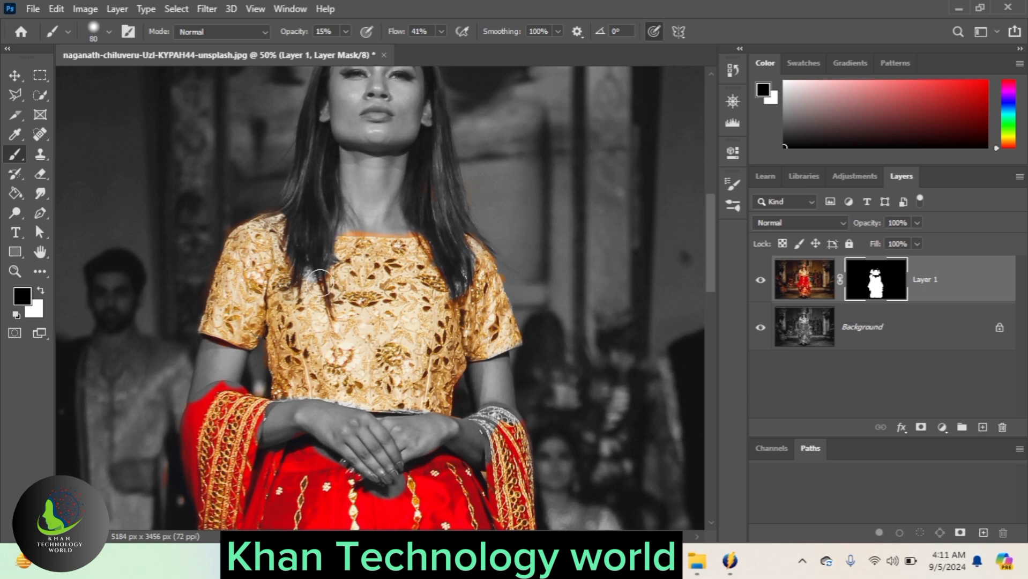
pyautogui.press('[')
pyautogui.press('[')
pyautogui.hotkey('ctrl', '+')
pyautogui.hotkey('ctrl', '+')
pyautogui.hotkey('ctrl', '+')
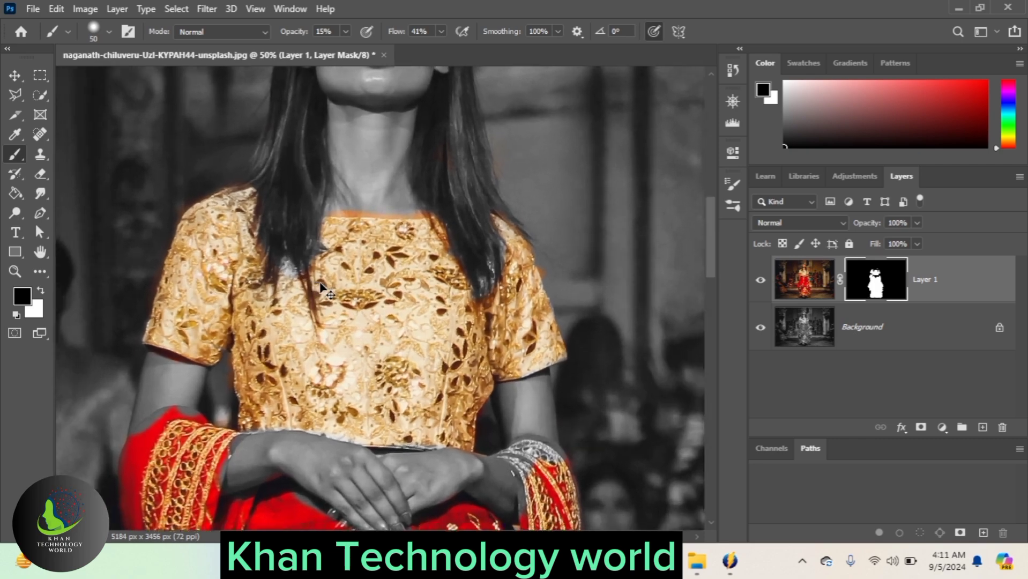
pyautogui.hscroll(4, 320, 283)
pyautogui.hscroll(4, 320, 283)
pyautogui.hscroll(-12, 319, 282)
pyautogui.press('x')
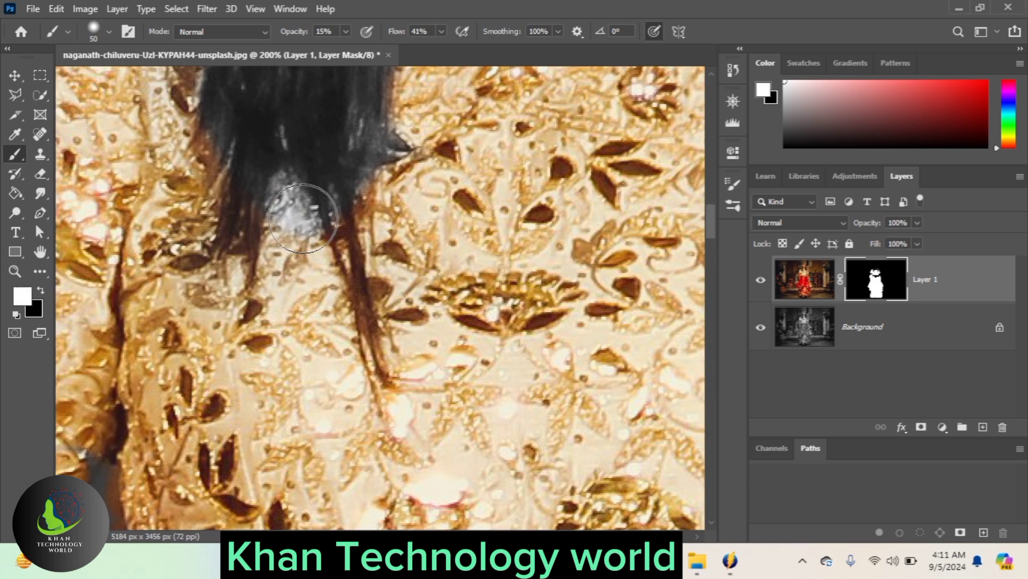
pyautogui.moveTo(292, 212)
pyautogui.mouseDown()
pyautogui.moveTo(334, 306)
pyautogui.moveTo(278, 202)
pyautogui.mouseUp()
# - Paint white lightly on Layer 1's mask over the gray end of the other hair lock beside the sleeve
pyautogui.hscroll(-1, 494, 252)
pyautogui.hscroll(8, 495, 253)
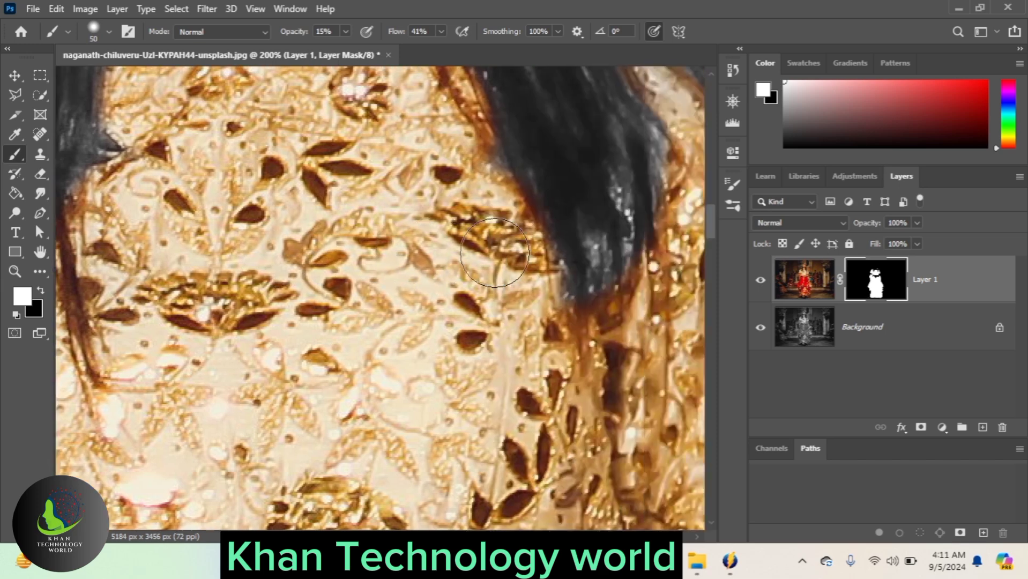
pyautogui.moveTo(423, 262)
pyautogui.mouseDown()
pyautogui.moveTo(413, 250)
pyautogui.moveTo(438, 209)
pyautogui.moveTo(450, 228)
pyautogui.mouseUp()
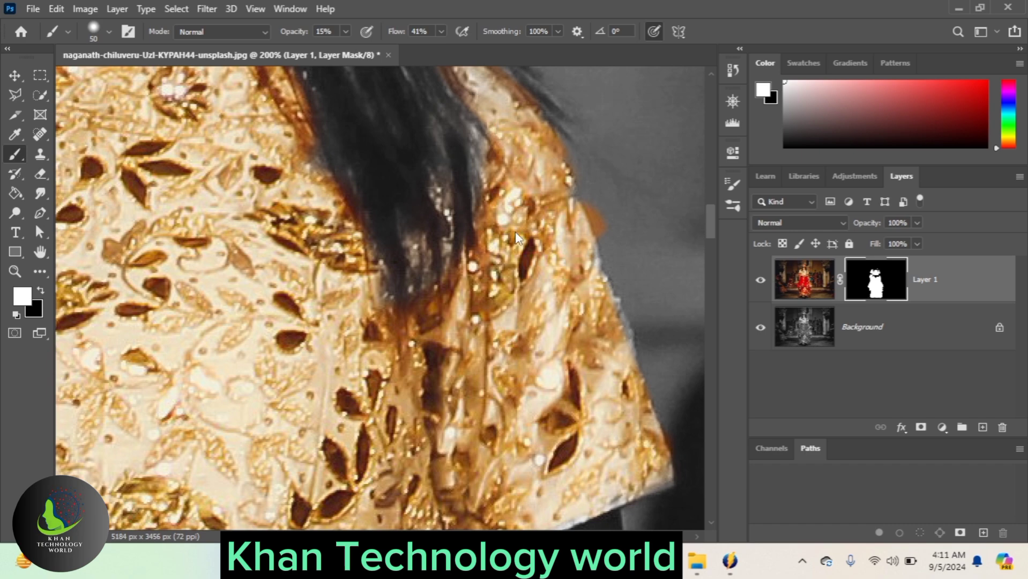
# - Examine the whole picture to check the colored outfit against the black-and-white surroundings
pyautogui.hotkey('ctrl', '-')
pyautogui.hotkey('ctrl', '-')
pyautogui.hotkey('ctrl', '-')
pyautogui.hotkey('ctrl', '-')
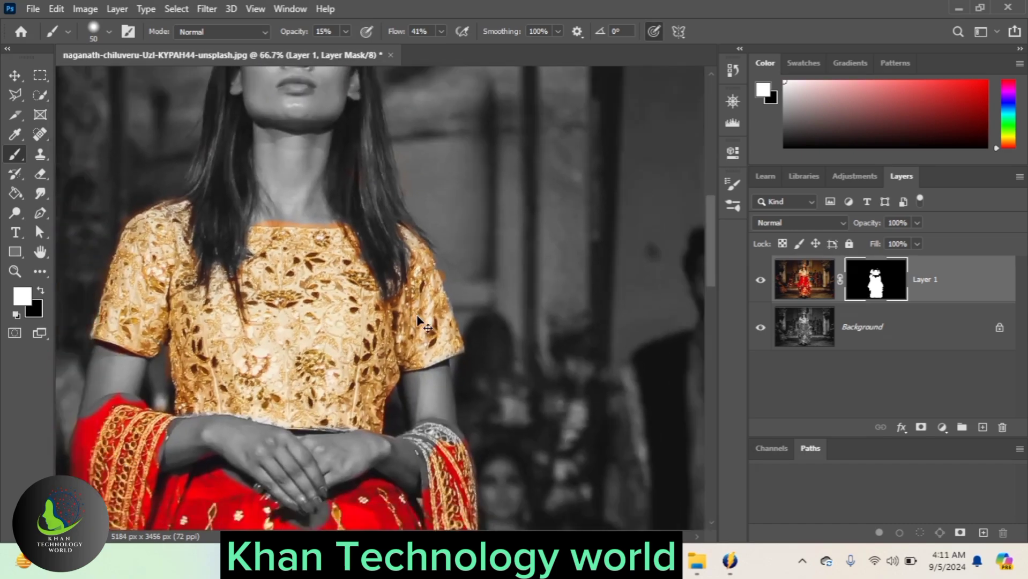
pyautogui.hotkey('ctrl', '-')
pyautogui.hotkey('ctrl', '-')
pyautogui.hotkey('ctrl', '-')
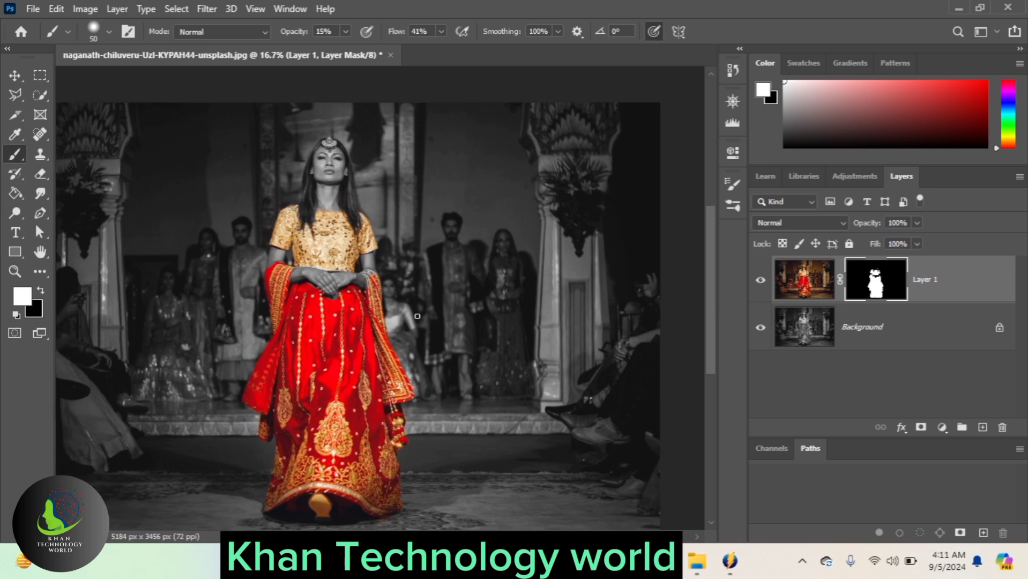
pyautogui.hotkey('ctrl', '-')
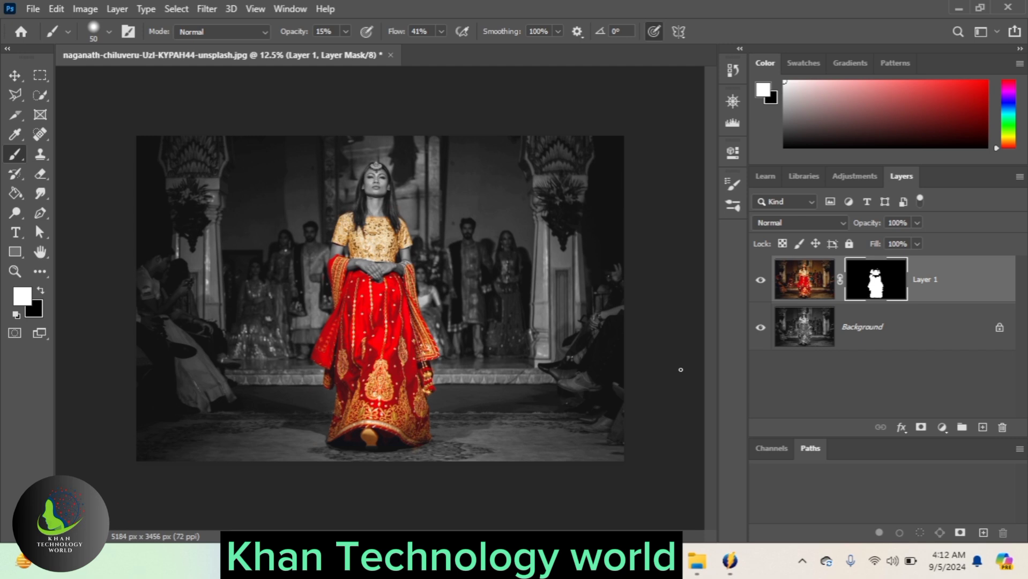
# - Try selecting the model's blouse and skirt with the Quick Selection tool, and clear the selection
pyautogui.click(40, 102)
pyautogui.click(82, 112)
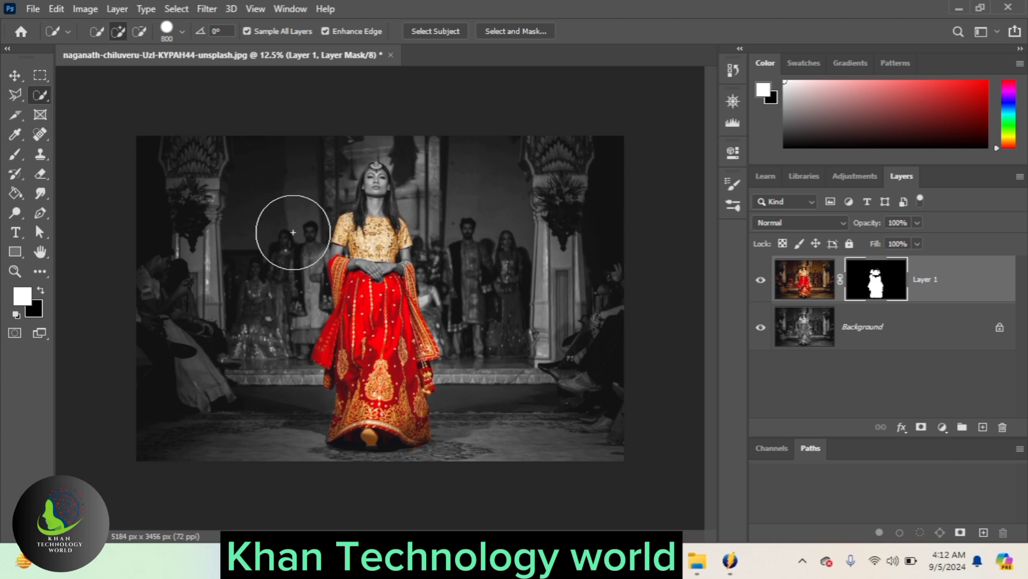
pyautogui.moveTo(372, 231); pyautogui.dragTo(385, 372)
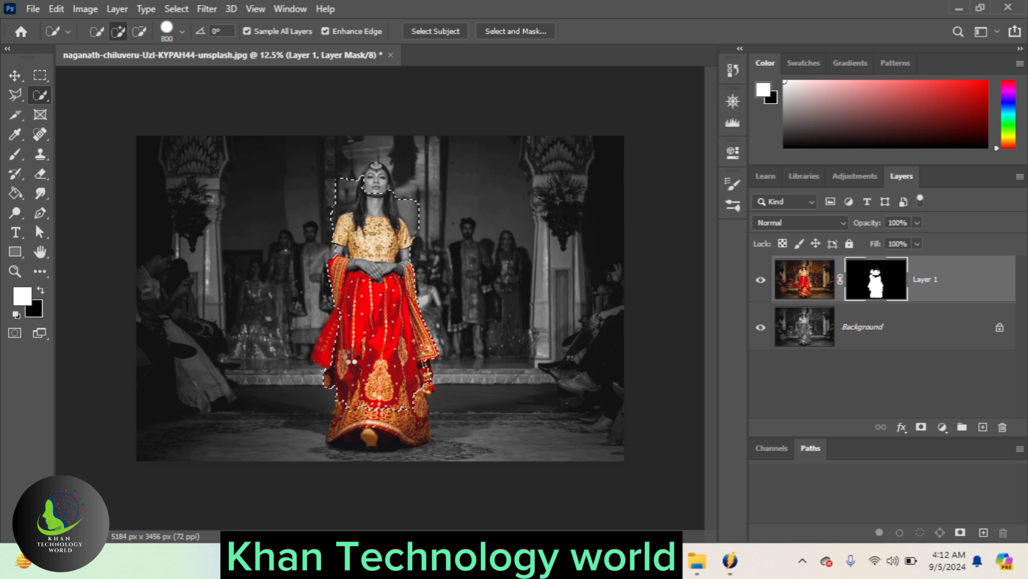
pyautogui.hotkey('ctrl', 'd')
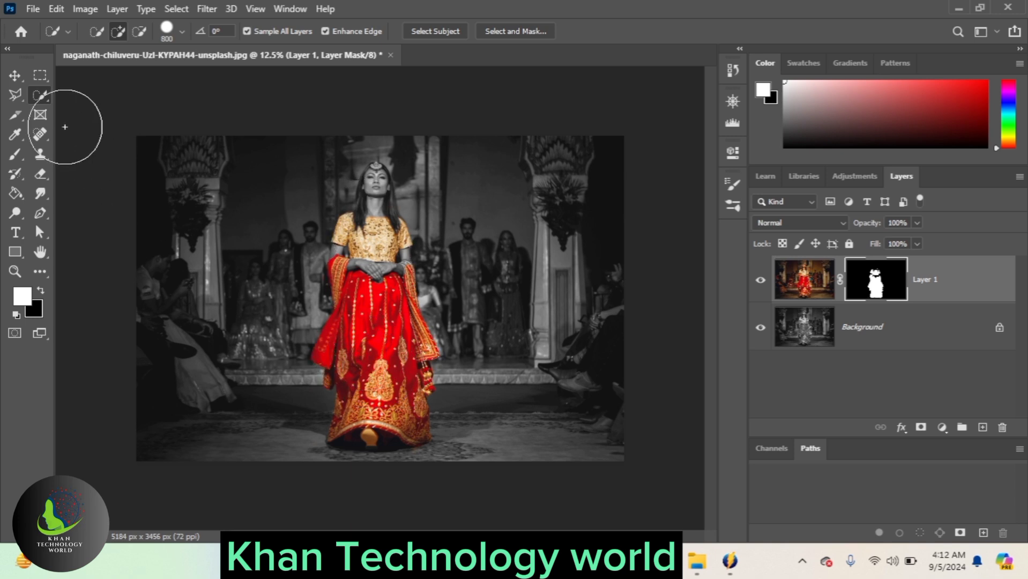
# - Select areas of the skirt, its lower border and the model's head with the Magic Wand tool
pyautogui.rightClick(41, 94)
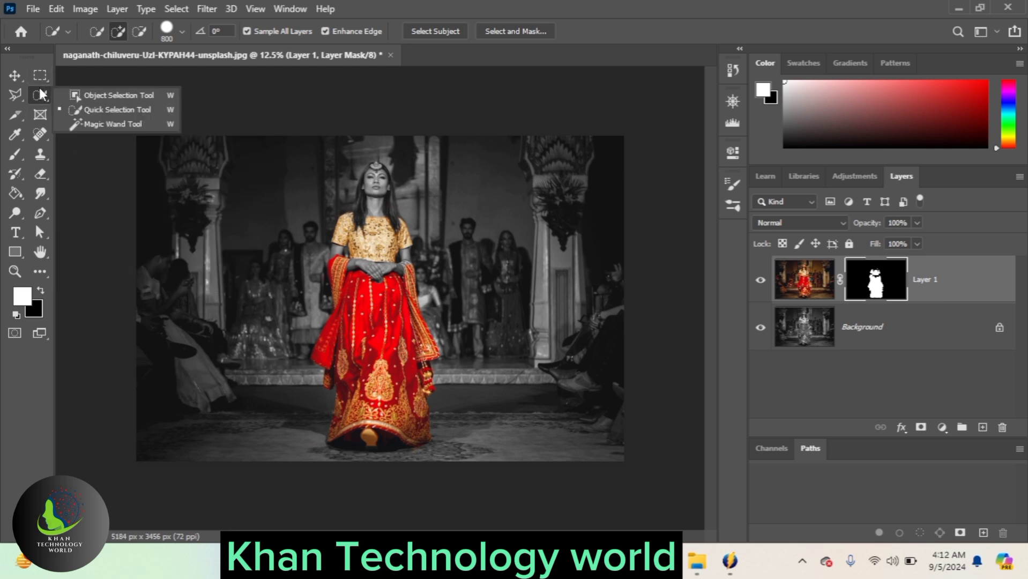
pyautogui.click(108, 124)
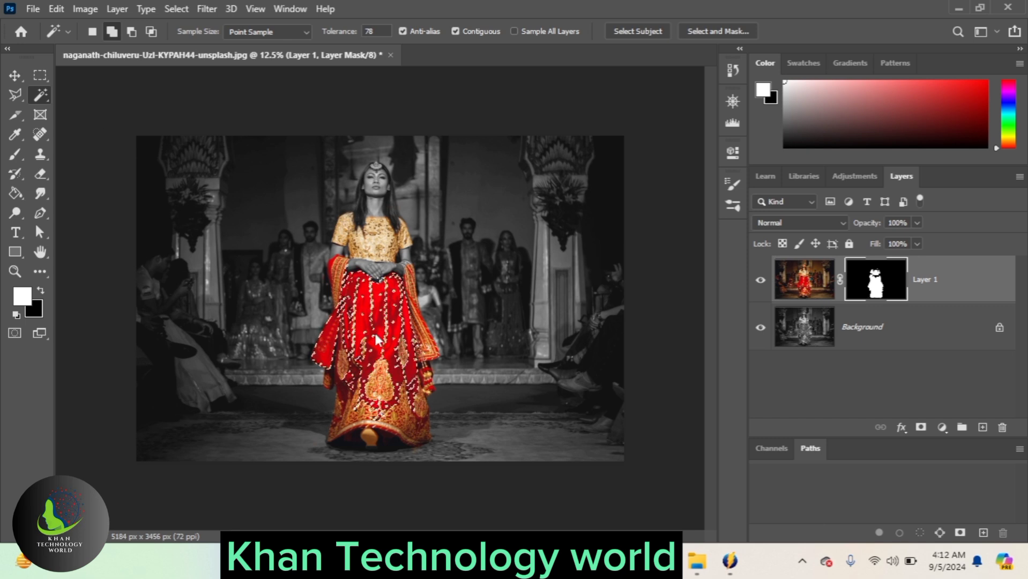
pyautogui.click(357, 417)
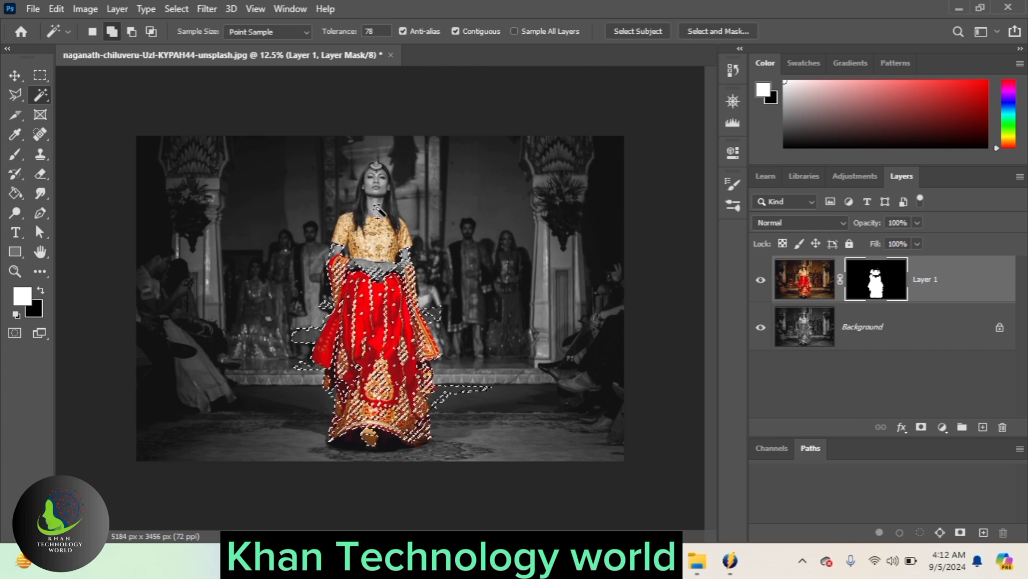
pyautogui.click(378, 171)
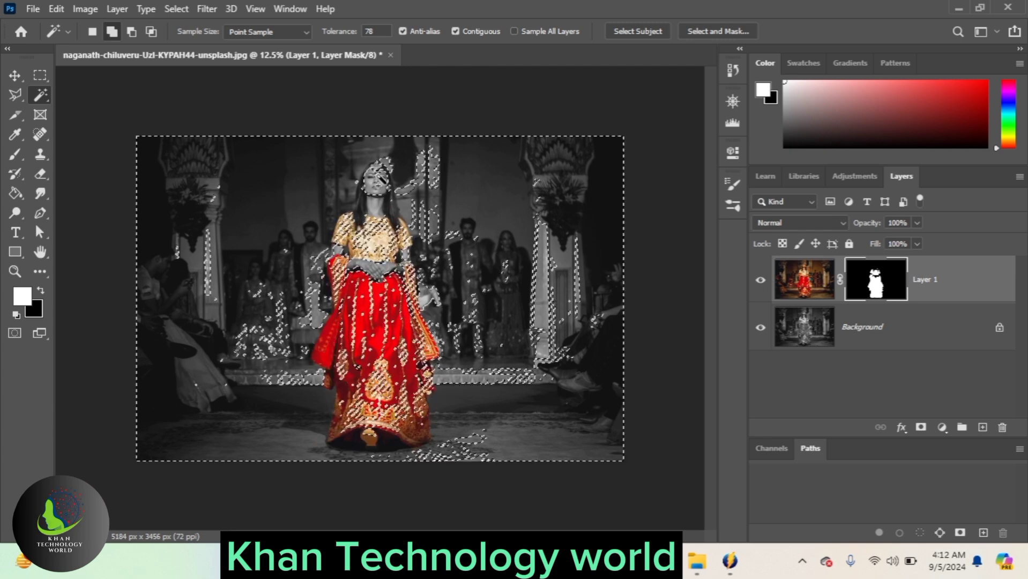
# - Clear the Magic Wand selection, and start a Pen tool path on the model's head before returning to the Move tool
pyautogui.hotkey('ctrl', 'd')
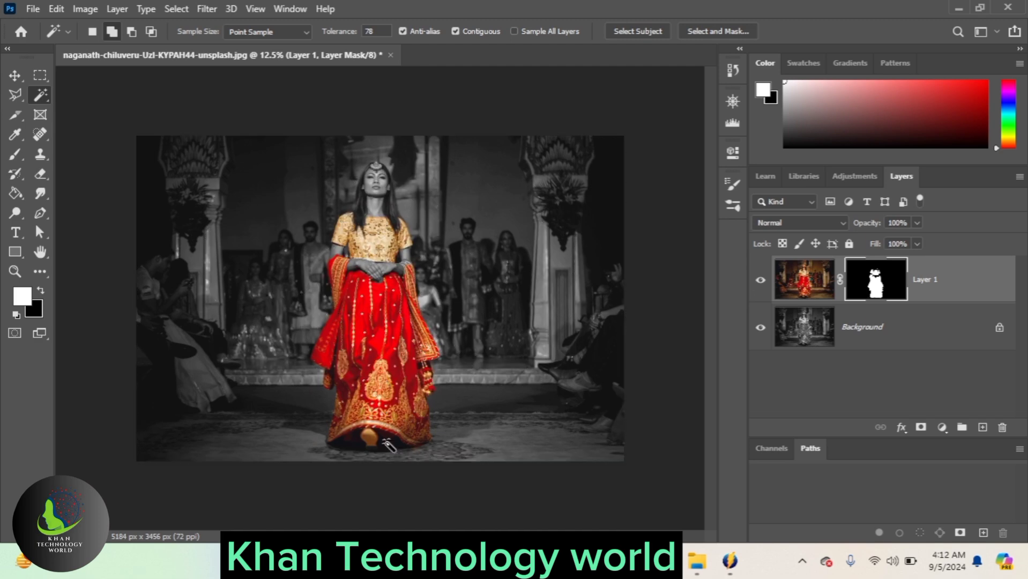
pyautogui.click(48, 249)
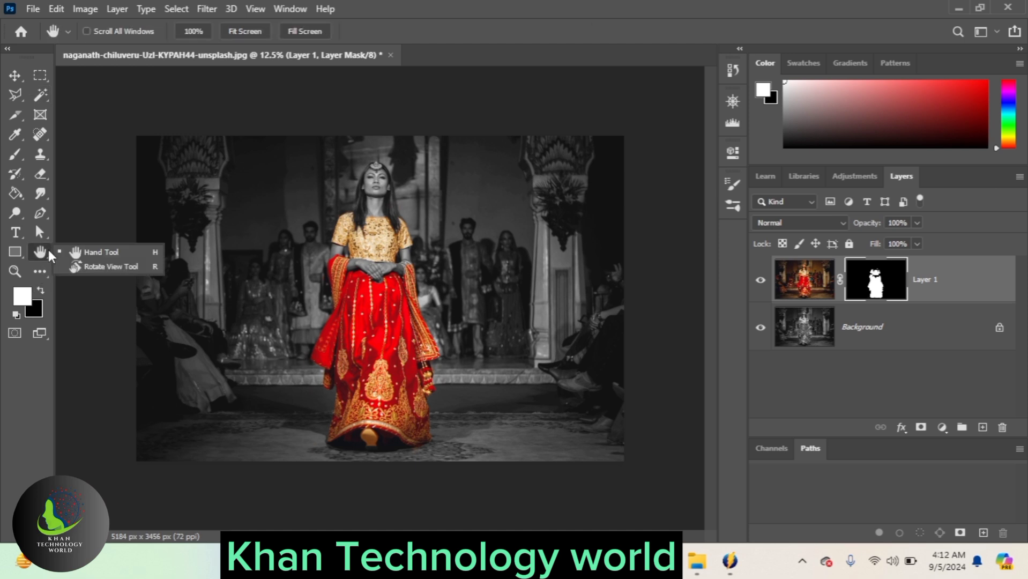
pyautogui.moveTo(34, 222); pyautogui.dragTo(84, 206)
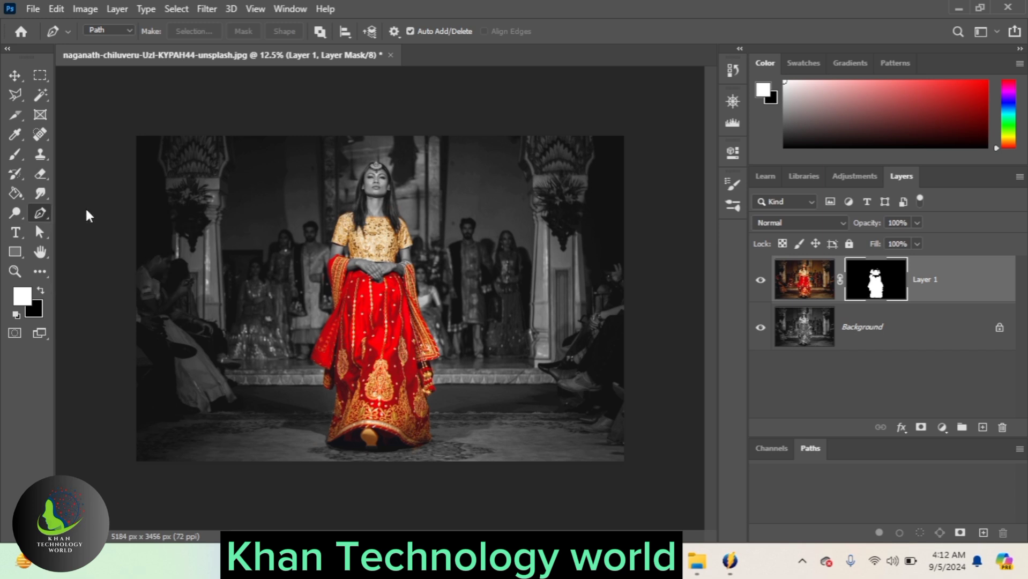
pyautogui.moveTo(374, 168)
pyautogui.mouseDown()
pyautogui.moveTo(345, 209)
pyautogui.moveTo(370, 179)
pyautogui.mouseUp()
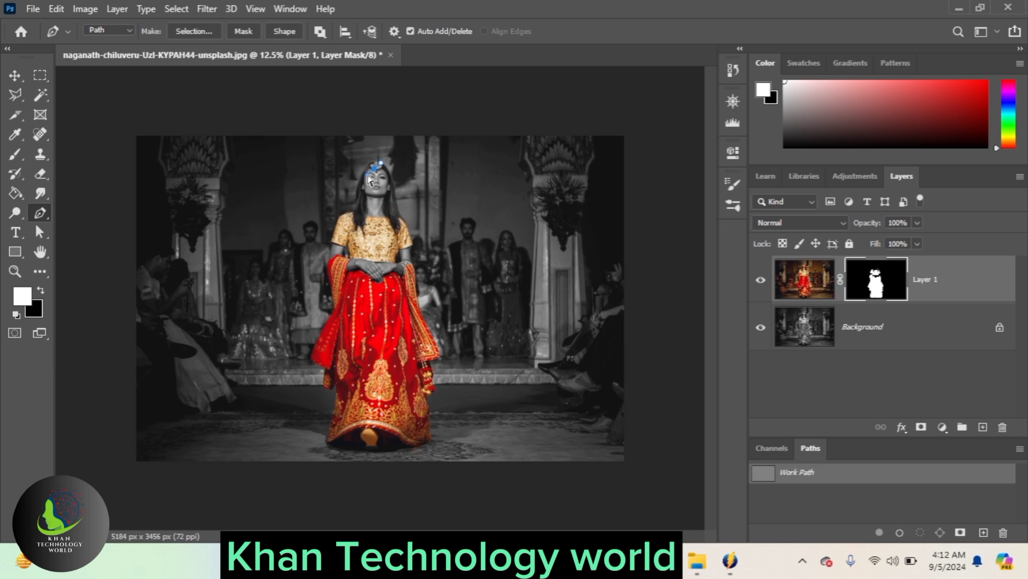
pyautogui.press('Escape')
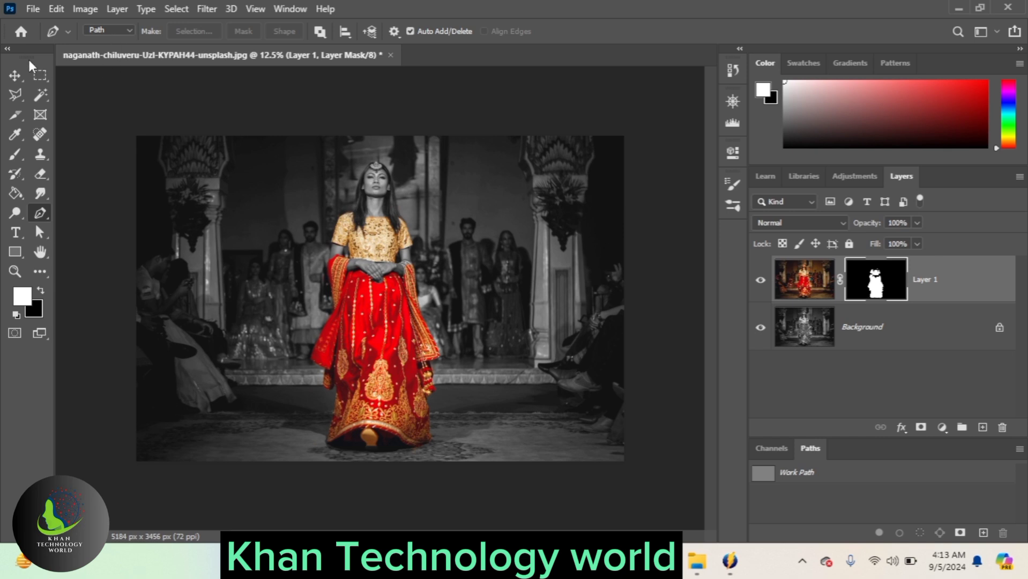
pyautogui.click(14, 76)
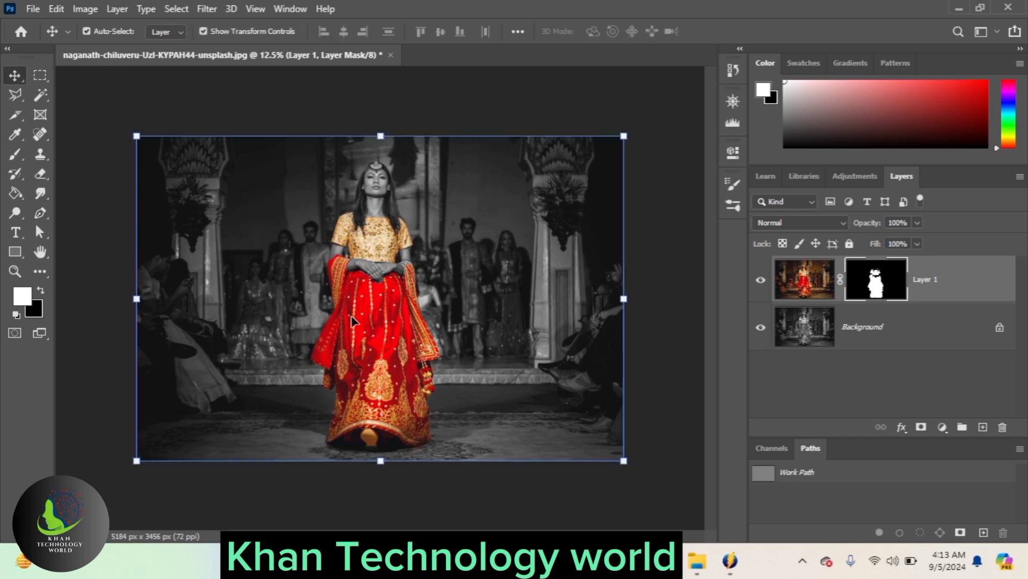